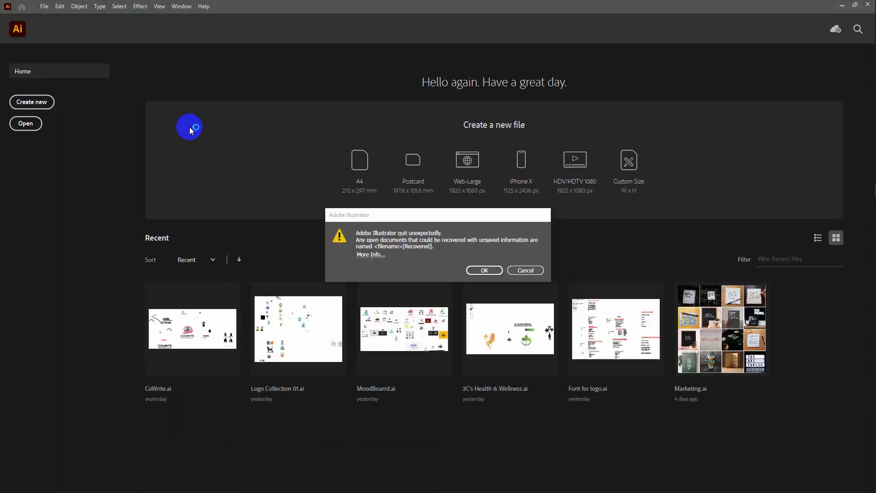
# - Dismiss the crash notice and create a new blank 1000 × 1000 px document, Untitled-1
pyautogui.click(529, 273)
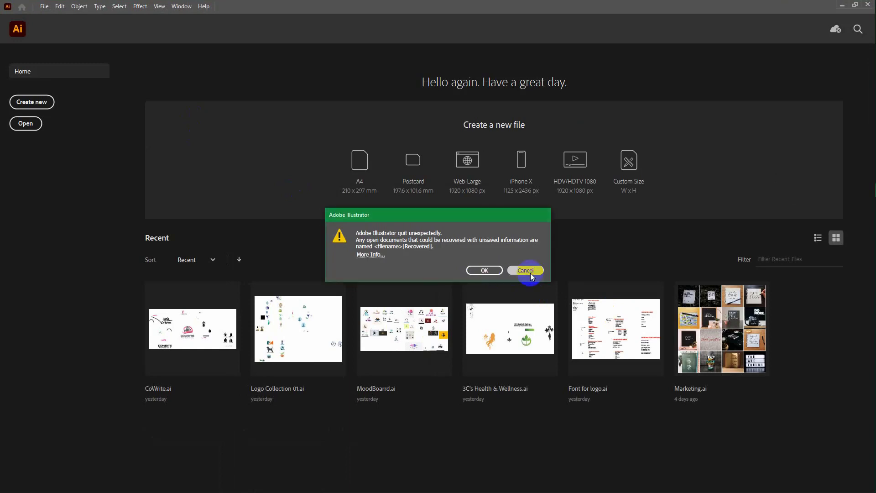
pyautogui.click(28, 103)
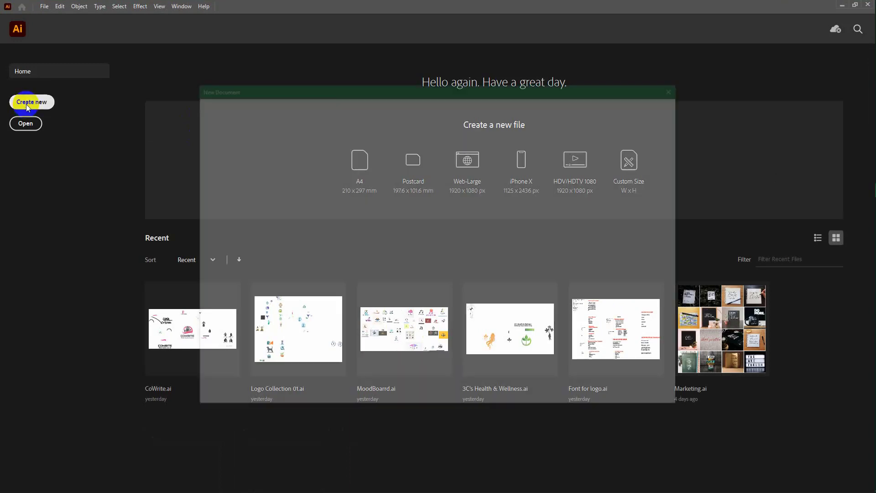
pyautogui.click(618, 393)
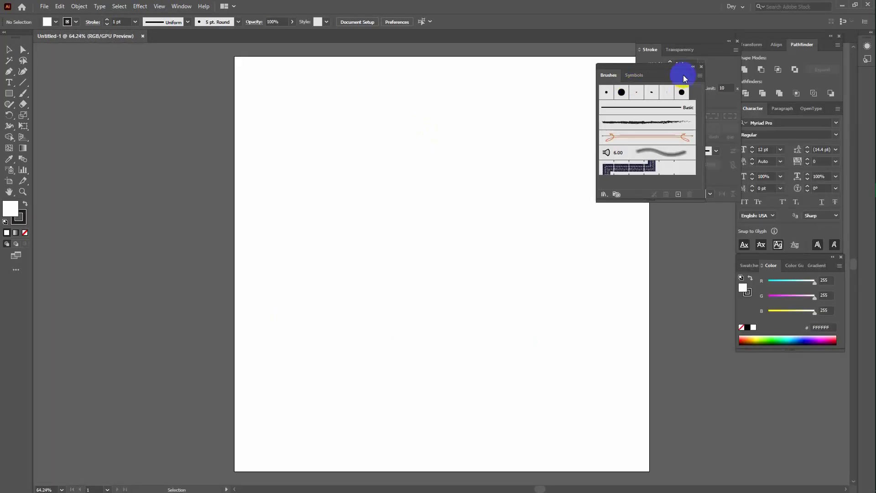
# - Close the Brushes panel and show the Appearance panel from the Window menu
pyautogui.moveTo(682, 78); pyautogui.dragTo(435, 102)
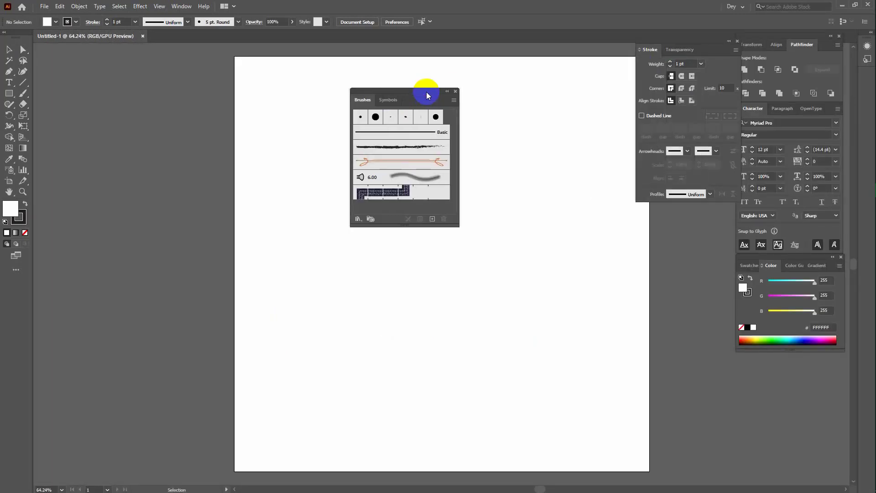
pyautogui.click(456, 91)
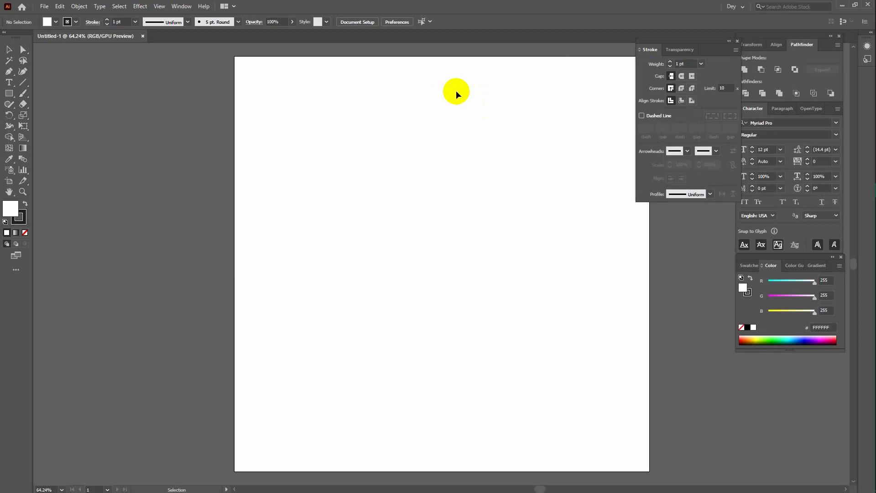
pyautogui.click(181, 6)
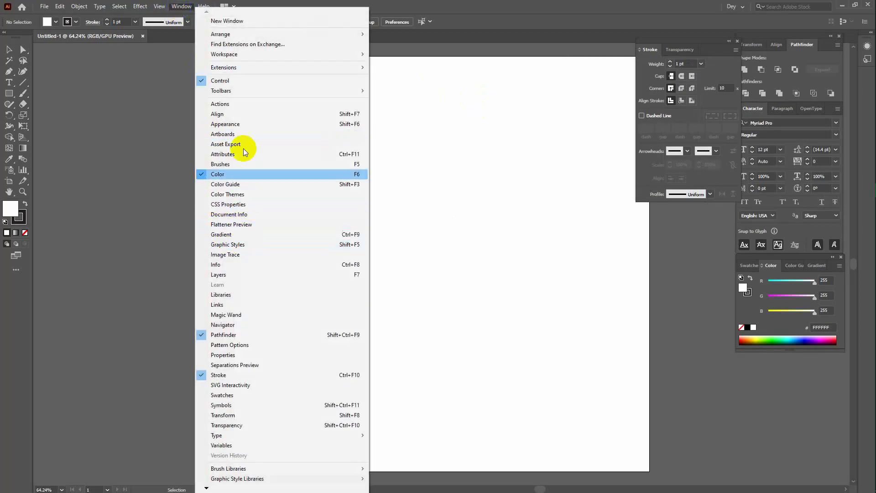
pyautogui.click(233, 124)
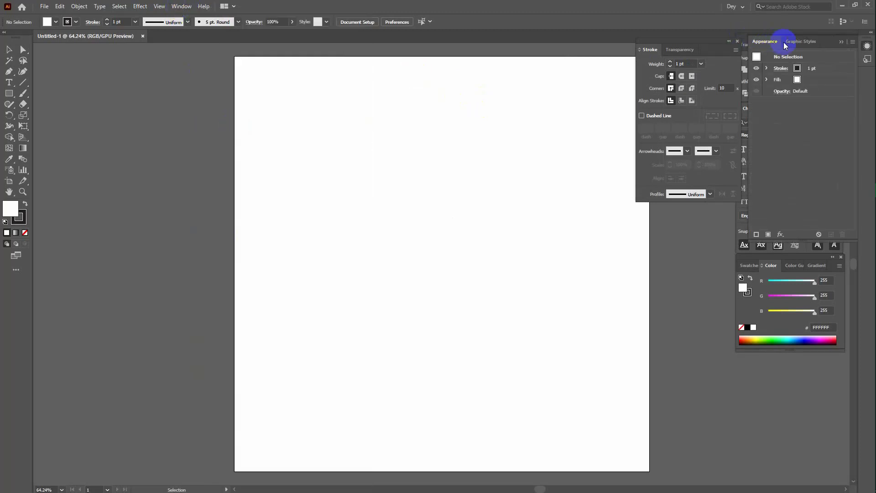
# - Float the Appearance panel and clear the appearance so fill and stroke are none
pyautogui.moveTo(785, 45); pyautogui.dragTo(186, 65)
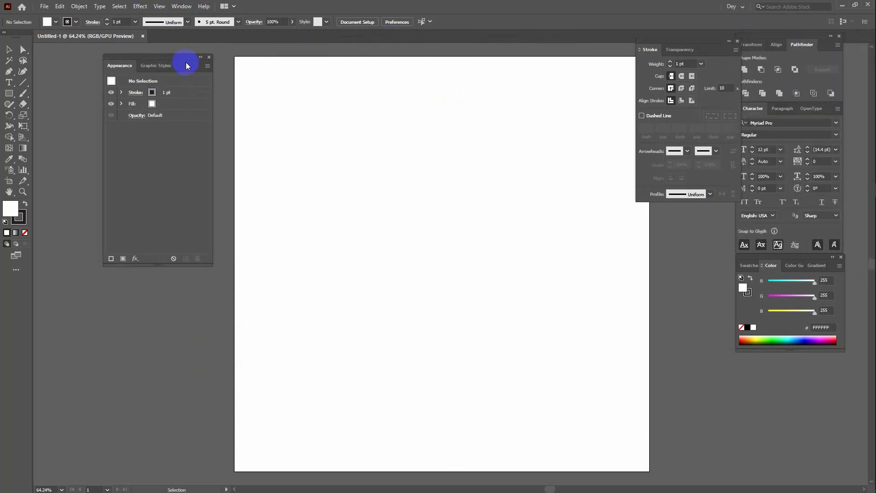
pyautogui.click(209, 67)
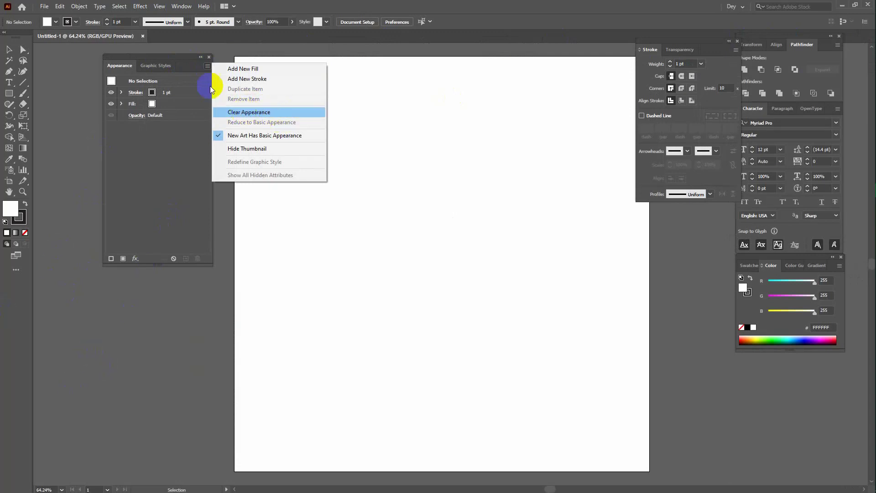
pyautogui.click(247, 113)
pyautogui.moveTo(181, 63); pyautogui.dragTo(129, 57)
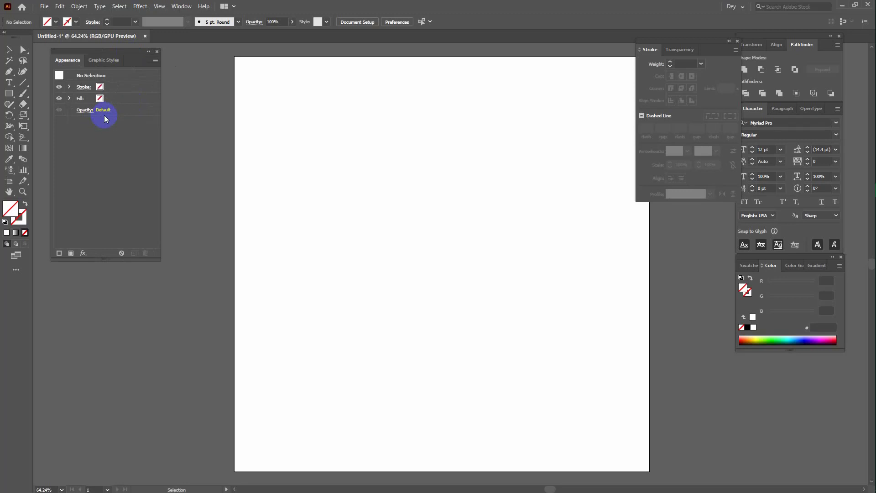
# - Draw a rectangle in the upper middle of the artboard and fill it dark blue
pyautogui.moveTo(9, 93); pyautogui.dragTo(51, 98)
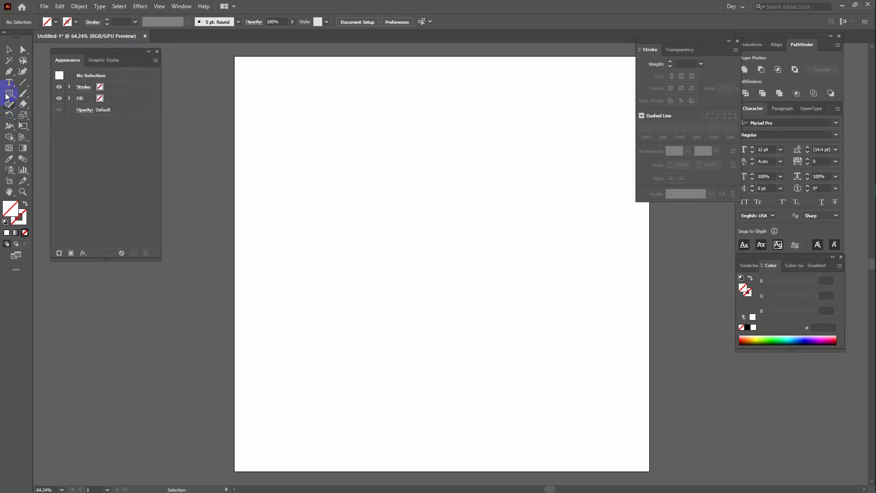
pyautogui.moveTo(361, 127); pyautogui.dragTo(528, 255)
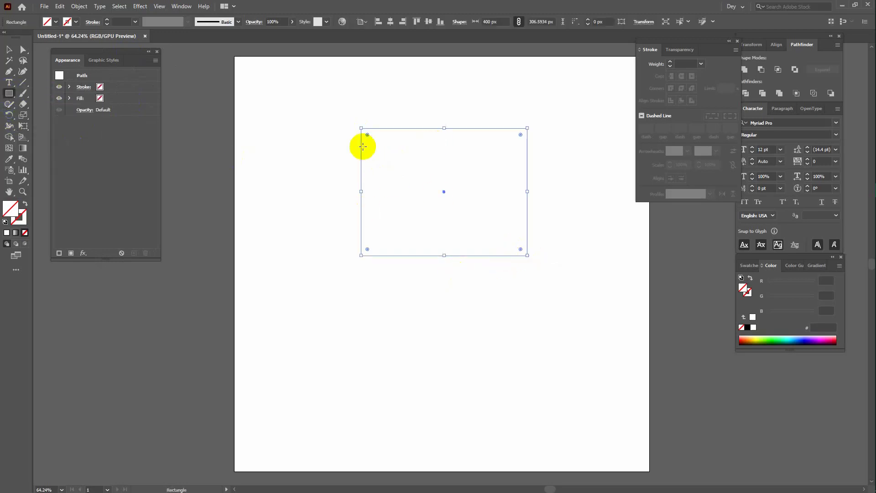
pyautogui.click(100, 98)
pyautogui.click(56, 22)
pyautogui.click(57, 37)
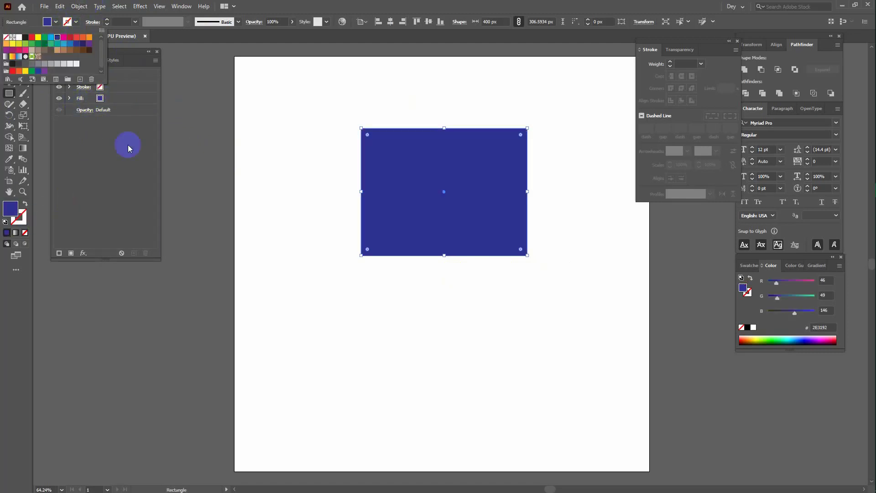
pyautogui.click(126, 143)
# - Give the rectangle a black 1 pt stroke
pyautogui.click(102, 86)
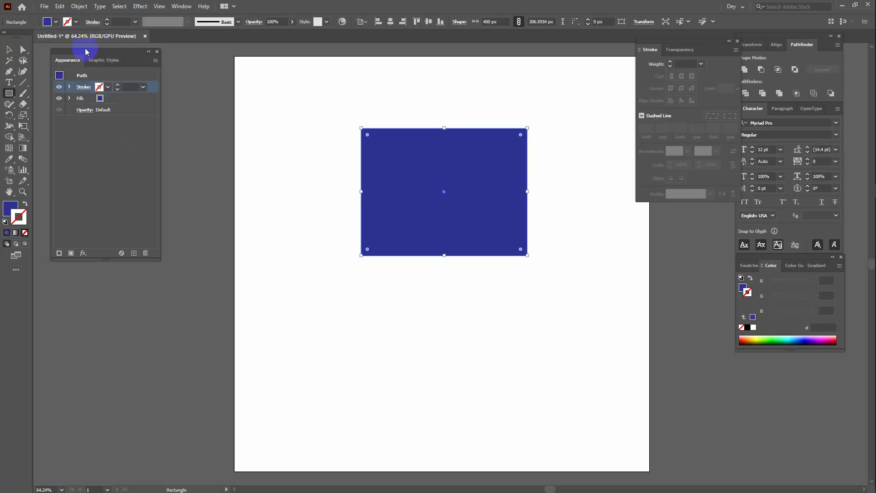
pyautogui.click(108, 22)
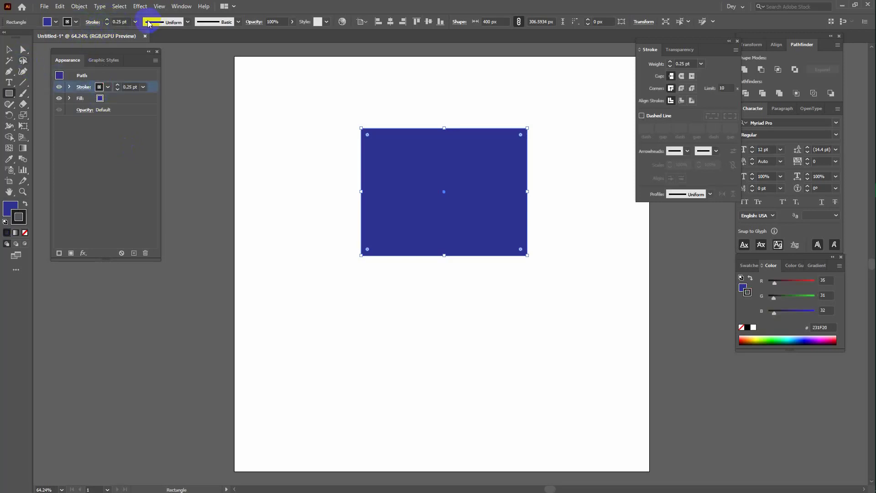
pyautogui.click(143, 87)
pyautogui.click(153, 63)
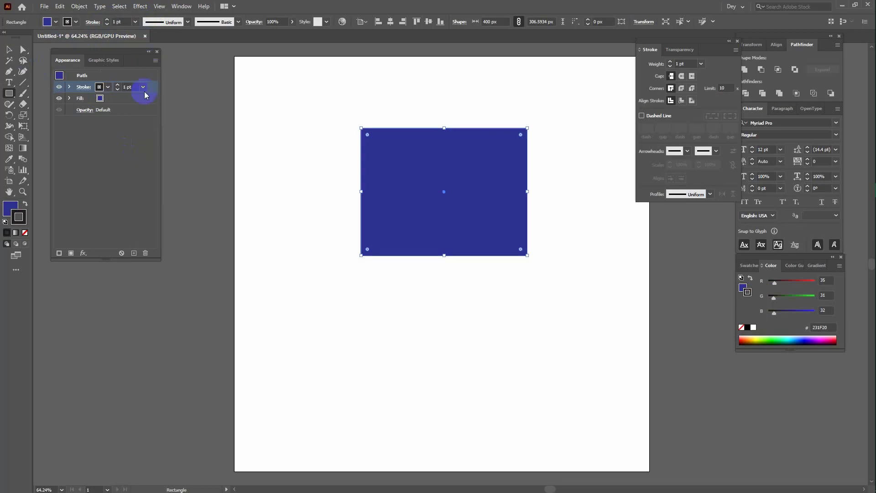
pyautogui.click(131, 87)
pyautogui.click(111, 101)
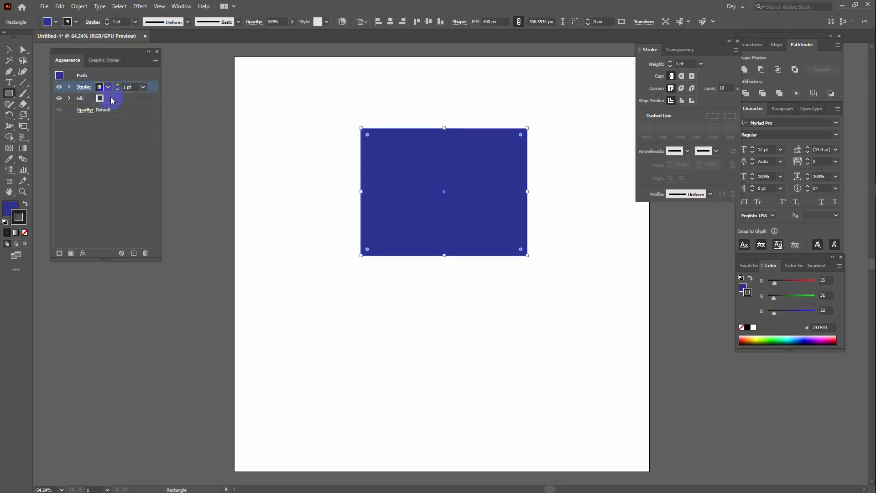
# - Switch to the Selection tool, deselect, then reselect the blue rectangle
pyautogui.click(9, 49)
pyautogui.click(540, 257)
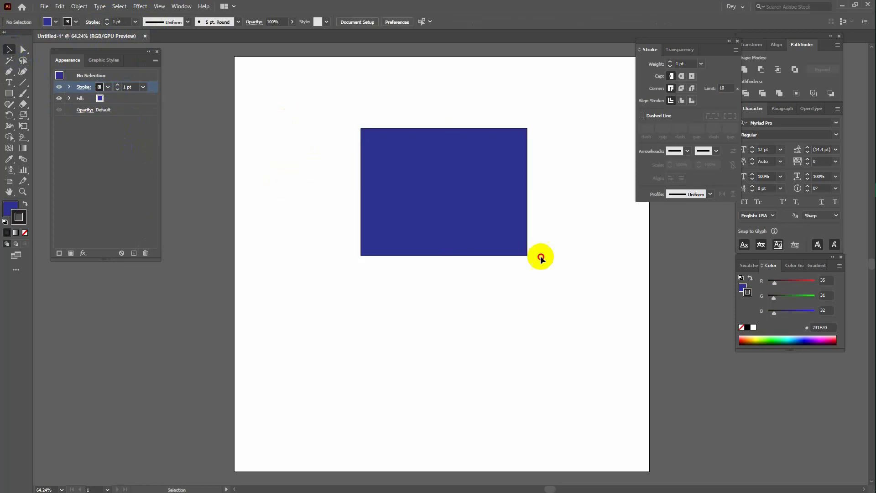
pyautogui.moveTo(540, 256); pyautogui.dragTo(290, 118)
# - Delete the test rectangle and draw a circle near the artboard's upper middle
pyautogui.press('Delete')
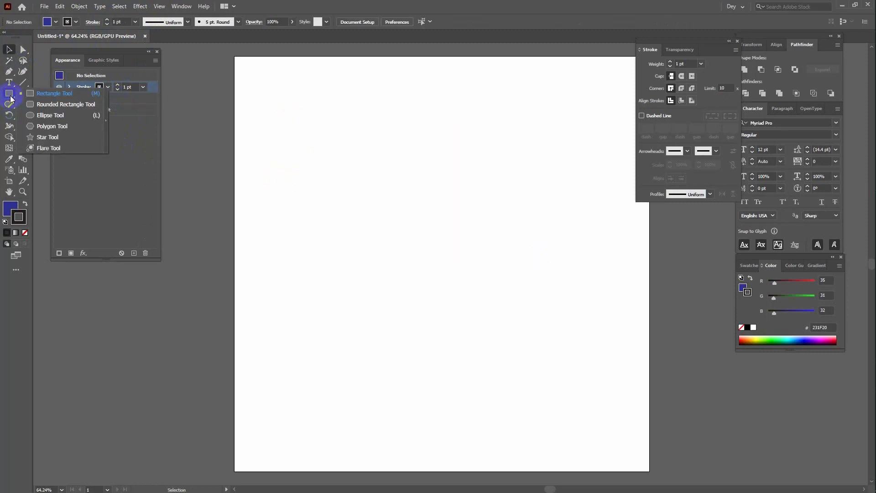
pyautogui.moveTo(11, 99); pyautogui.dragTo(49, 114)
pyautogui.moveTo(383, 160); pyautogui.dragTo(437, 213)
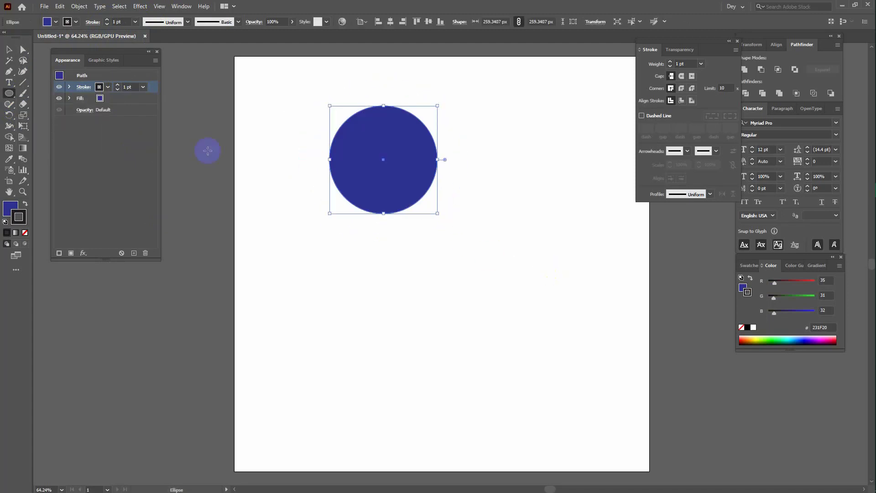
# - Give the circle an orange outline thickened to 26 pt
pyautogui.click(106, 88)
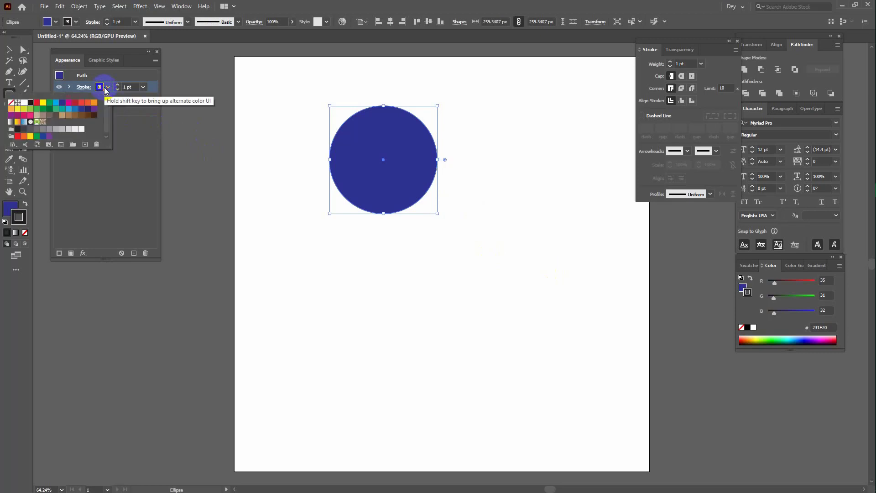
pyautogui.click(94, 103)
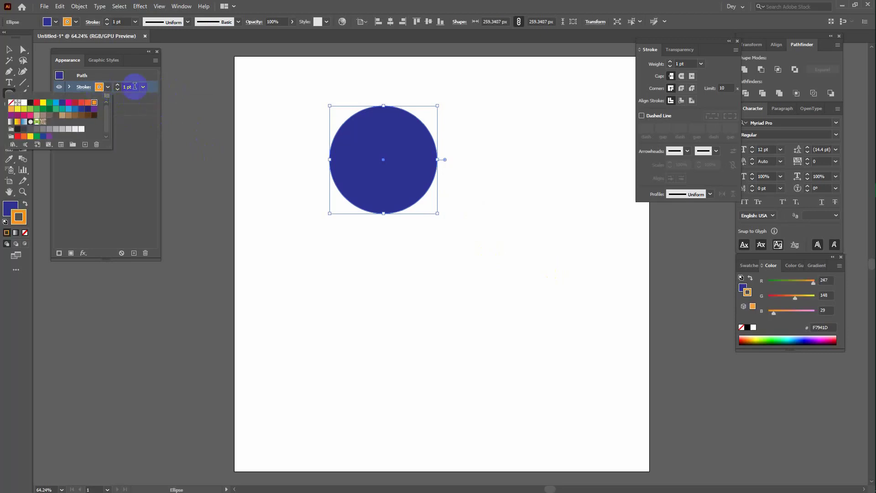
pyautogui.click(117, 85)
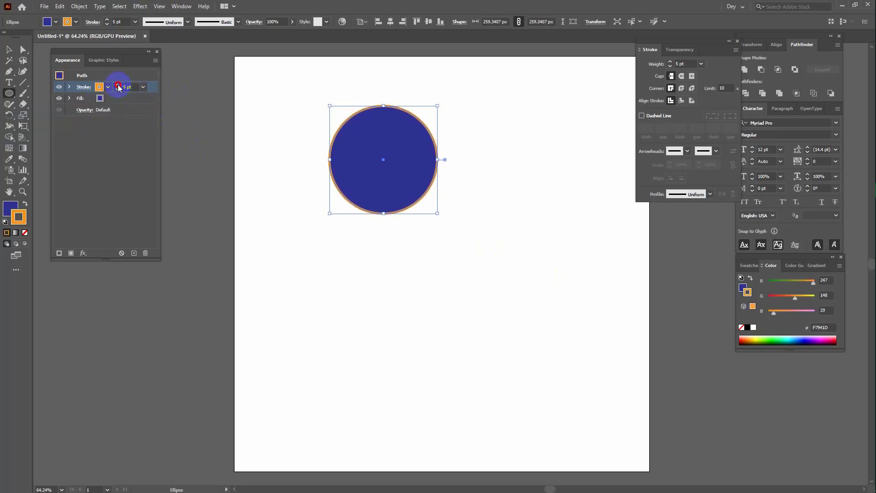
pyautogui.click(118, 86)
pyautogui.click(117, 86)
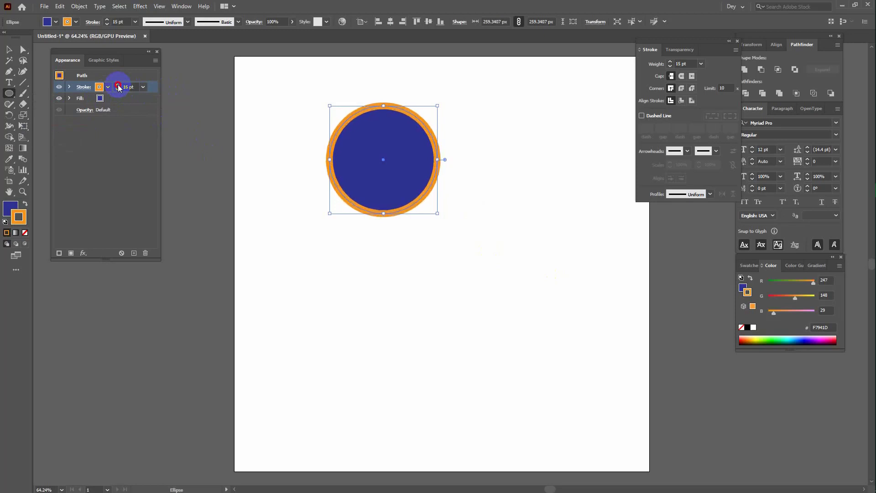
pyautogui.click(117, 86)
pyautogui.click(118, 86)
# - Try yellow, red and orange fills, then settle on dark blue 2E3192
pyautogui.click(101, 98)
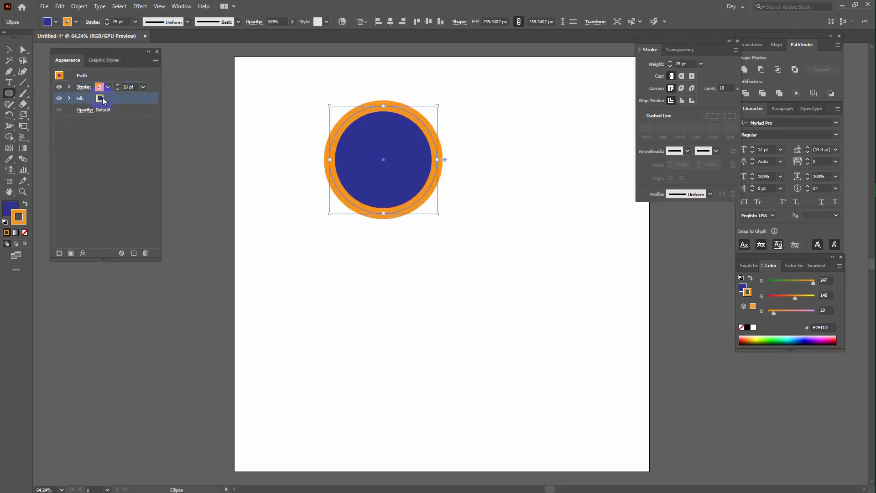
pyautogui.click(108, 98)
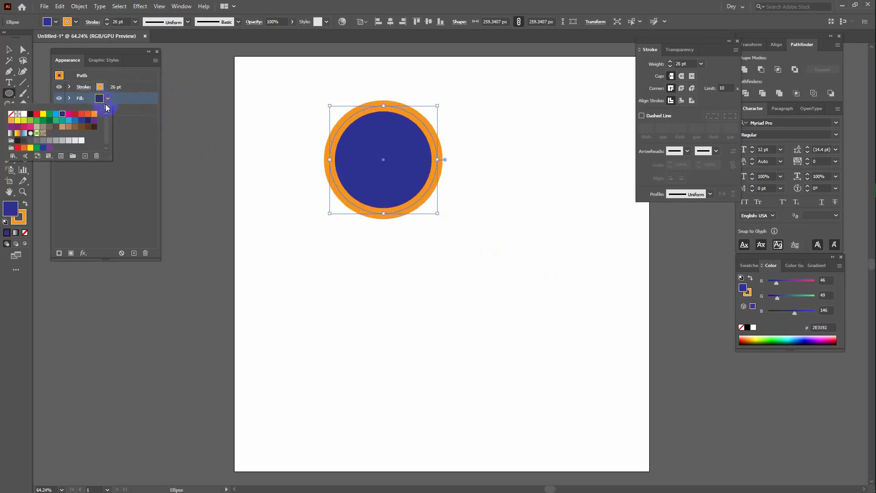
pyautogui.click(67, 116)
pyautogui.click(43, 115)
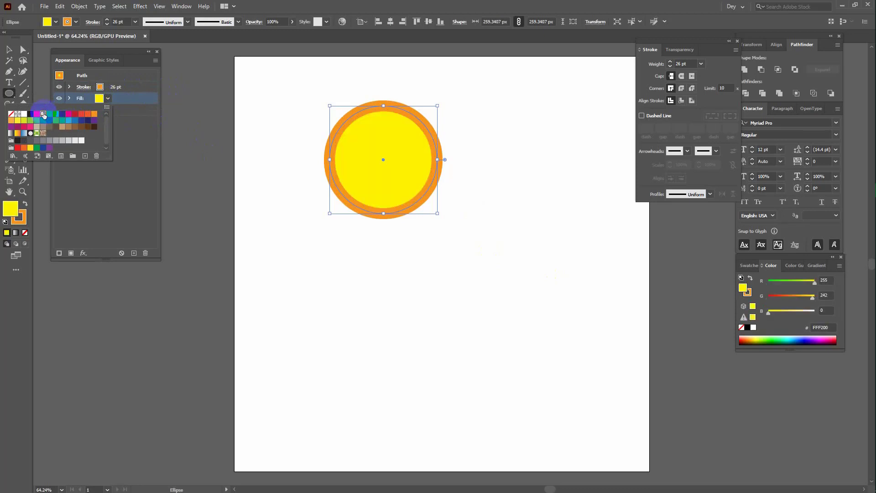
pyautogui.click(38, 115)
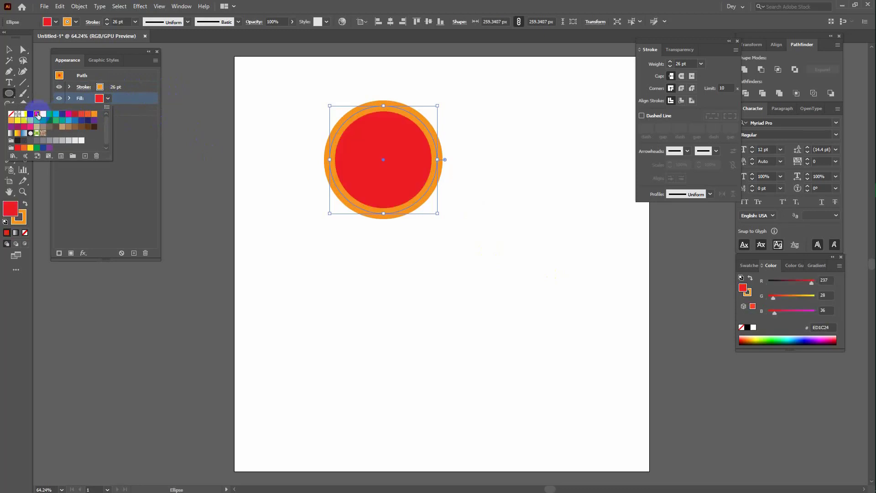
pyautogui.click(88, 115)
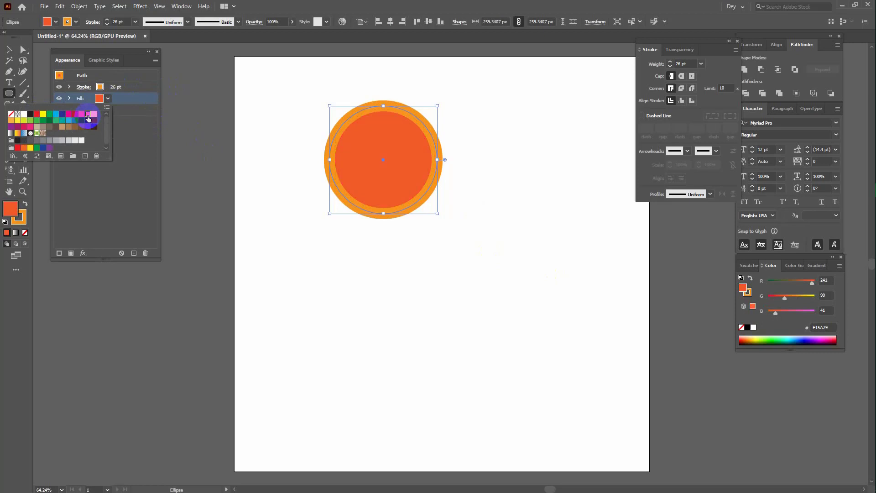
pyautogui.click(62, 115)
pyautogui.click(143, 192)
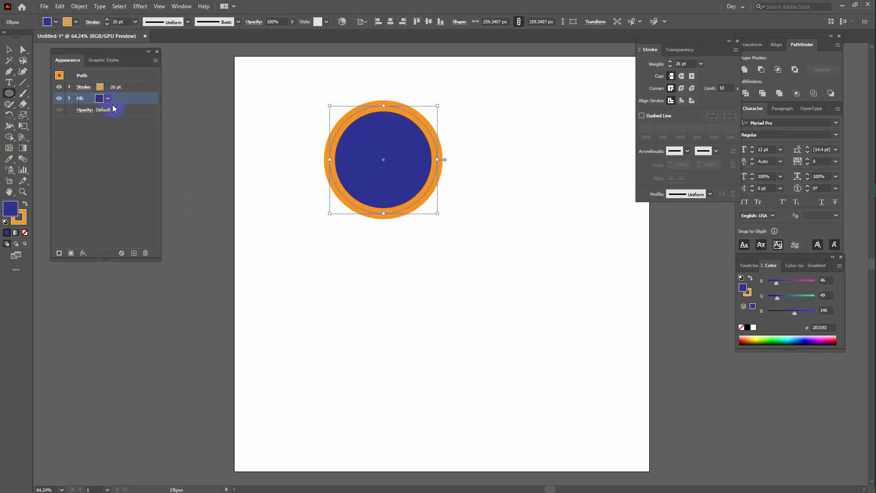
pyautogui.click(119, 86)
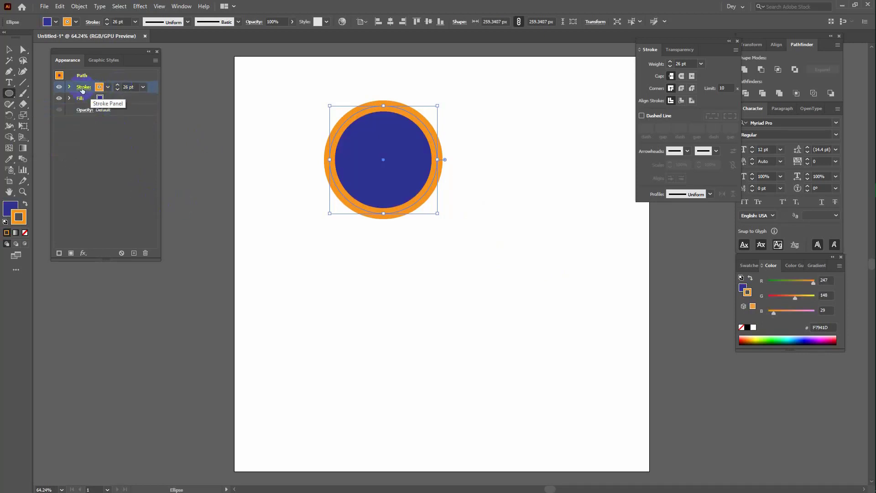
# - Expand the Stroke row and review its options panel in Appearance
pyautogui.click(70, 87)
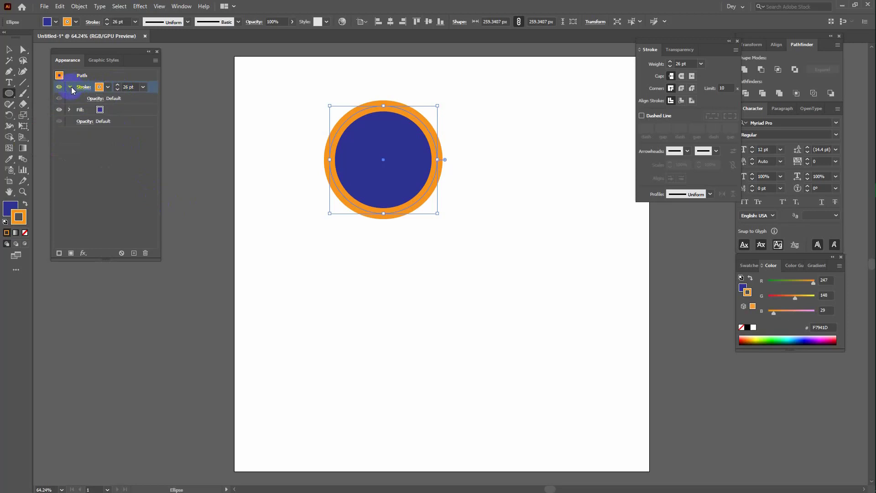
pyautogui.click(106, 100)
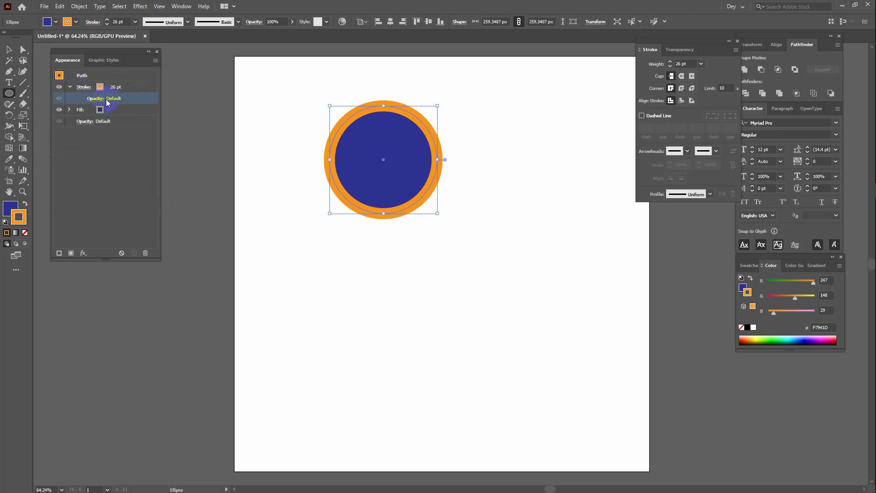
pyautogui.click(84, 88)
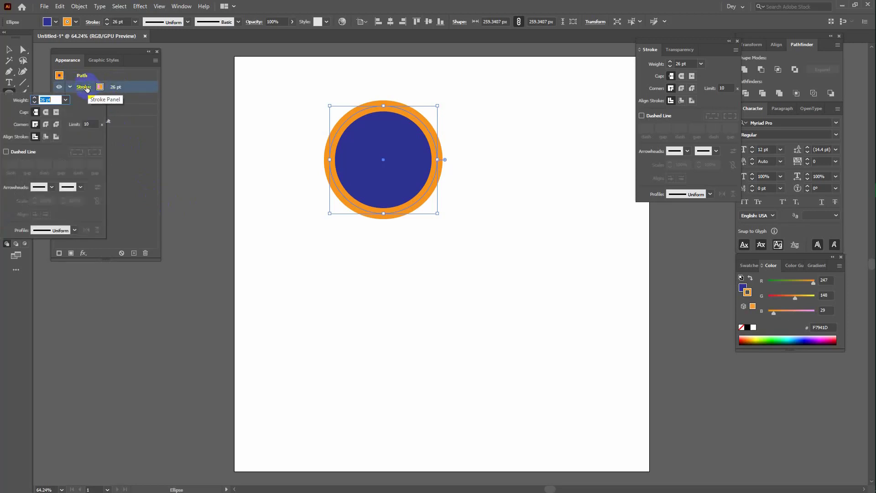
pyautogui.click(81, 113)
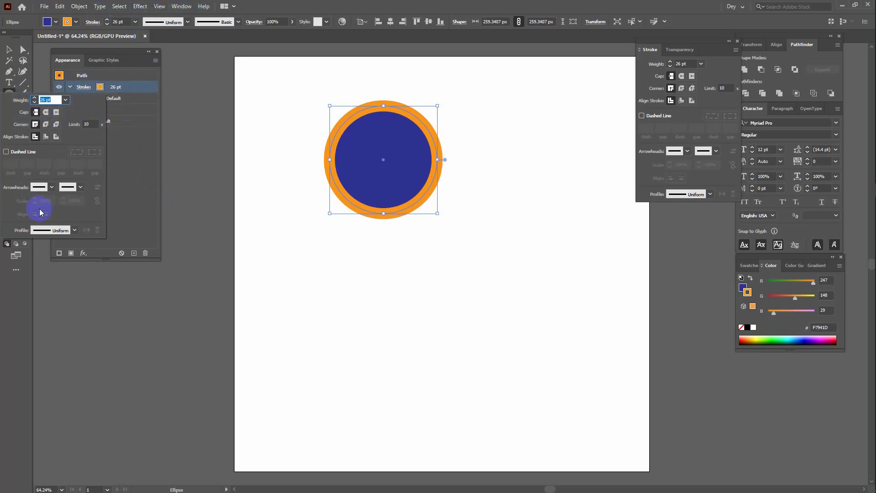
pyautogui.click(84, 86)
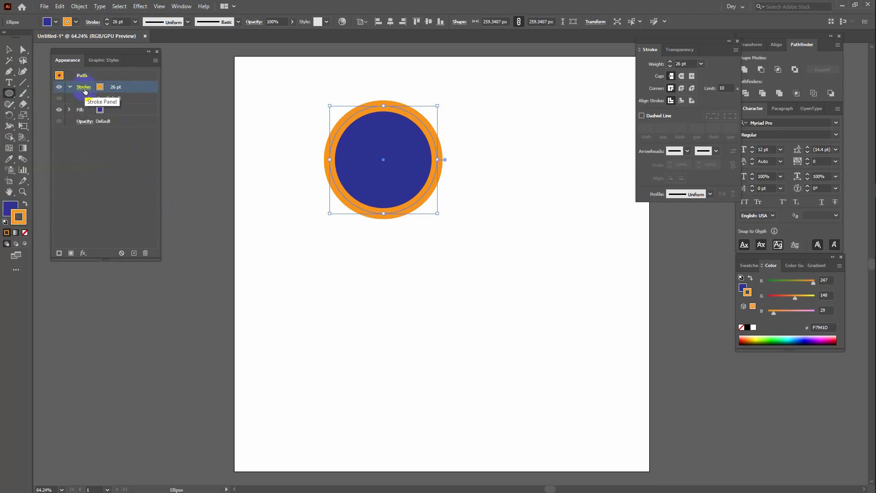
# - Reposition and widen the Appearance panel
pyautogui.click(9, 49)
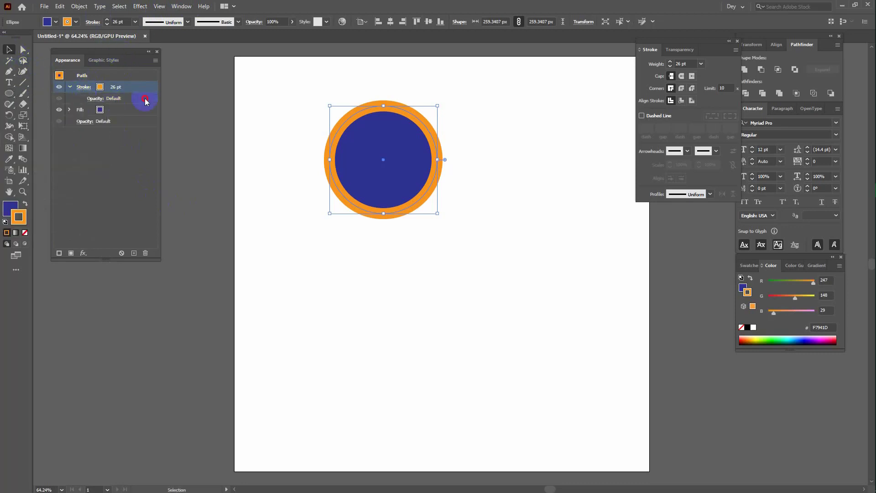
pyautogui.moveTo(119, 54); pyautogui.dragTo(147, 114)
pyautogui.moveTo(188, 204); pyautogui.dragTo(228, 205)
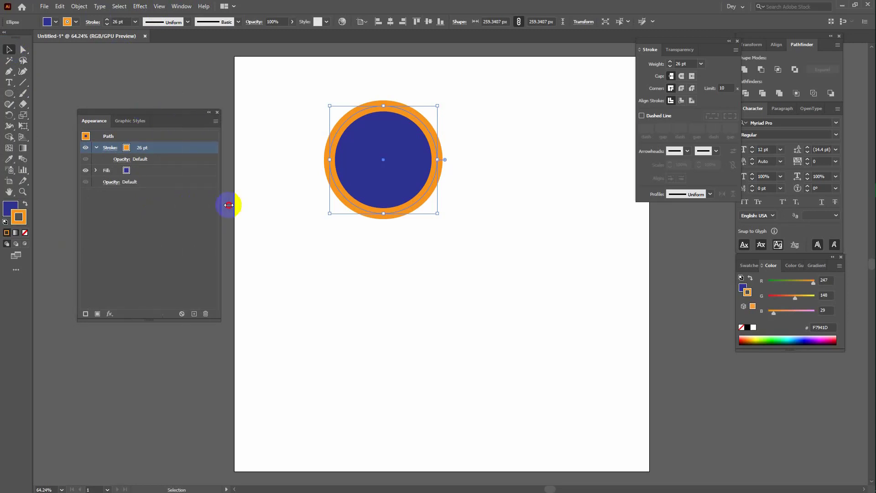
pyautogui.moveTo(162, 116); pyautogui.dragTo(143, 70)
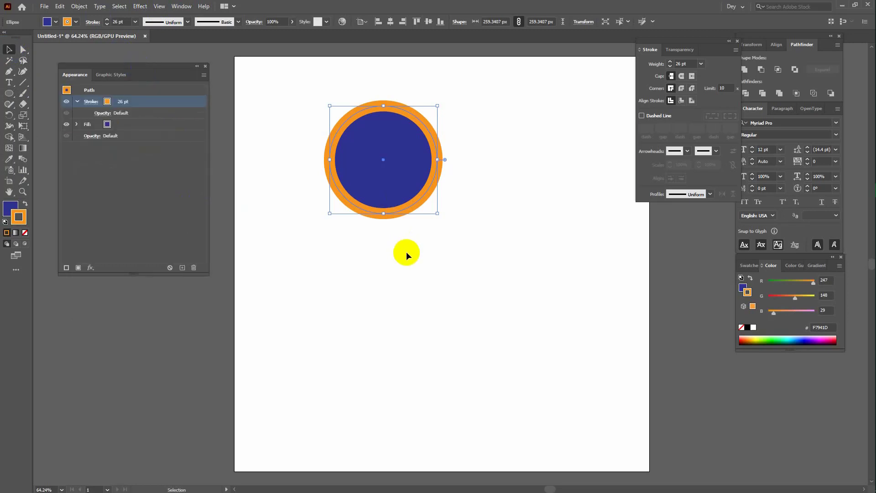
# - Inspect the circle's 26 pt orange stroke and fill attributes in Appearance
pyautogui.click(360, 132)
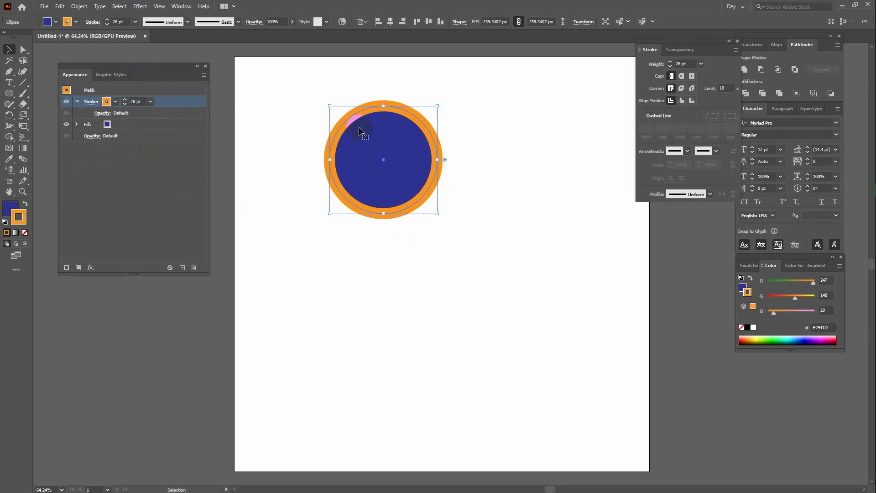
pyautogui.click(387, 106)
pyautogui.click(386, 103)
pyautogui.click(135, 102)
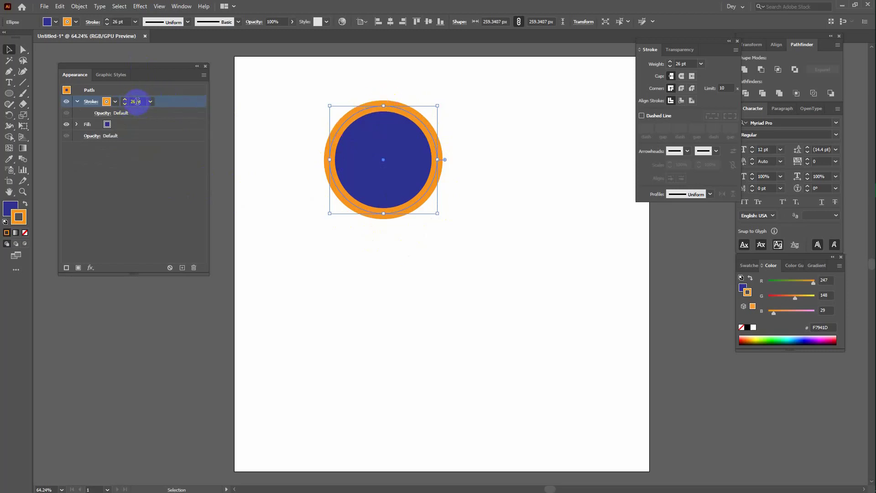
pyautogui.click(147, 123)
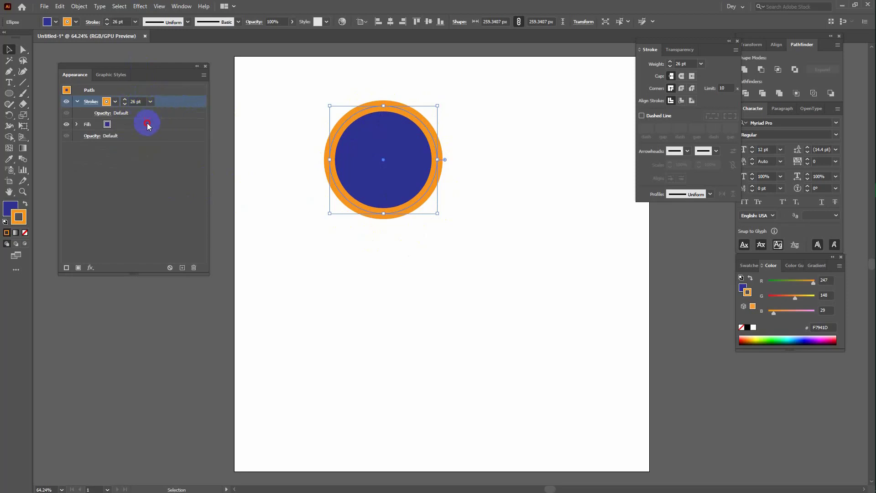
pyautogui.click(160, 100)
# - Try adding a second stroke two ways, undoing each attempt
pyautogui.click(66, 268)
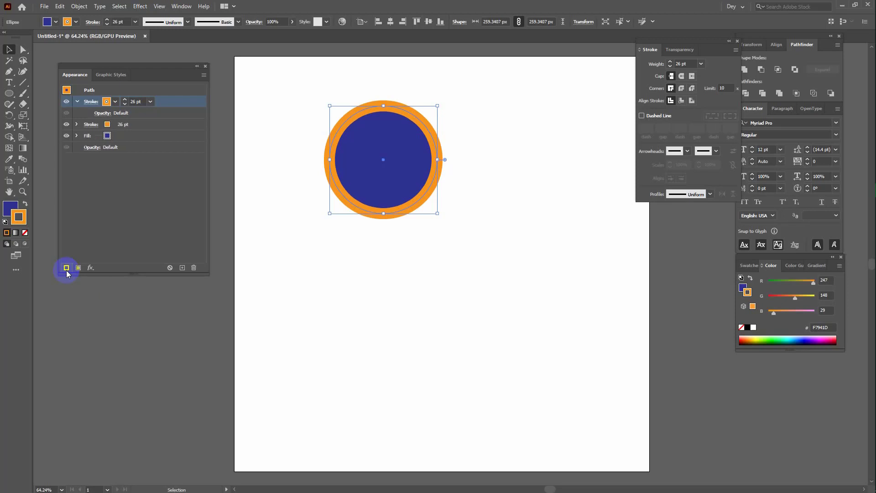
pyautogui.hotkey('ctrl', 'z')
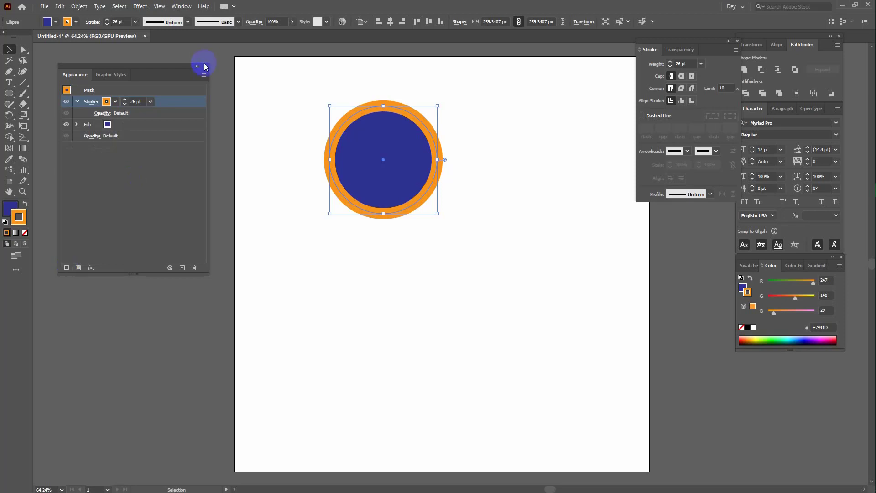
pyautogui.click(204, 76)
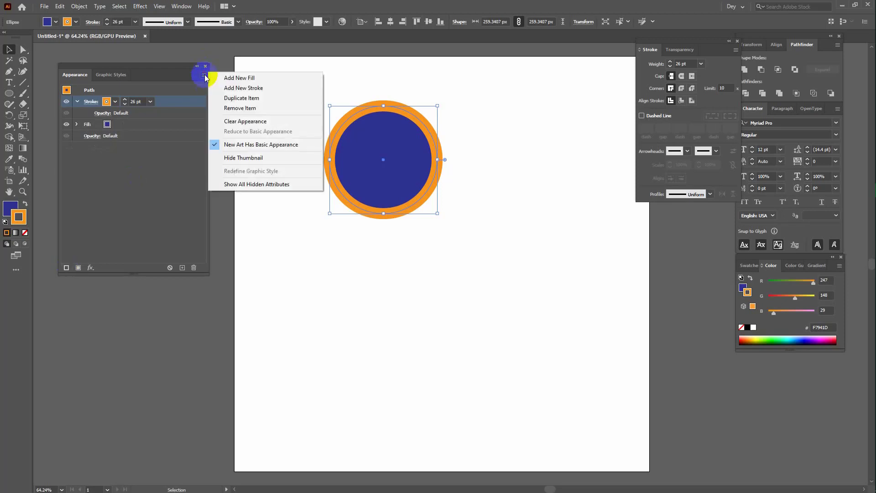
pyautogui.click(261, 91)
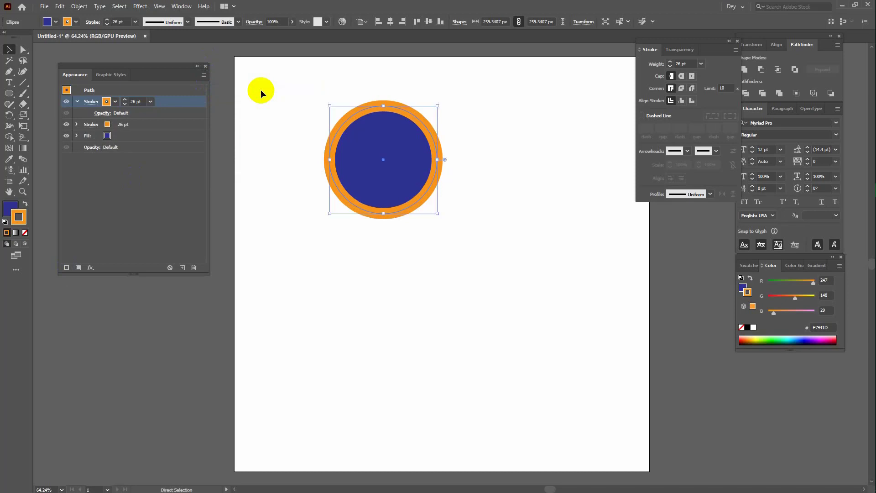
pyautogui.hotkey('ctrl', 'z')
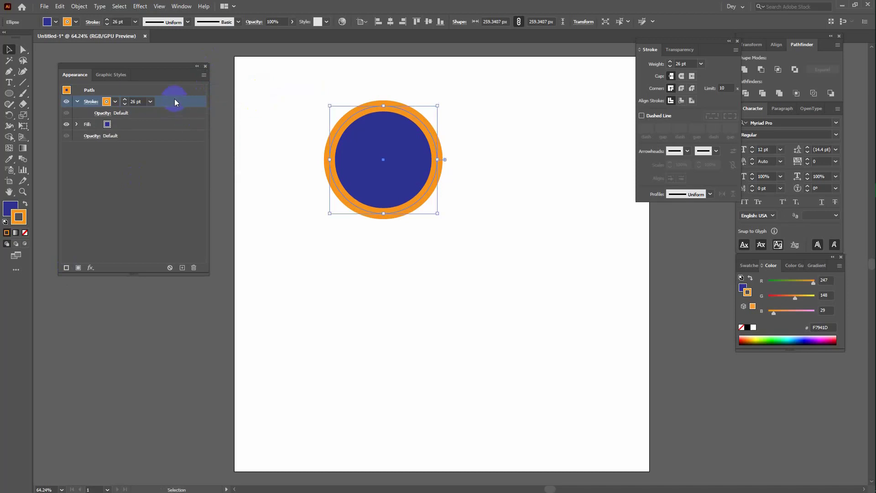
# - Duplicate the orange stroke and select the lower stroke copy
pyautogui.click(182, 268)
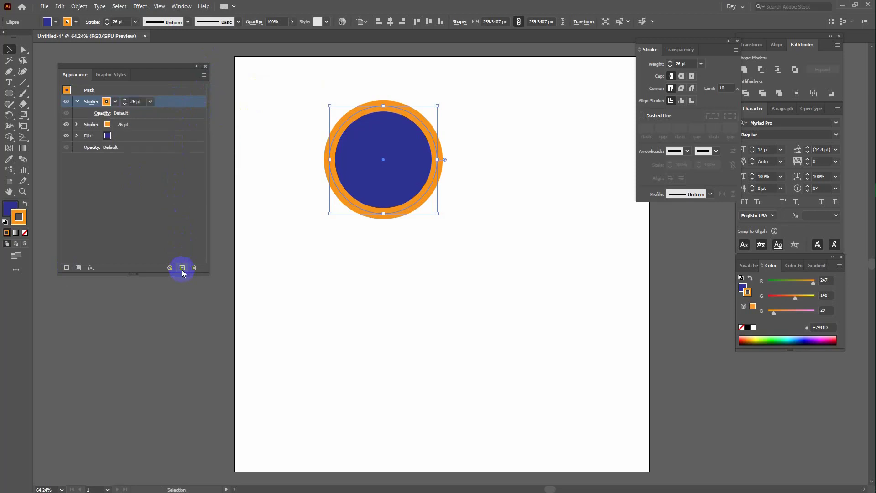
pyautogui.click(122, 126)
pyautogui.click(139, 105)
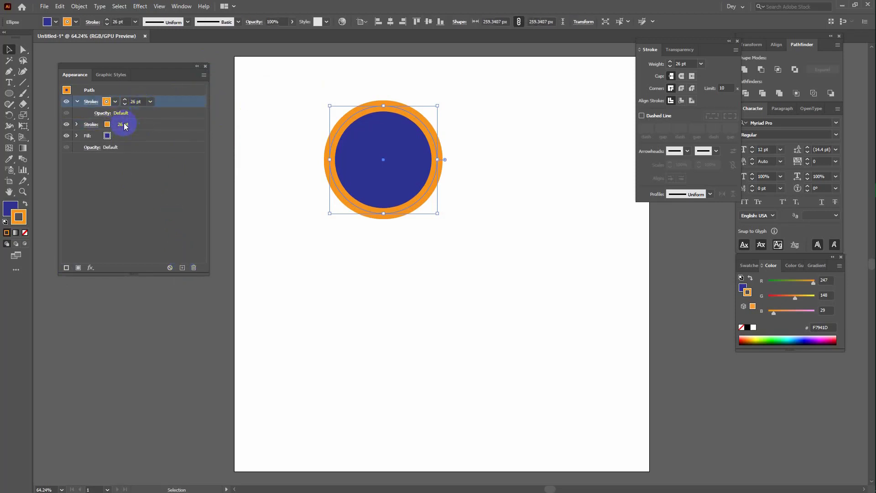
pyautogui.click(123, 123)
pyautogui.click(163, 101)
pyautogui.click(151, 125)
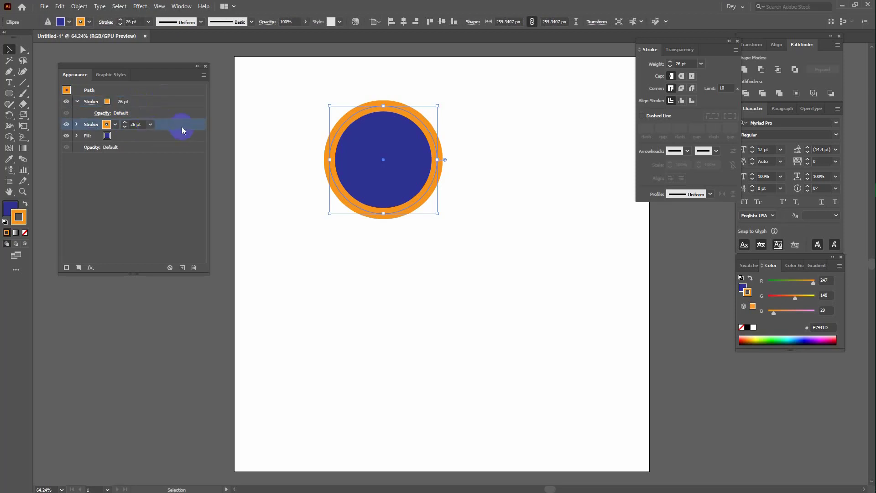
pyautogui.click(132, 101)
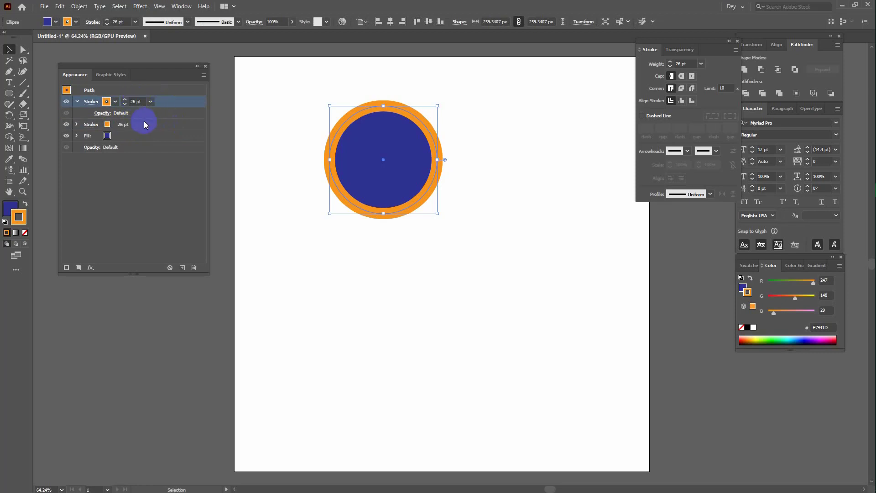
pyautogui.click(134, 125)
# - Make the lower stroke 41 pt and red
pyautogui.click(134, 125)
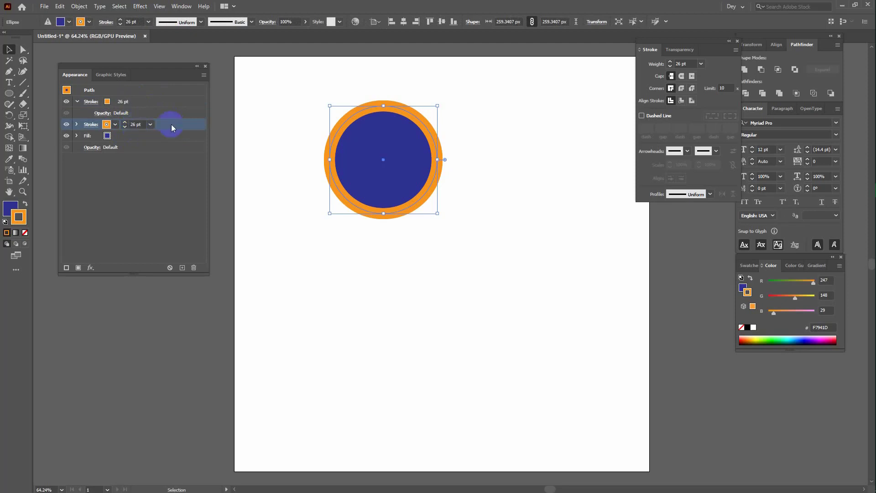
pyautogui.click(124, 122)
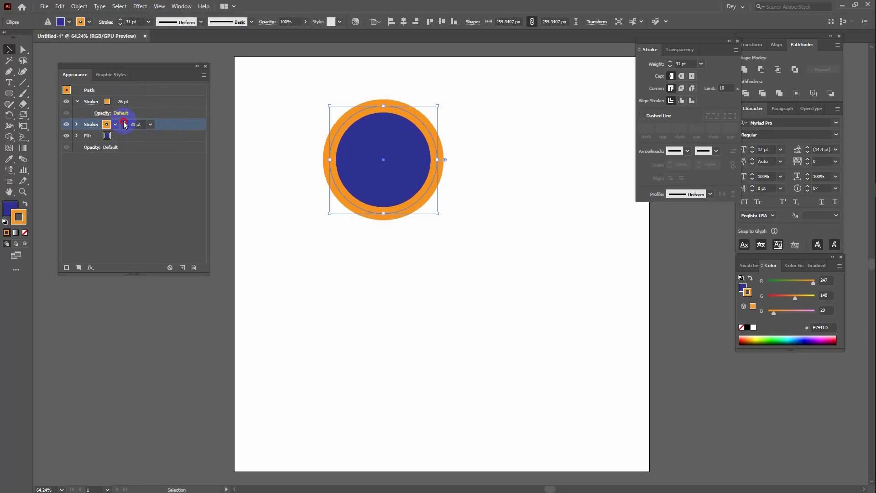
pyautogui.click(115, 124)
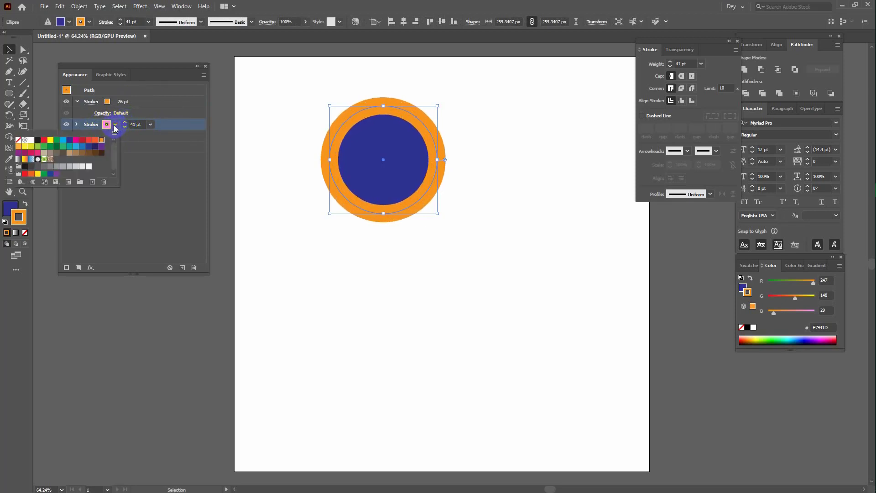
pyautogui.click(80, 143)
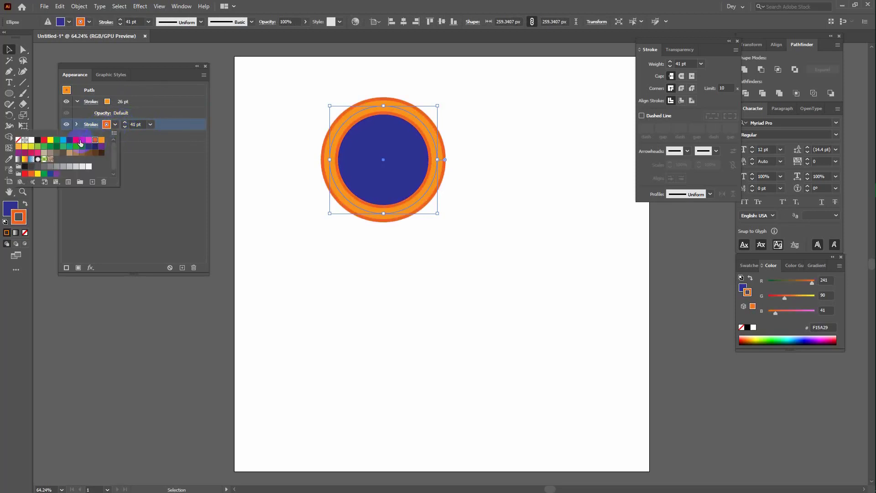
pyautogui.click(173, 171)
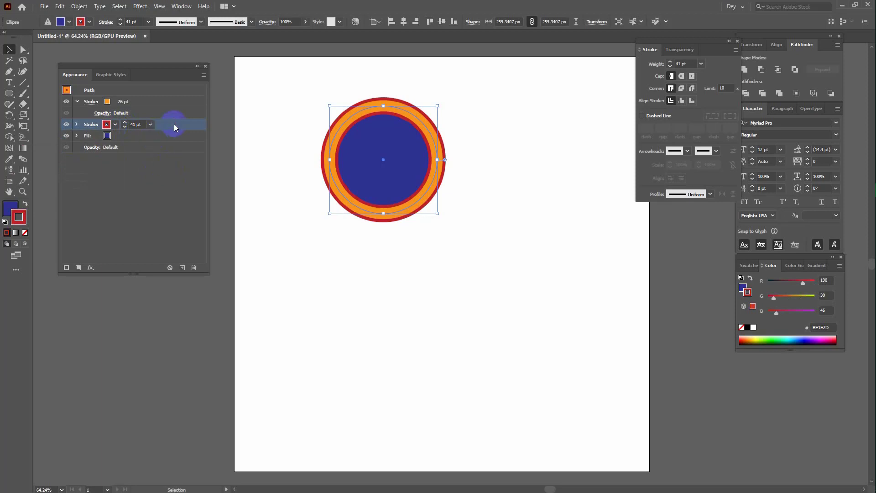
# - Duplicate the red stroke and make the lower copy a 54 pt cyan stroke
pyautogui.click(182, 267)
pyautogui.click(119, 136)
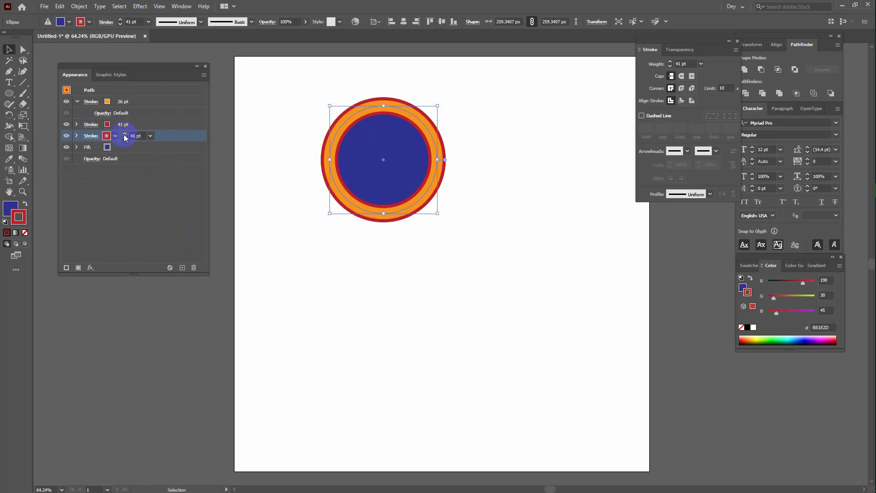
pyautogui.click(125, 135)
pyautogui.click(125, 135)
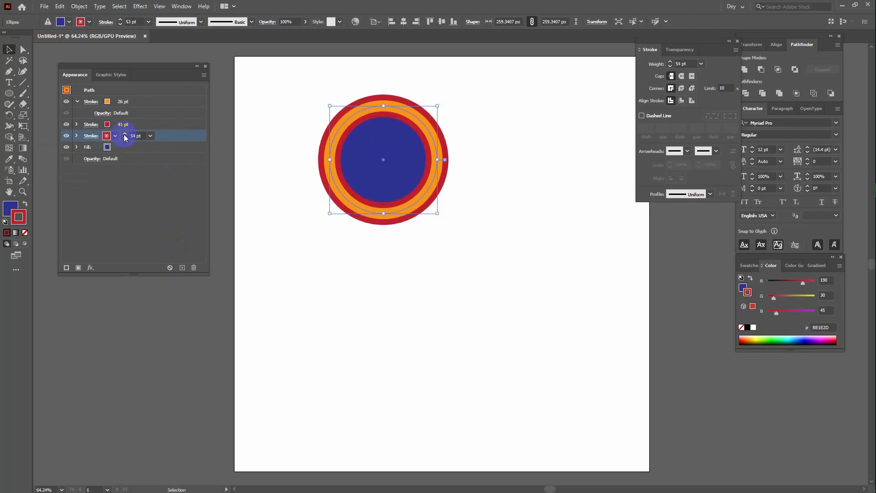
pyautogui.click(116, 136)
pyautogui.click(63, 152)
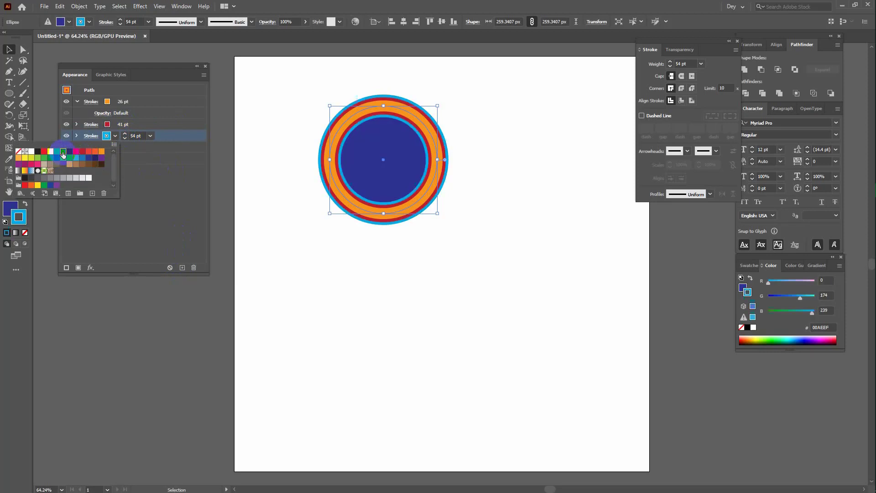
# - Enlarge the circle to about 348 px and move it toward the artboard centre
pyautogui.click(168, 201)
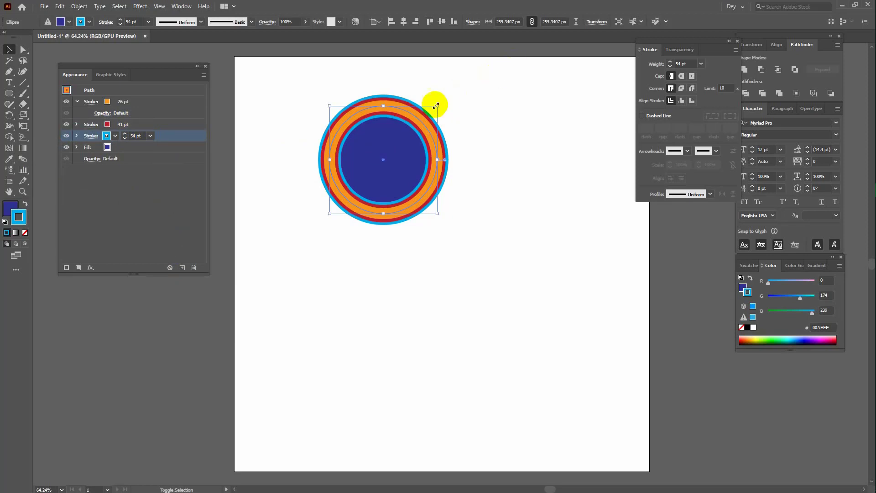
pyautogui.moveTo(436, 105); pyautogui.dragTo(475, 69)
pyautogui.moveTo(424, 136); pyautogui.dragTo(415, 258)
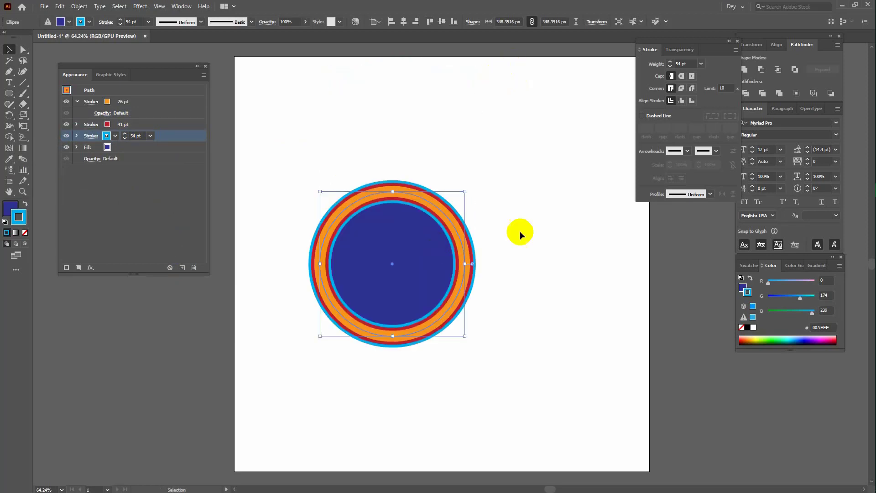
# - Duplicate the orange stroke and make the copy a 13 pt white dashed line
pyautogui.click(122, 104)
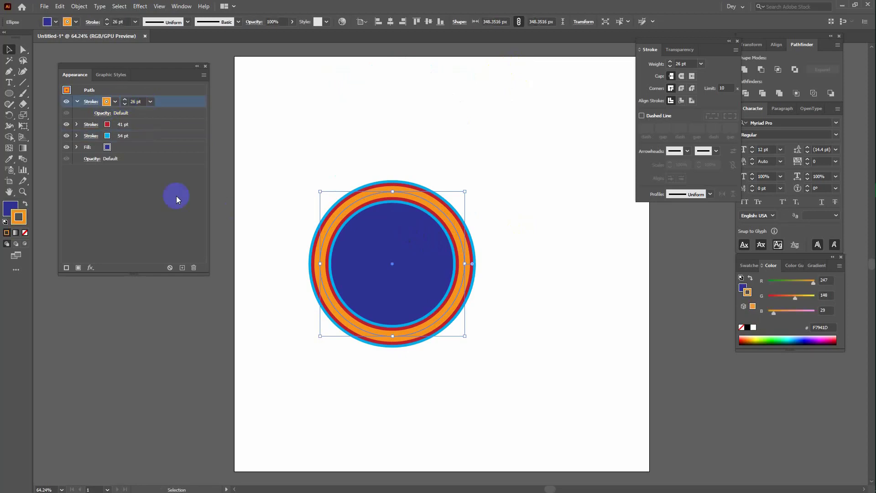
pyautogui.click(182, 268)
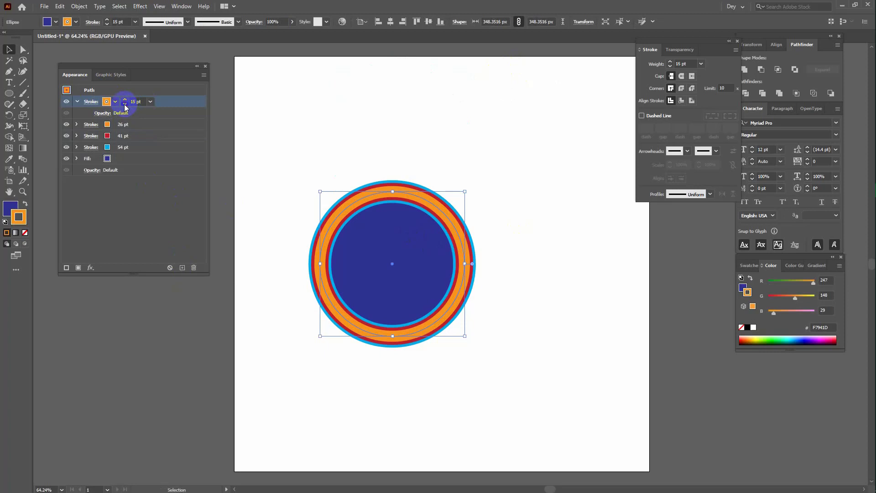
pyautogui.click(91, 103)
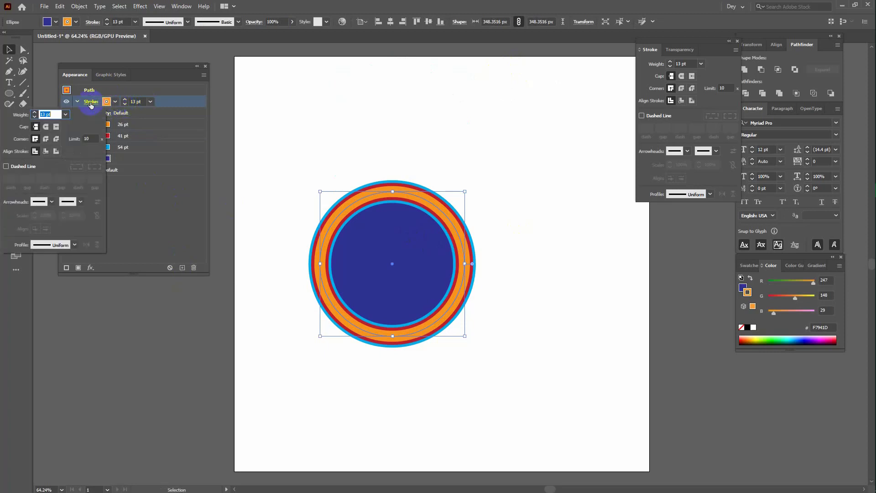
pyautogui.click(20, 167)
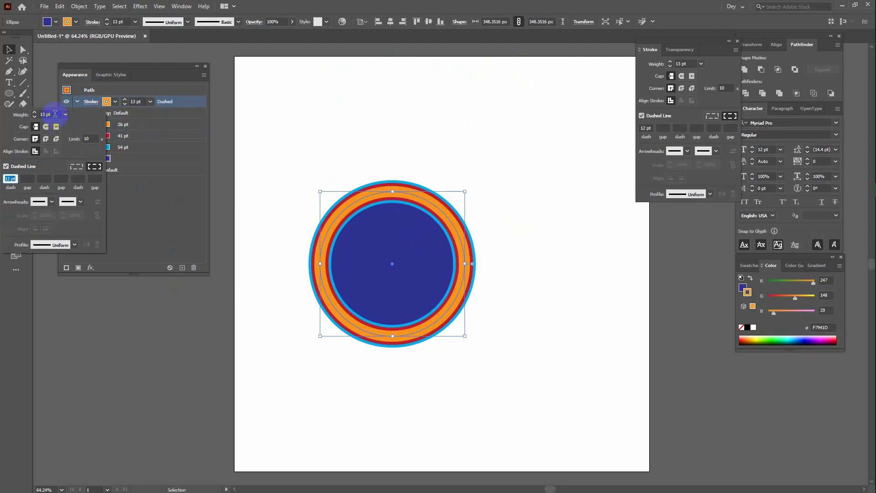
pyautogui.click(103, 106)
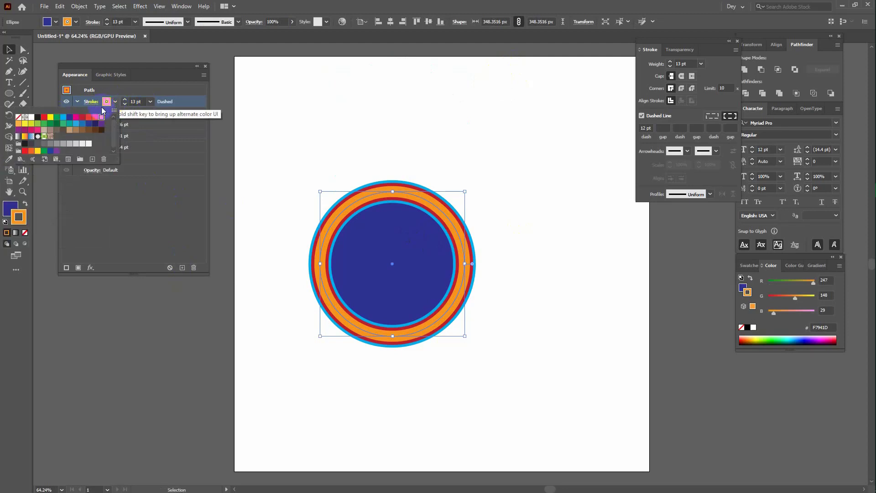
pyautogui.click(37, 117)
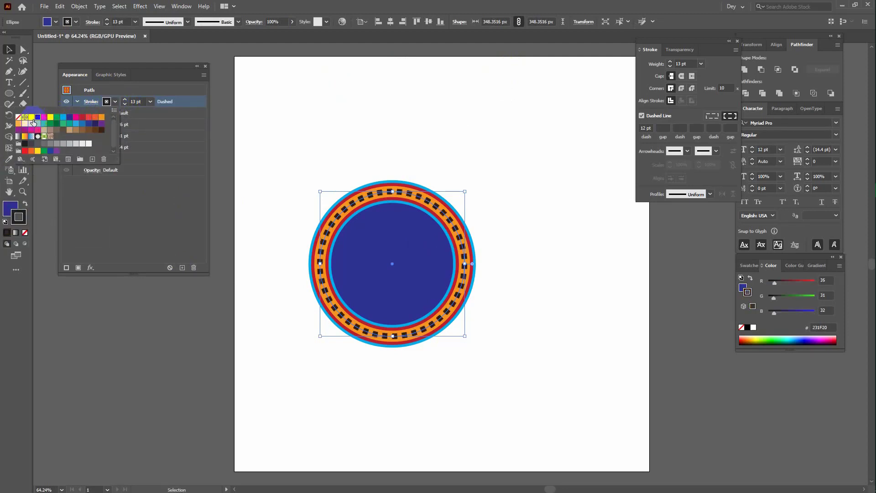
pyautogui.click(31, 118)
pyautogui.click(154, 224)
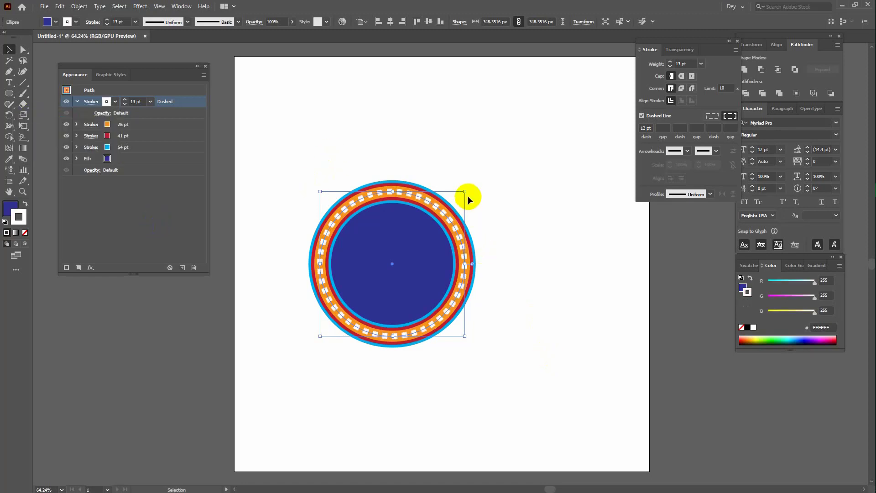
# - Enlarge the circle to about 586 px and shift it down and left
pyautogui.moveTo(465, 190); pyautogui.dragTo(574, 82)
pyautogui.click(625, 264)
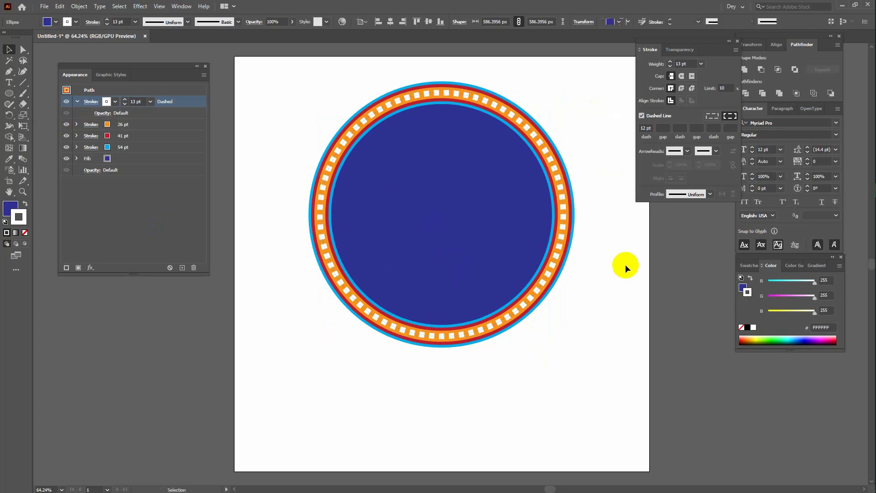
pyautogui.moveTo(441, 210); pyautogui.dragTo(404, 246)
pyautogui.click(574, 262)
pyautogui.click(372, 222)
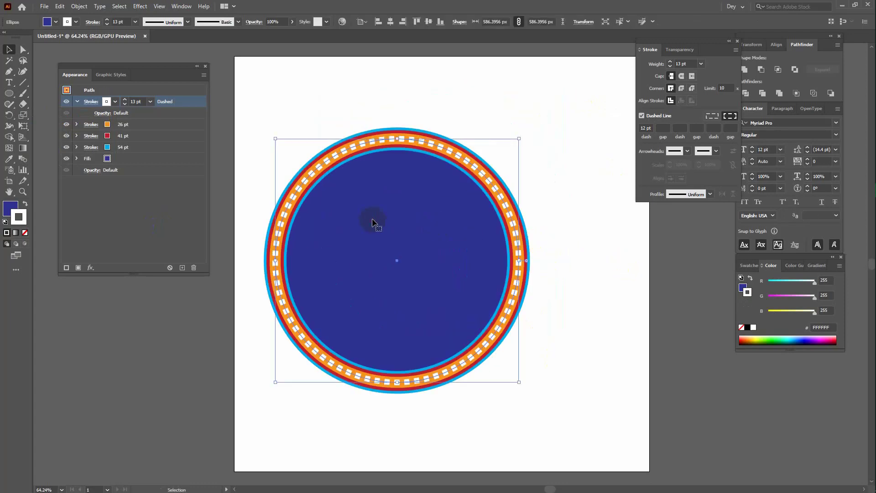
# - Save the layered circle's look as a new graphic style in Graphic Styles
pyautogui.click(185, 10)
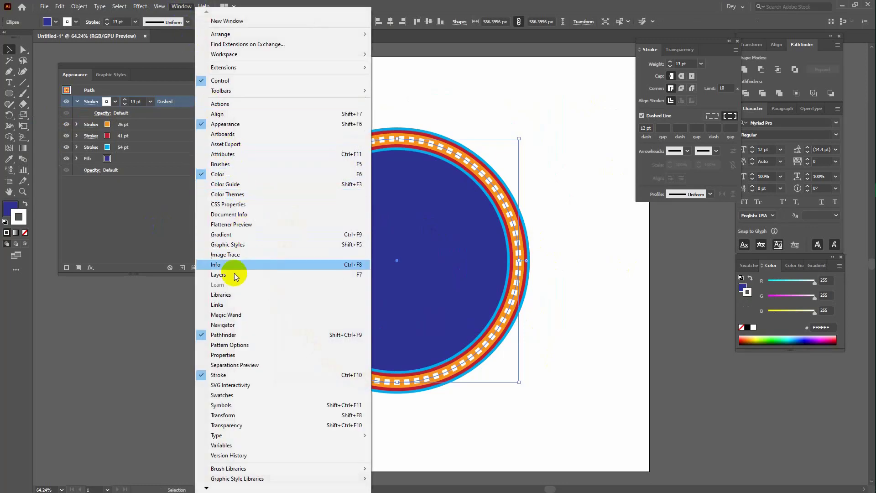
pyautogui.click(242, 245)
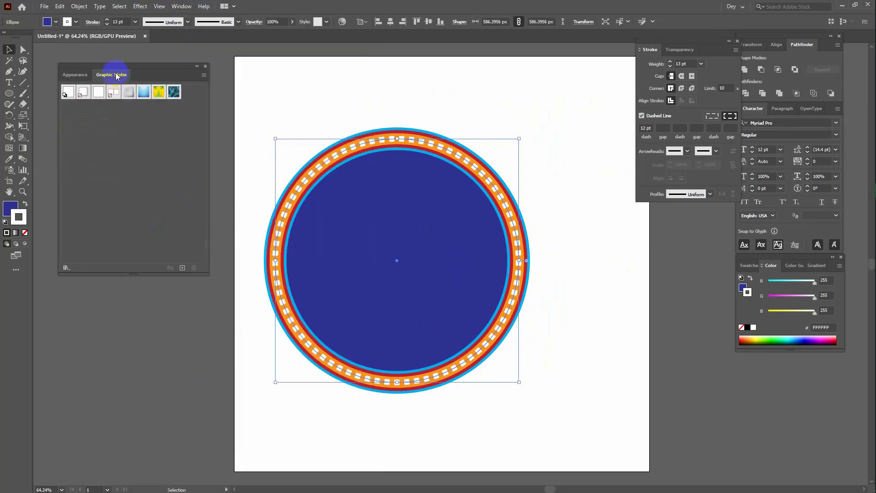
pyautogui.moveTo(174, 92); pyautogui.dragTo(363, 207)
pyautogui.moveTo(452, 258); pyautogui.dragTo(111, 158)
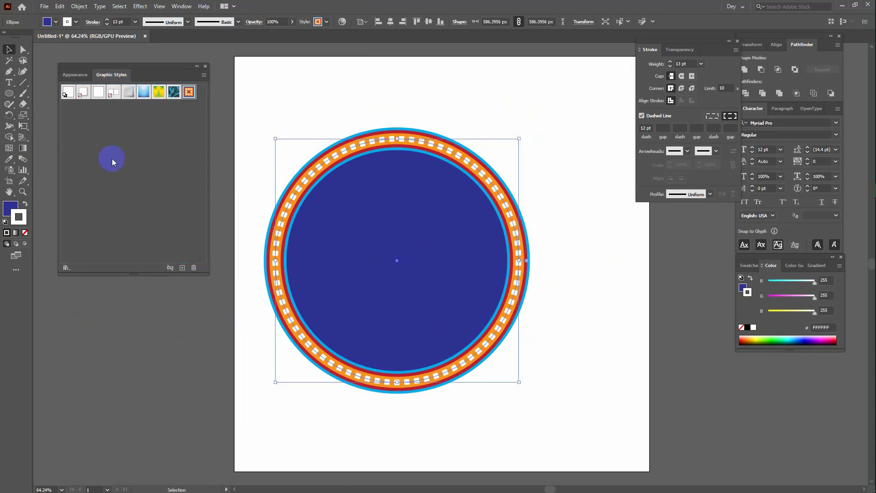
pyautogui.hotkey('ctrl', 'z')
pyautogui.click(183, 268)
pyautogui.click(401, 174)
# - Delete the circle and draw a large blue square on the artboard
pyautogui.press('Delete')
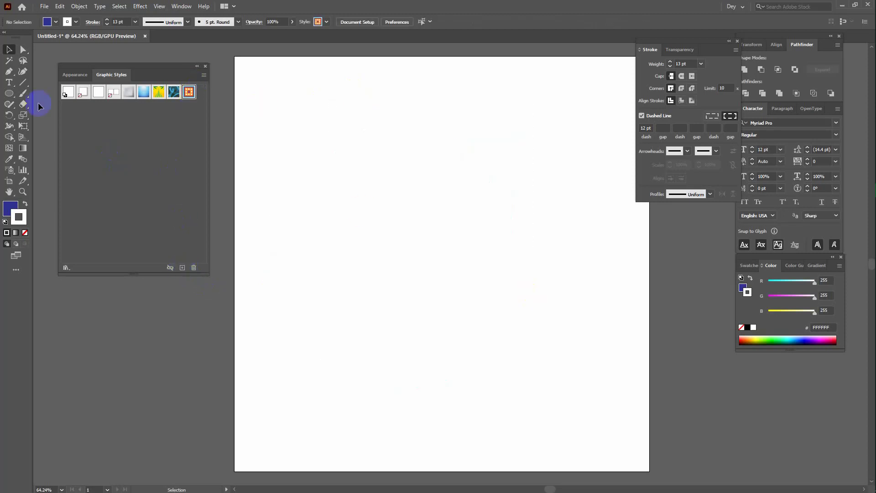
pyautogui.moveTo(11, 100); pyautogui.dragTo(42, 97)
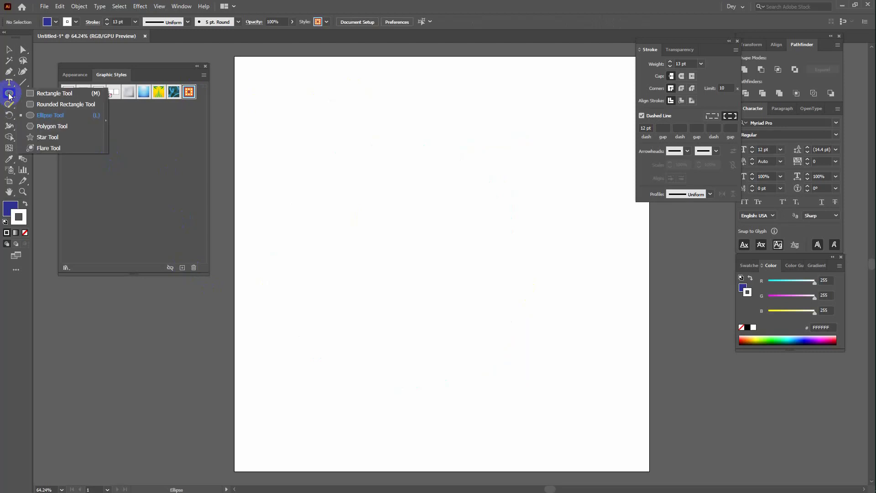
pyautogui.click(42, 94)
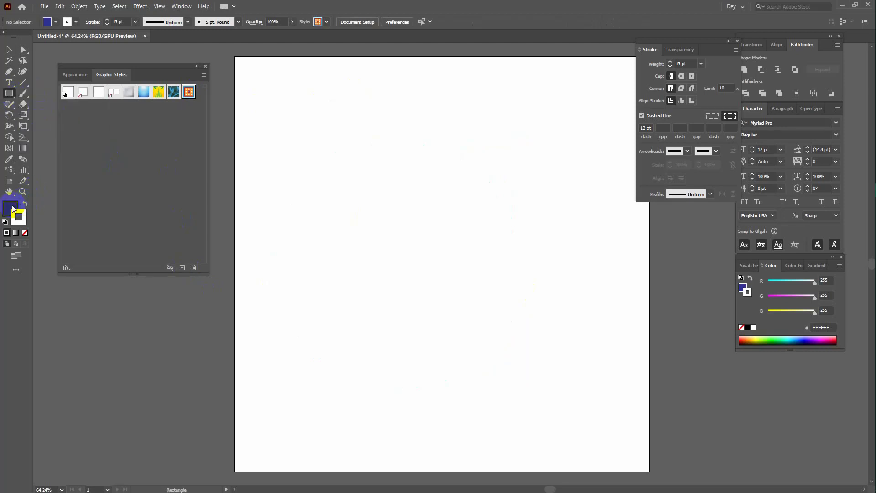
pyautogui.click(12, 209)
pyautogui.moveTo(292, 151)
pyautogui.mouseDown()
pyautogui.moveTo(401, 241)
pyautogui.moveTo(381, 240)
pyautogui.mouseUp()
# - Apply the saved frame graphic style to the square and place it near the artboard top
pyautogui.press('v')
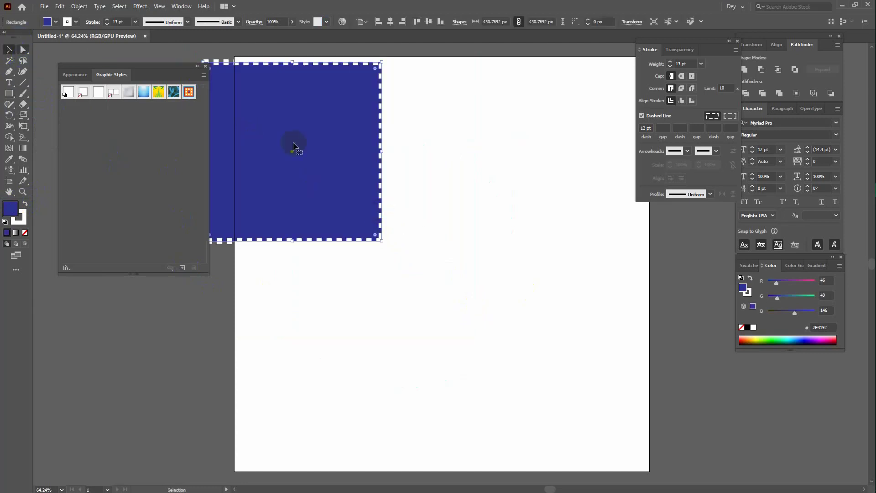
pyautogui.moveTo(293, 147); pyautogui.dragTo(475, 232)
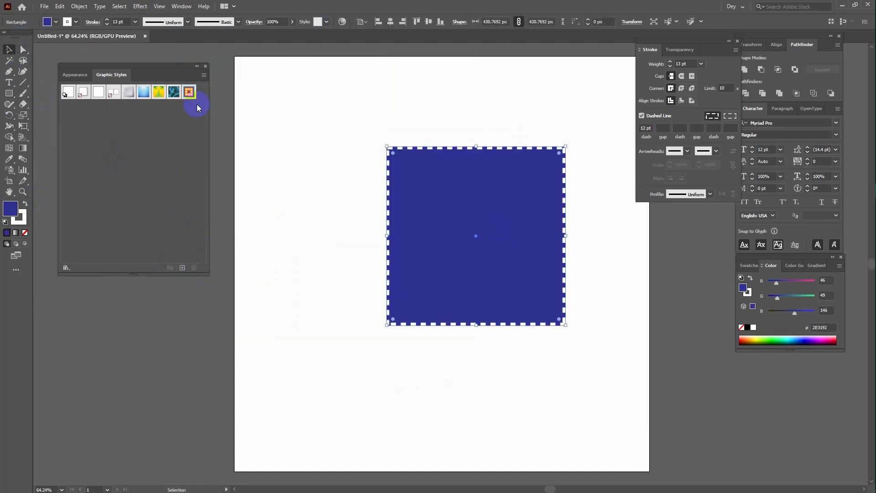
pyautogui.click(188, 92)
pyautogui.moveTo(498, 234); pyautogui.dragTo(428, 197)
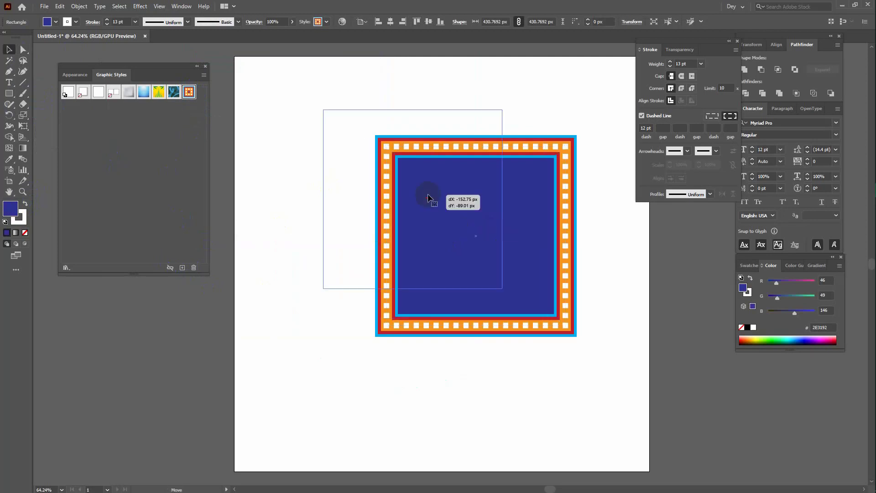
pyautogui.moveTo(385, 221); pyautogui.dragTo(385, 193)
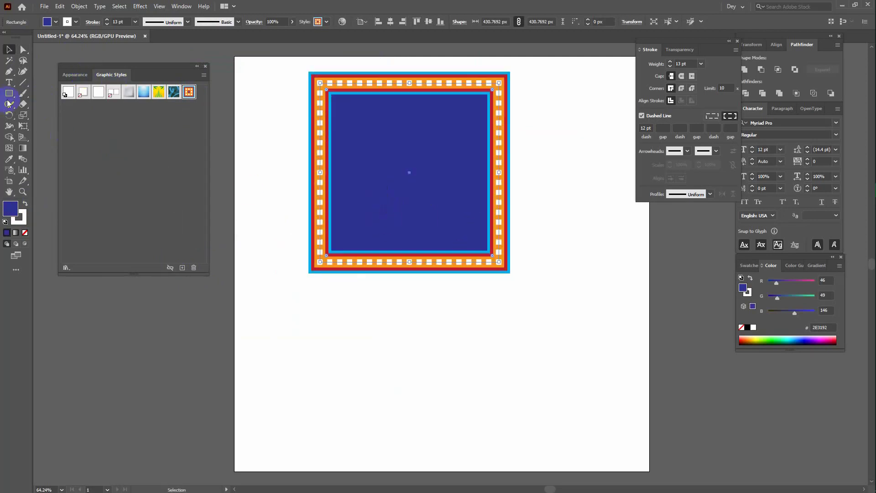
pyautogui.moveTo(9, 93); pyautogui.dragTo(41, 126)
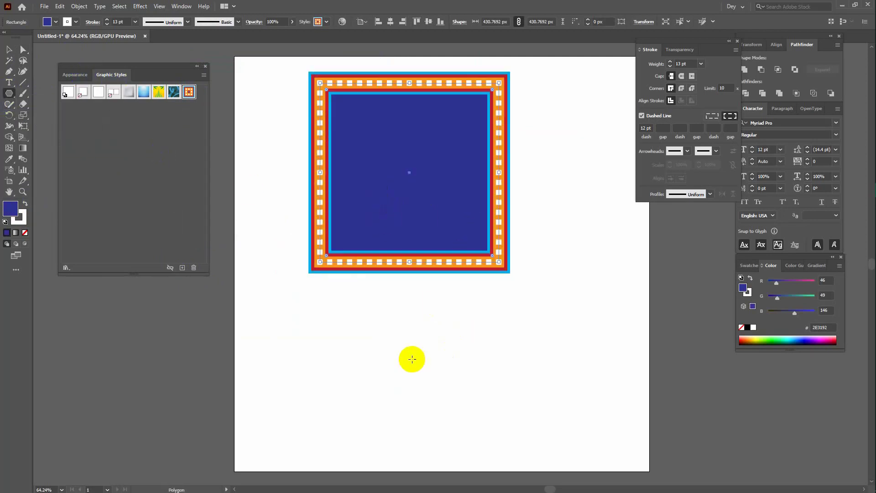
# - Draw a hexagon below the square, give it the saved frame style, and reposition it
pyautogui.moveTo(412, 359); pyautogui.dragTo(460, 413)
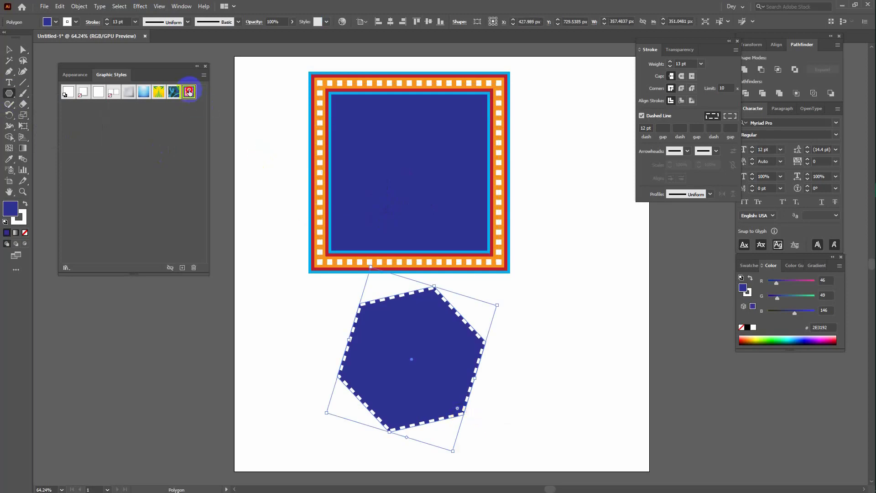
pyautogui.click(189, 91)
pyautogui.click(8, 49)
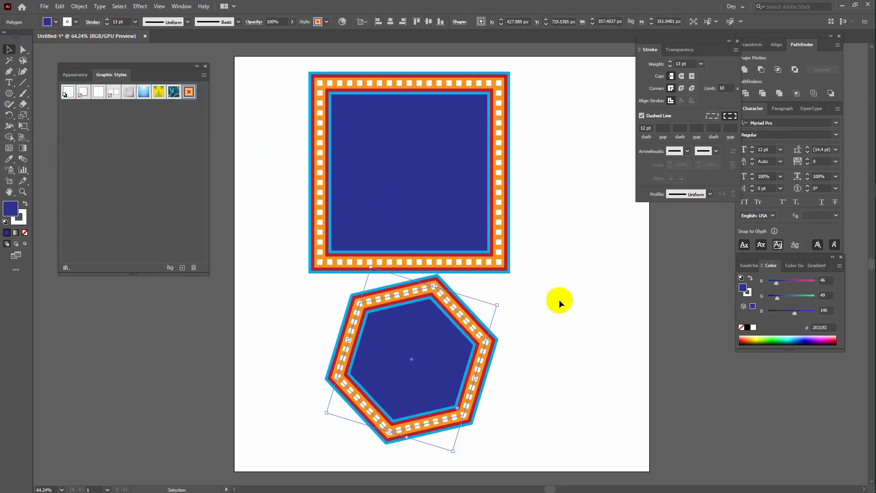
pyautogui.moveTo(485, 264); pyautogui.dragTo(372, 183)
pyautogui.moveTo(316, 277); pyautogui.dragTo(430, 281)
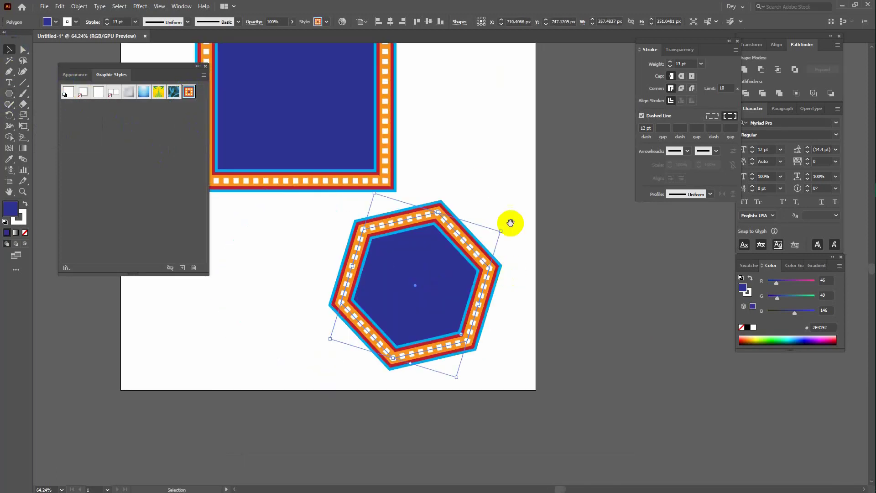
pyautogui.moveTo(482, 179); pyautogui.dragTo(523, 220)
pyautogui.click(365, 195)
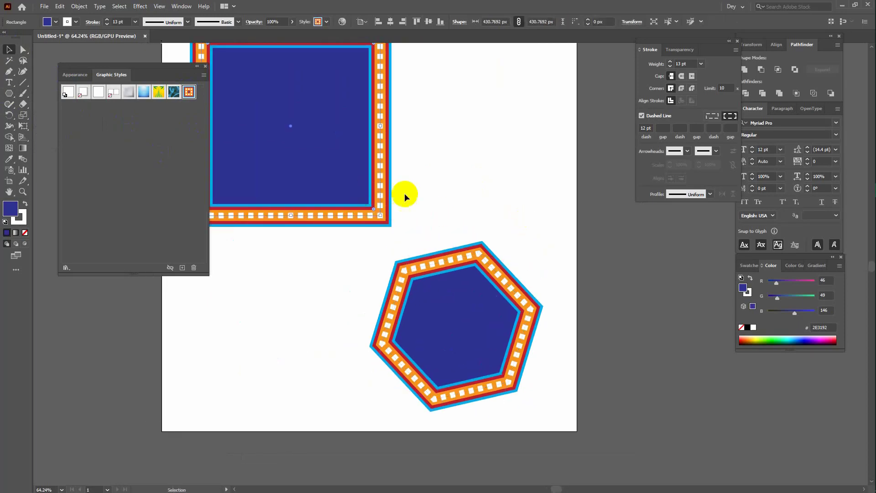
pyautogui.click(478, 185)
pyautogui.moveTo(479, 333)
pyautogui.mouseDown()
pyautogui.moveTo(527, 182)
pyautogui.moveTo(505, 194)
pyautogui.mouseUp()
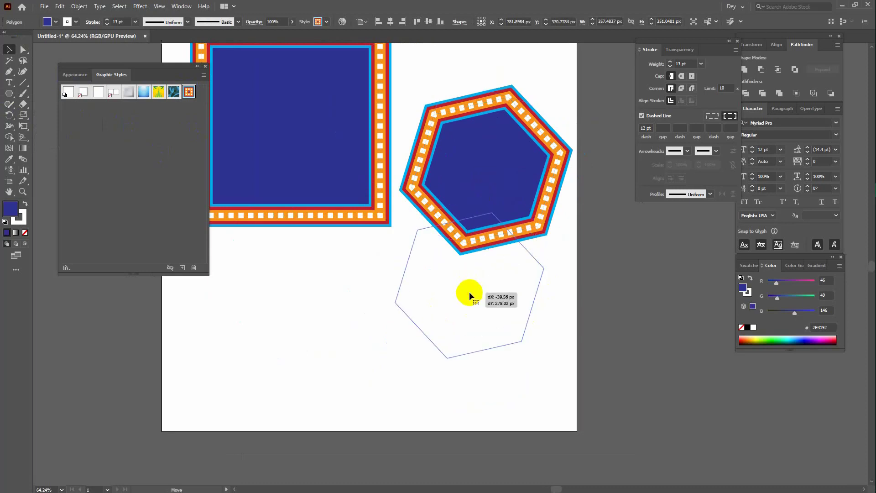
pyautogui.moveTo(484, 180); pyautogui.dragTo(468, 295)
# - Draw a circle at the lower left with the saved frame style and move it right
pyautogui.moveTo(10, 96); pyautogui.dragTo(36, 114)
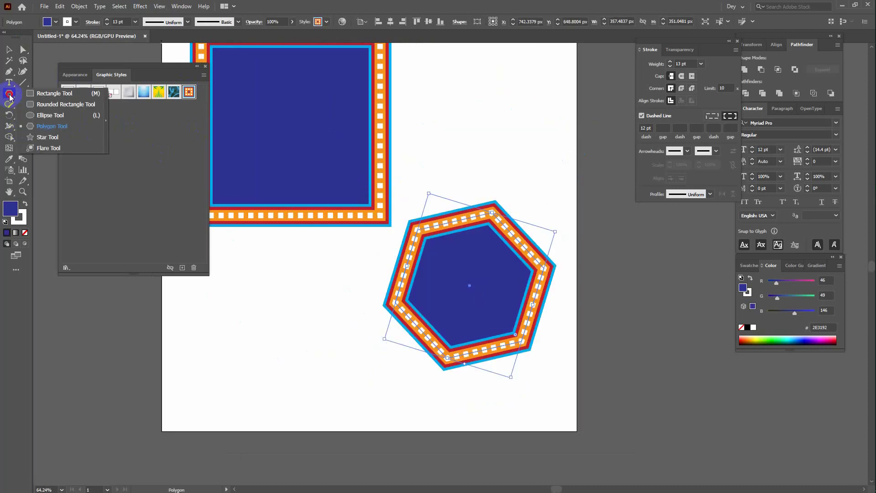
pyautogui.moveTo(276, 323)
pyautogui.mouseDown()
pyautogui.moveTo(311, 363)
pyautogui.moveTo(329, 368)
pyautogui.mouseUp()
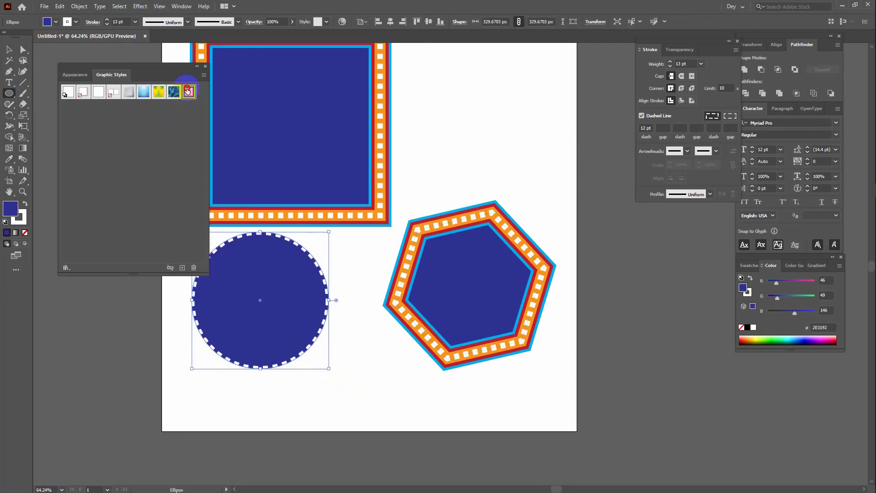
pyautogui.click(188, 92)
pyautogui.click(9, 49)
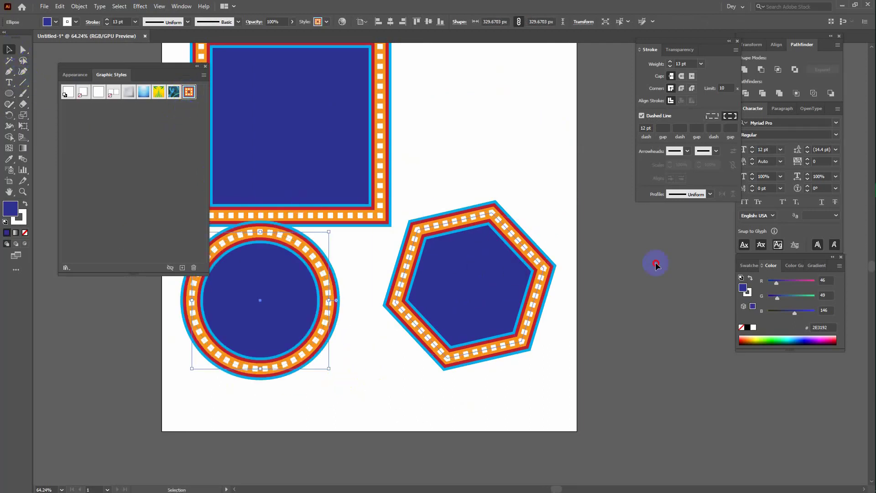
pyautogui.moveTo(545, 276); pyautogui.dragTo(721, 271)
# - Delete the hexagon and the large blue square
pyautogui.moveTo(280, 290); pyautogui.dragTo(338, 308)
pyautogui.click(651, 288)
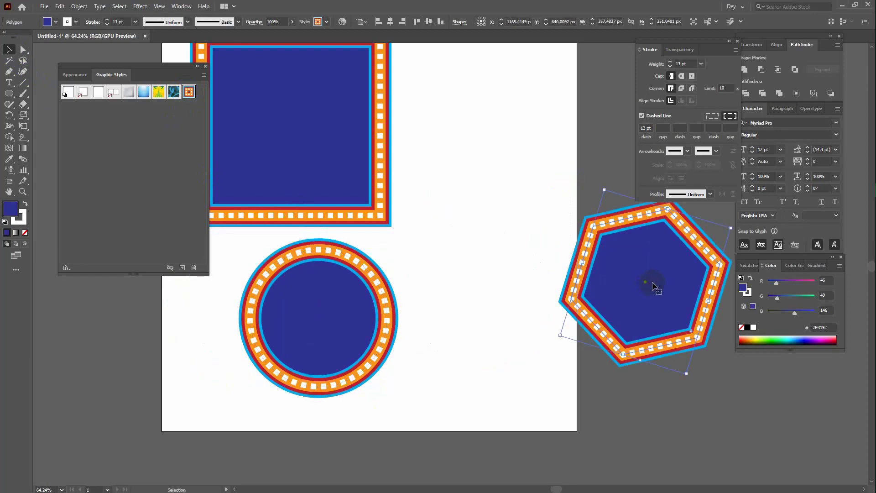
pyautogui.press('Delete')
pyautogui.click(368, 174)
pyautogui.press('Delete')
# - In Appearance, add a second fill to the ringed circle and set it to the radial gradient swatch
pyautogui.click(341, 279)
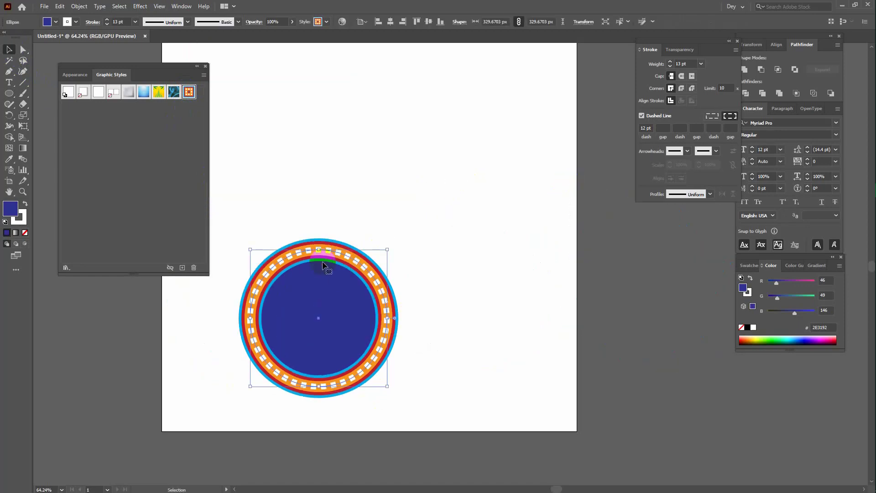
pyautogui.click(81, 75)
pyautogui.click(114, 159)
pyautogui.click(82, 161)
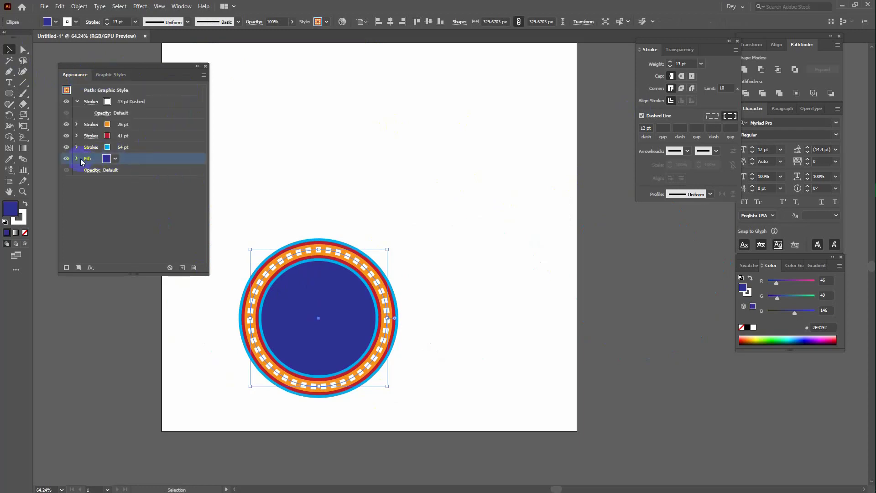
pyautogui.click(144, 163)
pyautogui.click(78, 268)
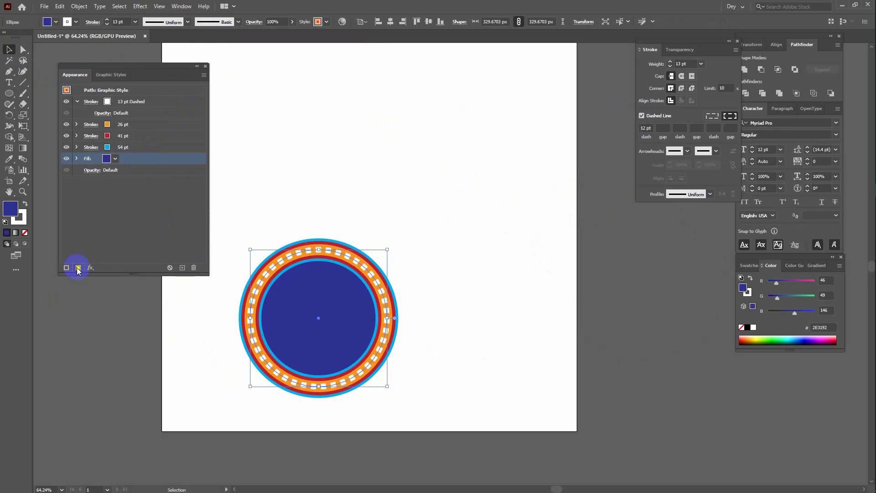
pyautogui.click(115, 159)
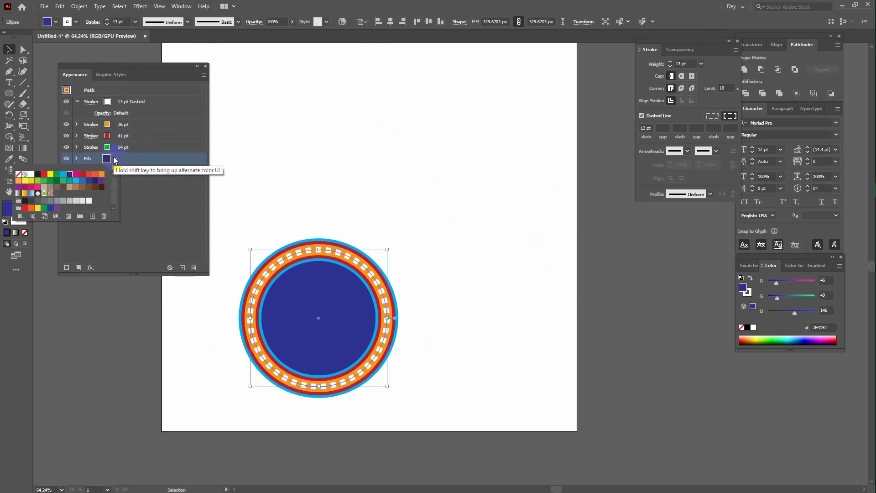
pyautogui.click(38, 194)
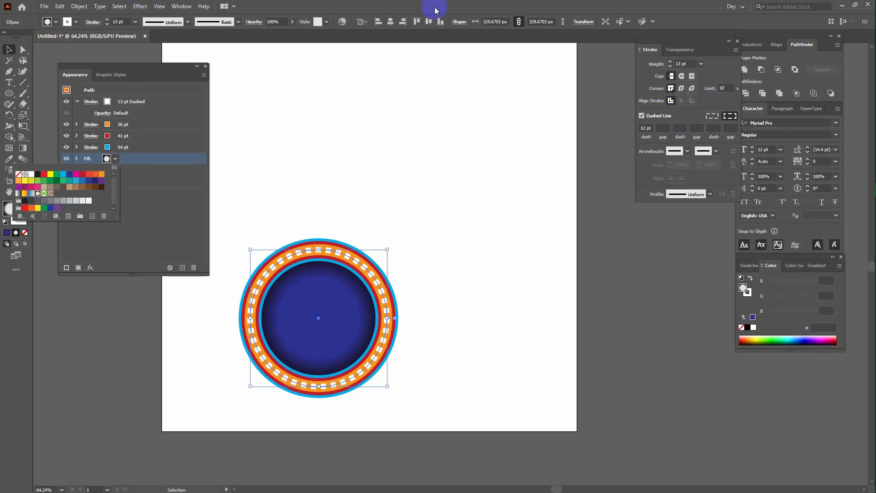
pyautogui.press('Escape')
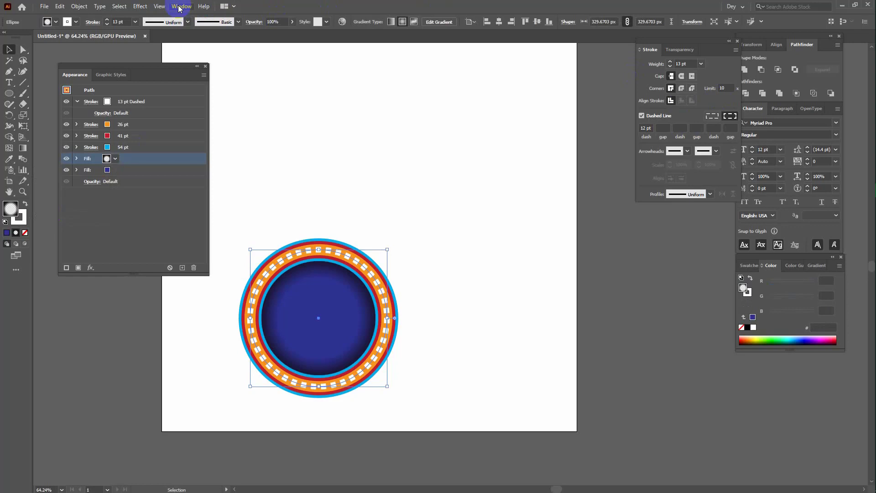
# - Float the Gradient panel near the artboard and move the left gradient stop inward to about 44%
pyautogui.click(179, 7)
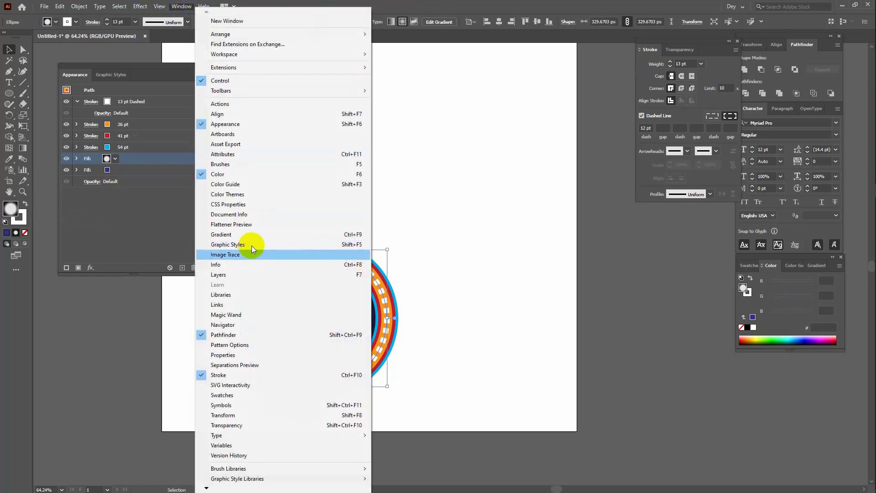
pyautogui.click(249, 235)
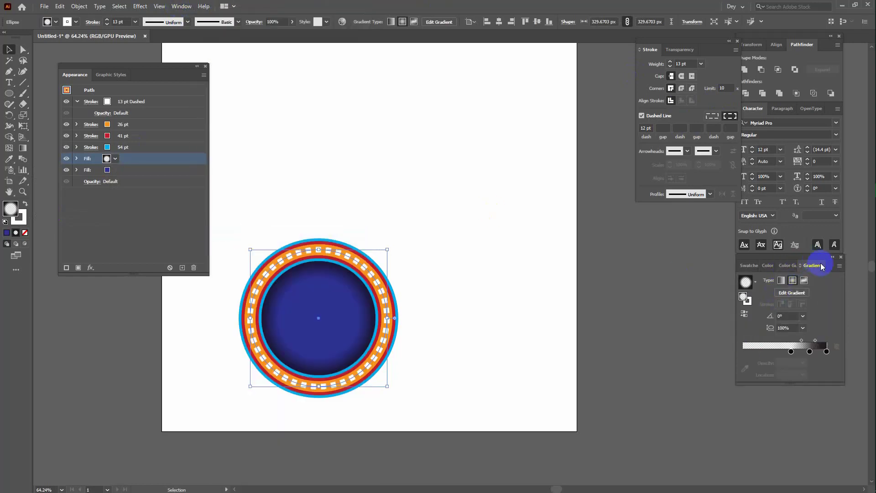
pyautogui.moveTo(818, 259); pyautogui.dragTo(600, 63)
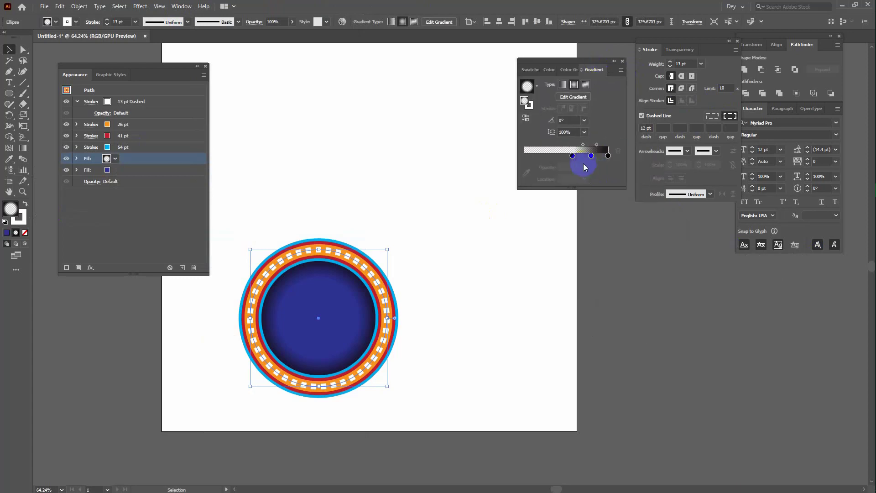
pyautogui.click(572, 156)
pyautogui.moveTo(572, 155)
pyautogui.mouseDown()
pyautogui.moveTo(550, 157)
pyautogui.moveTo(559, 159)
pyautogui.mouseUp()
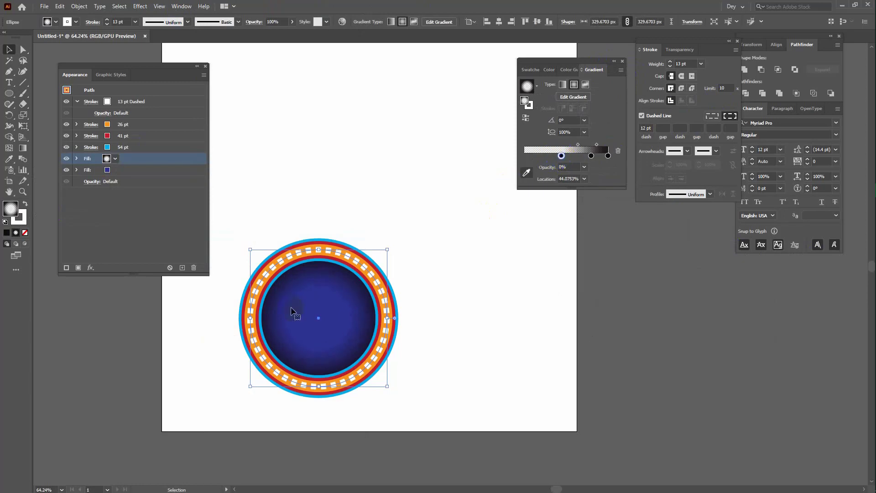
# - Change the circle's base fill from blue to yellow
pyautogui.click(128, 170)
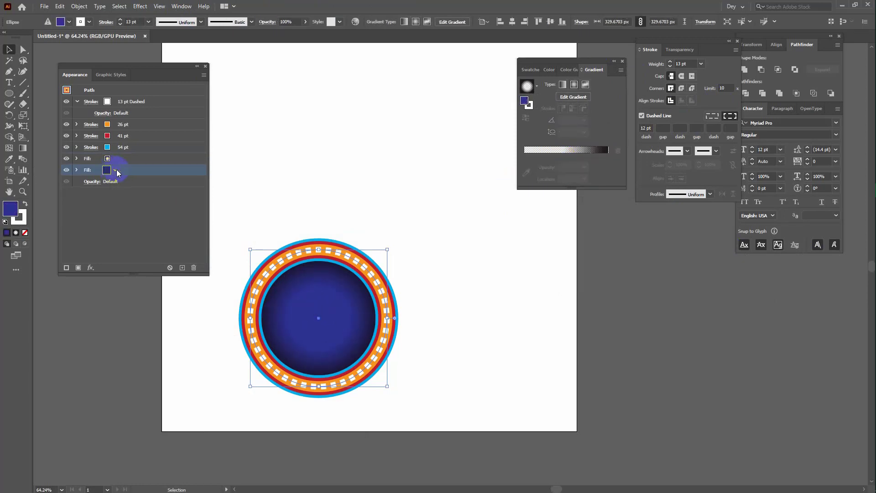
pyautogui.click(50, 186)
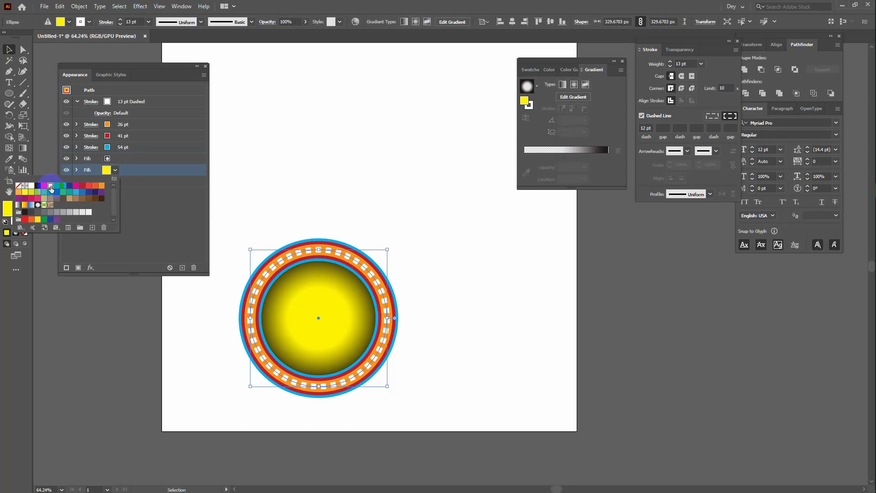
pyautogui.click(118, 160)
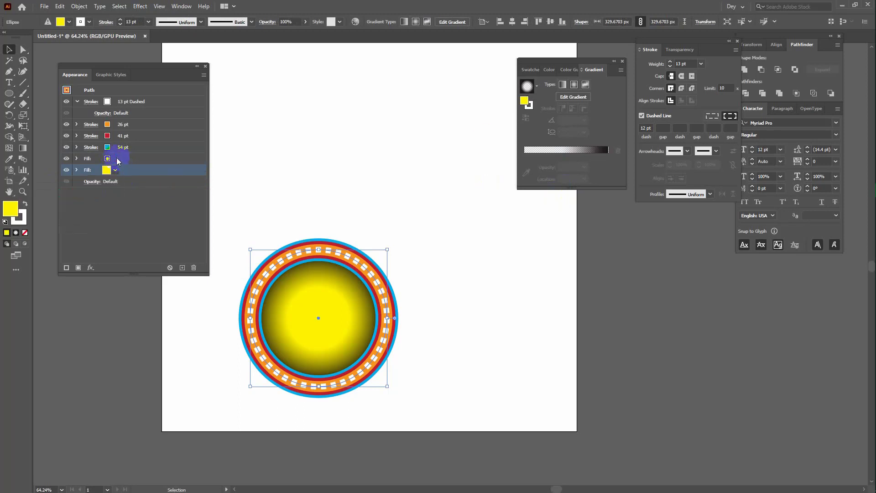
# - Add and adjust the radial gradient's stops so only the rim darkens
pyautogui.moveTo(108, 170)
pyautogui.mouseDown()
pyautogui.moveTo(561, 156)
pyautogui.moveTo(543, 156)
pyautogui.moveTo(553, 142)
pyautogui.moveTo(581, 146)
pyautogui.mouseUp()
pyautogui.click(584, 152)
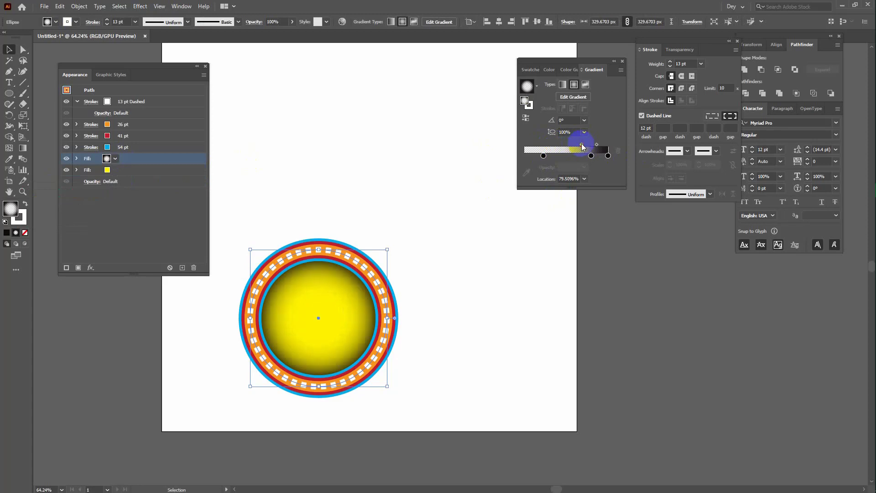
pyautogui.click(143, 160)
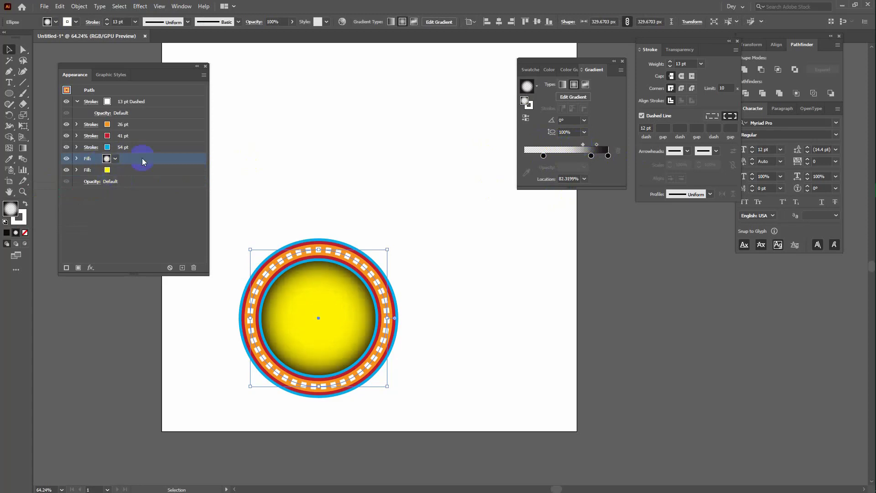
# - Add a third fill to the circle and make it red
pyautogui.click(182, 268)
pyautogui.click(116, 158)
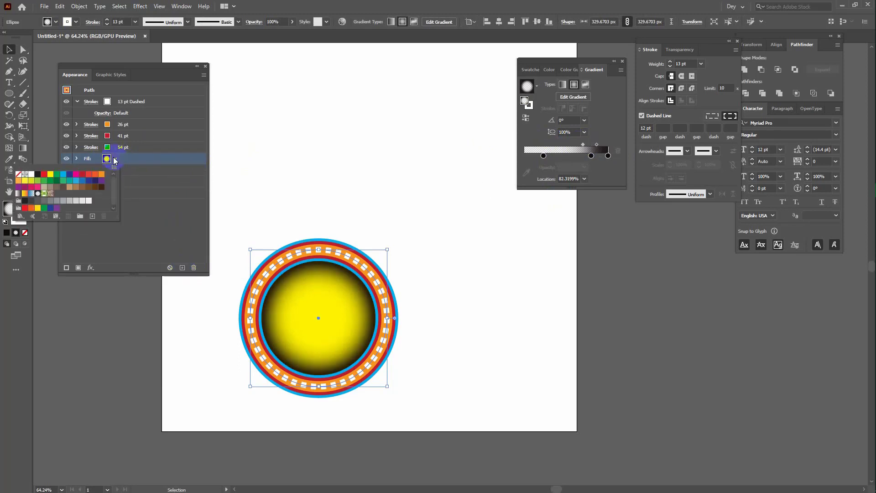
pyautogui.click(83, 174)
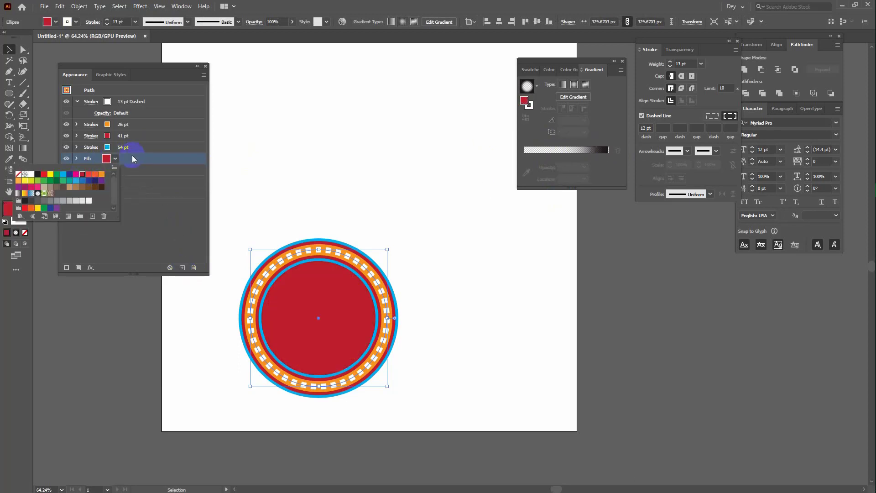
pyautogui.click(82, 165)
# - Try Darken, Multiply and Color Burn on the red fill, settling on Lighten blending
pyautogui.click(77, 159)
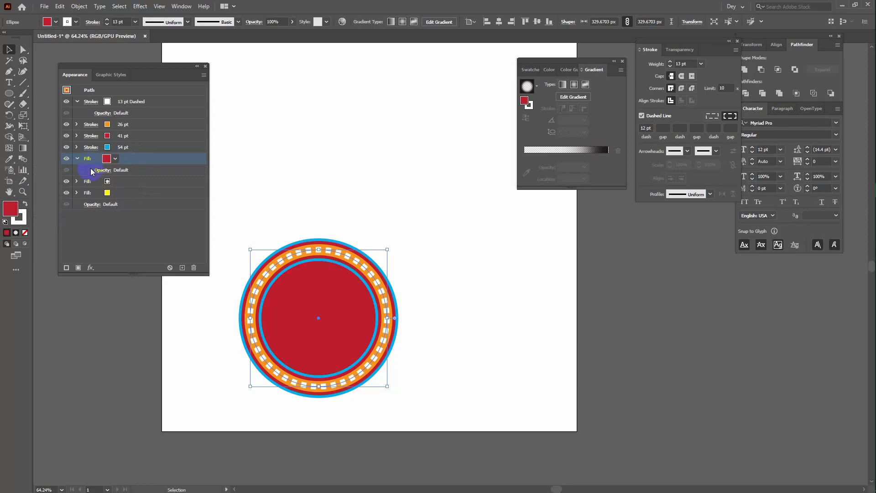
pyautogui.click(102, 170)
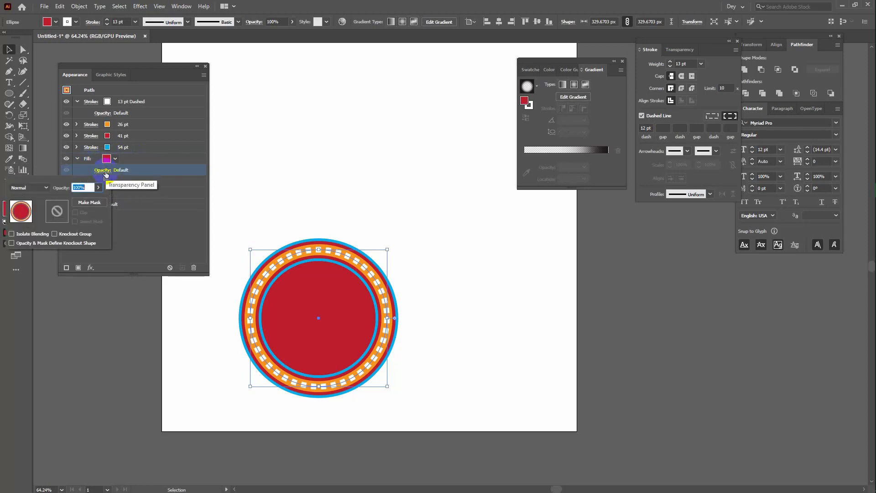
pyautogui.click(44, 188)
pyautogui.click(21, 201)
pyautogui.press('Down')
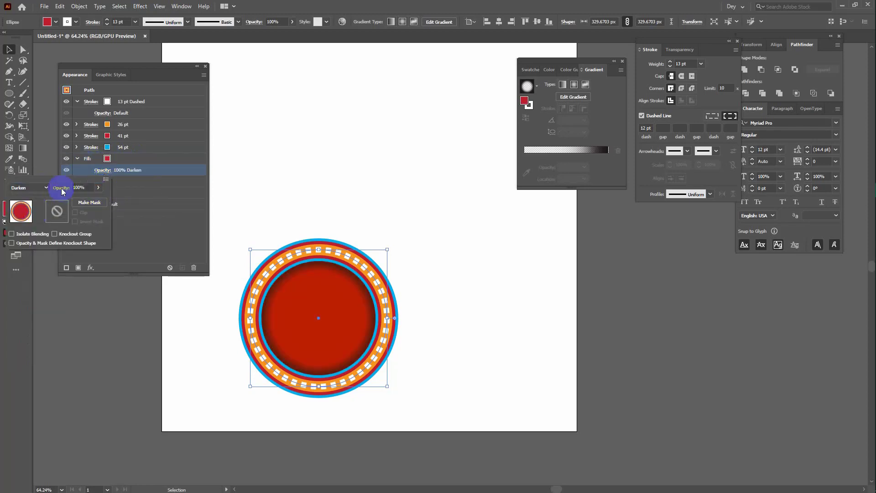
pyautogui.click(39, 189)
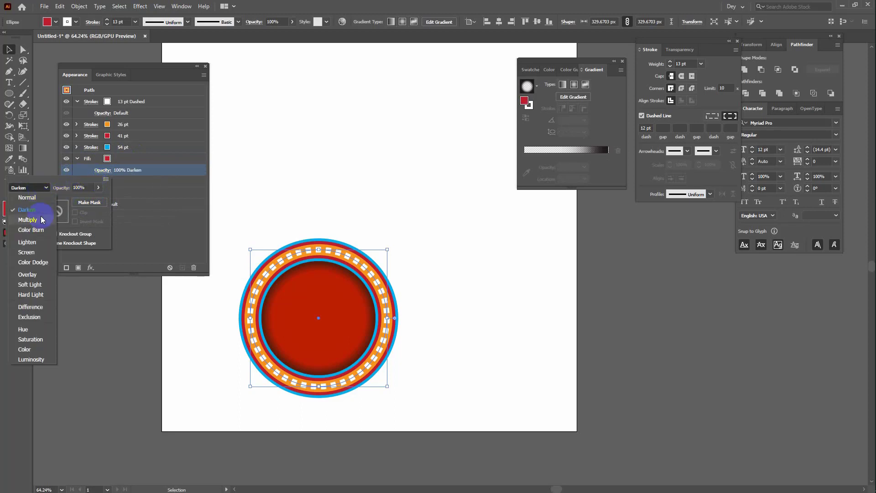
pyautogui.click(39, 208)
pyautogui.click(46, 189)
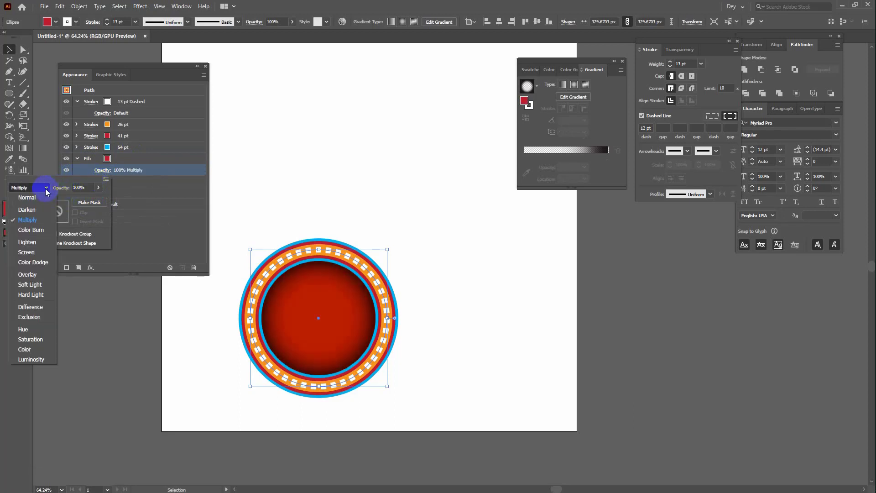
pyautogui.click(28, 223)
pyautogui.click(46, 188)
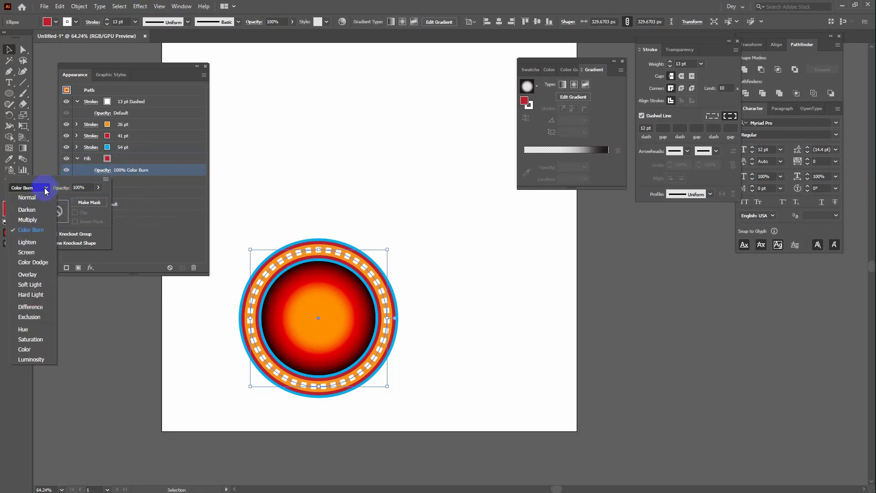
pyautogui.click(43, 237)
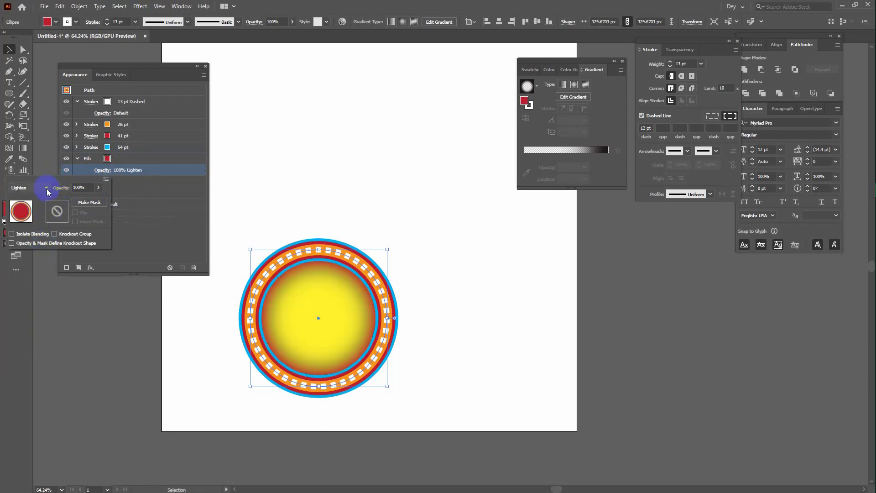
pyautogui.click(166, 240)
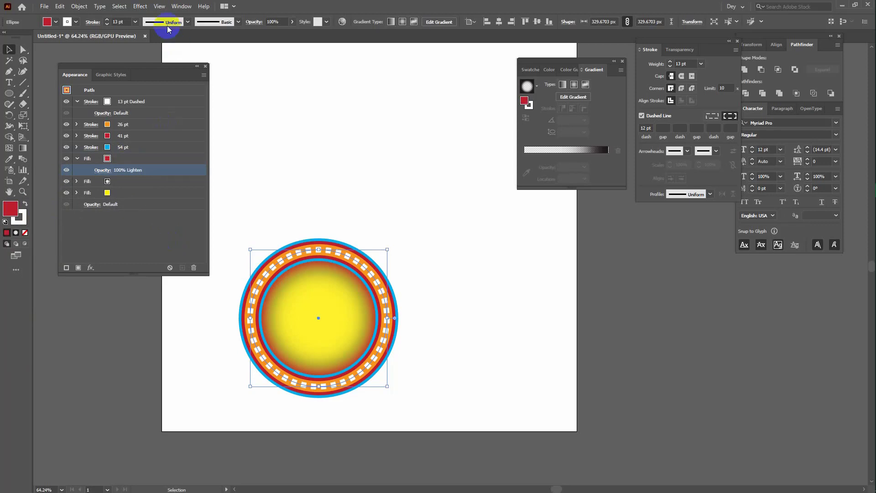
pyautogui.click(140, 7)
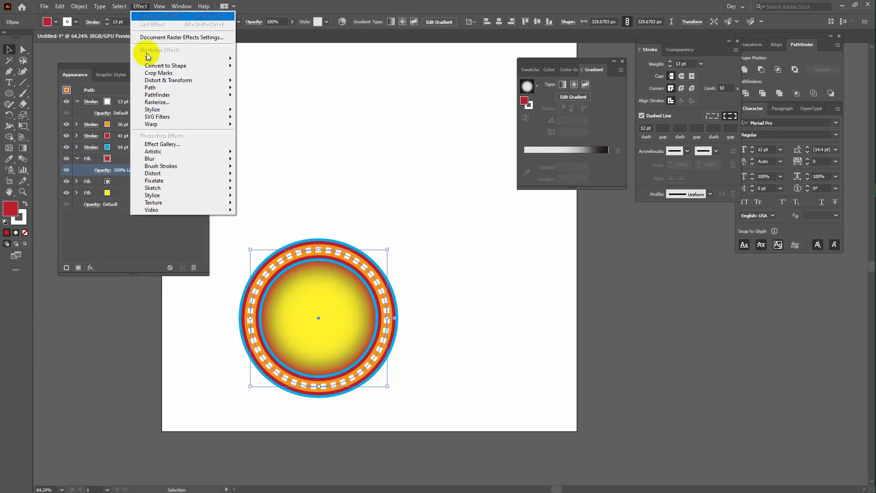
# - Apply the Patchwork texture effect, instead of Mosaic Tiles, to the circle's red fill
pyautogui.click(348, 111)
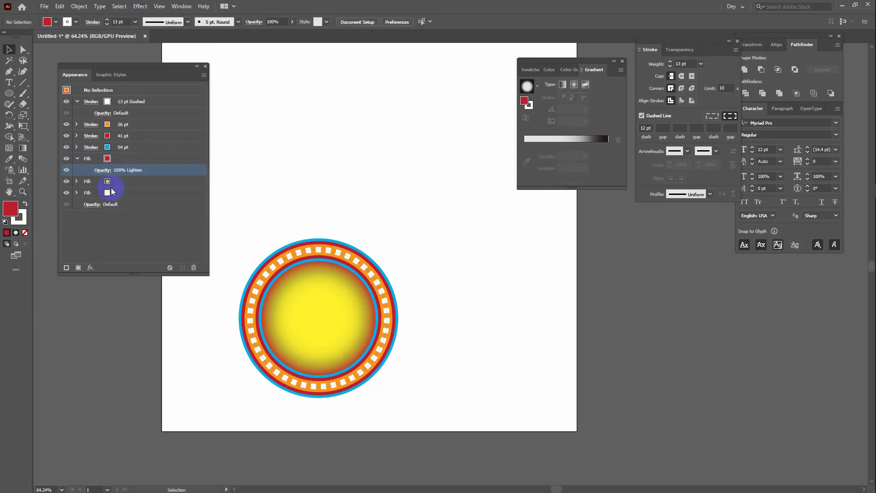
pyautogui.click(118, 158)
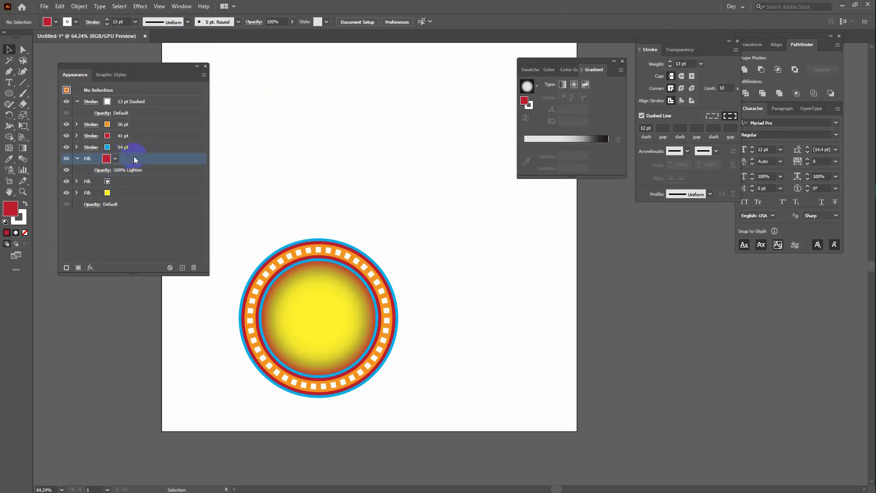
pyautogui.click(91, 268)
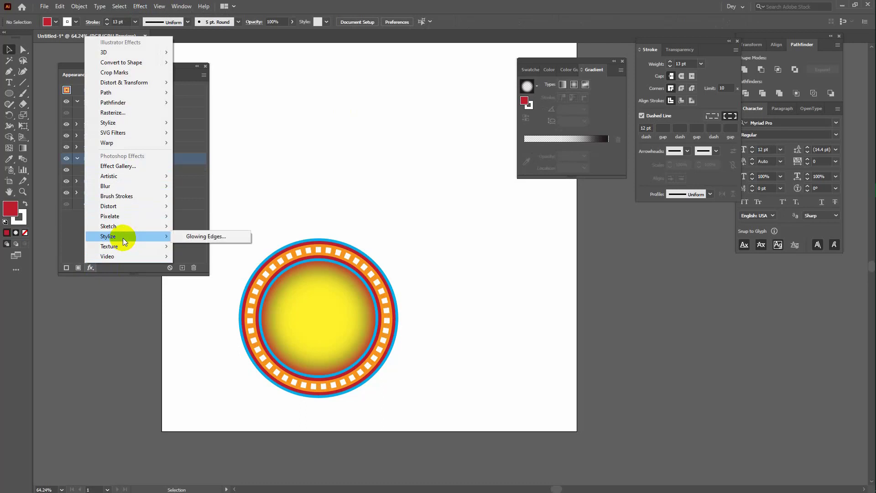
pyautogui.moveTo(110, 247)
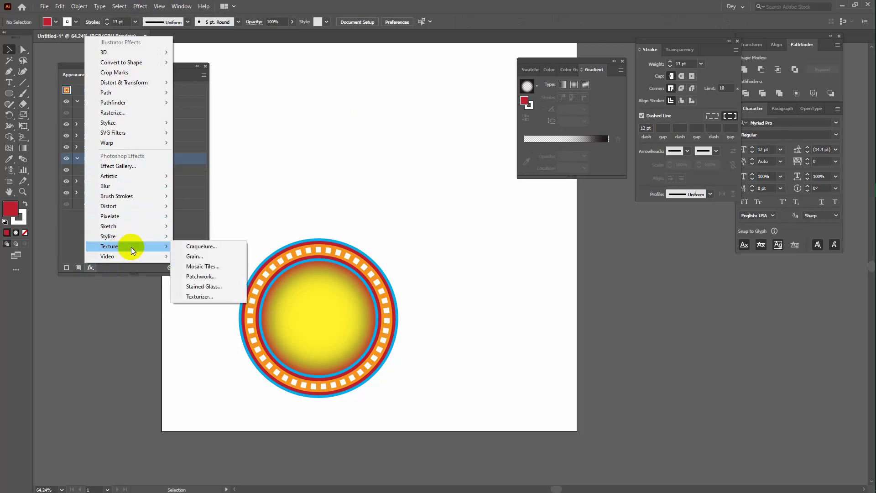
pyautogui.click(205, 267)
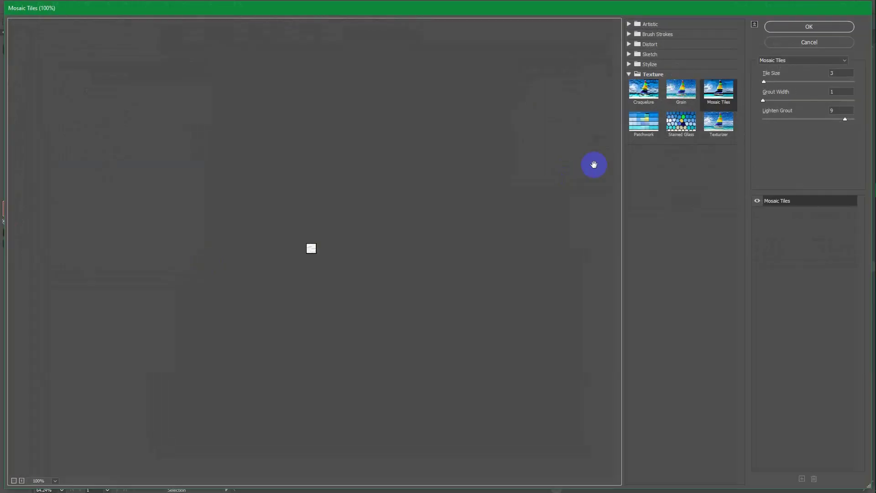
pyautogui.click(649, 121)
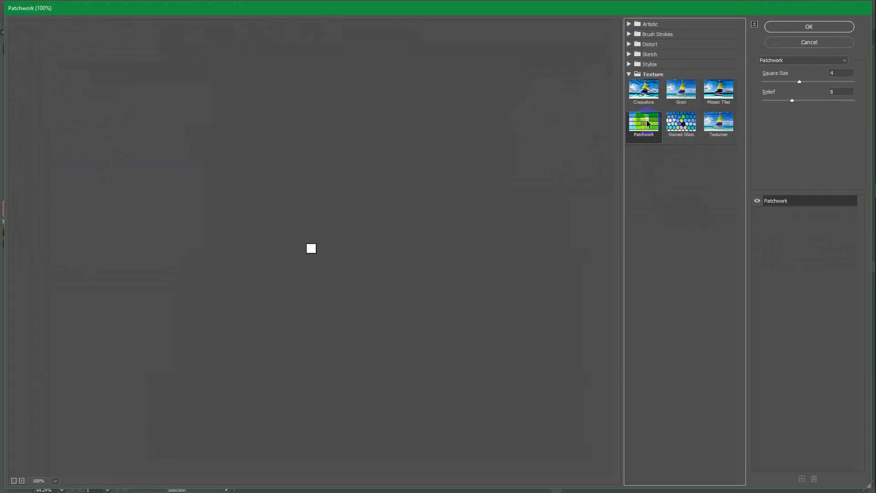
pyautogui.click(817, 25)
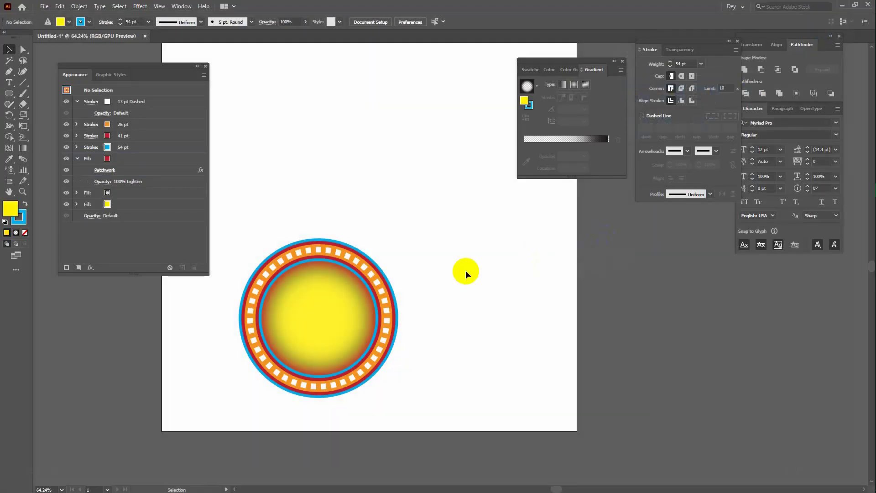
# - Switch the badge's red fill blending mode from Lighten back to Normal
pyautogui.scroll(3, 466, 274)
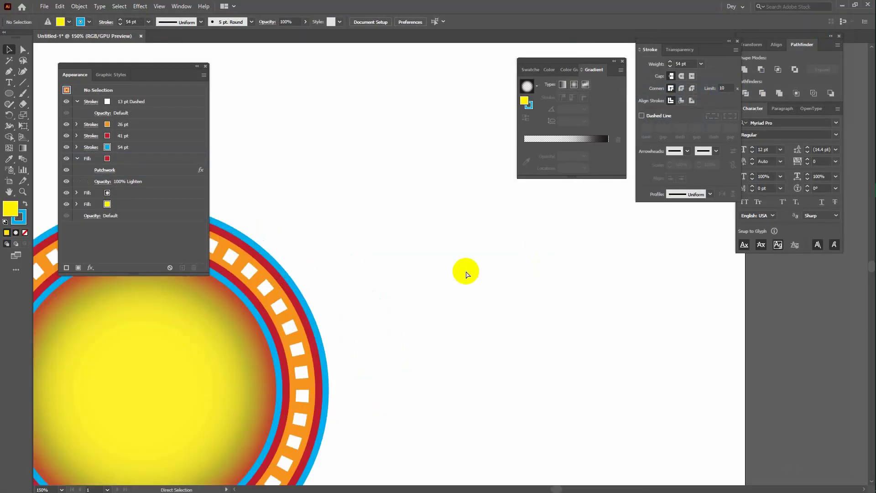
pyautogui.moveTo(465, 271); pyautogui.dragTo(532, 215)
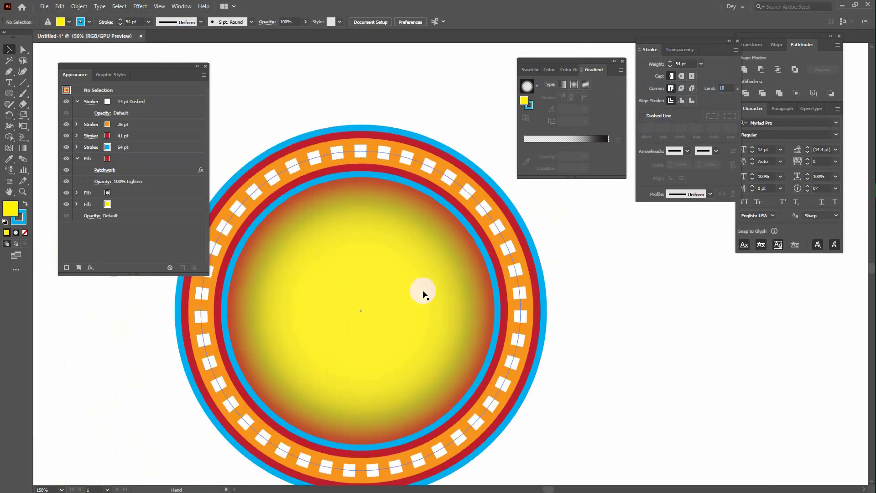
pyautogui.click(412, 272)
pyautogui.click(136, 170)
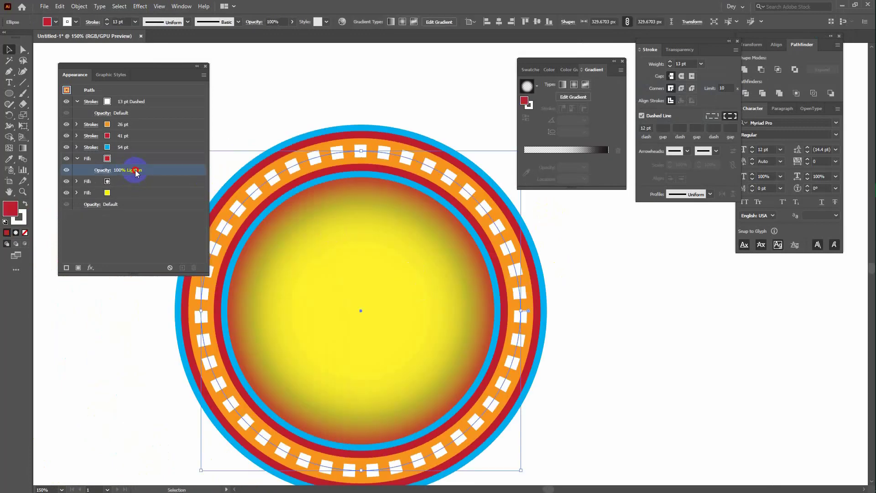
pyautogui.click(102, 169)
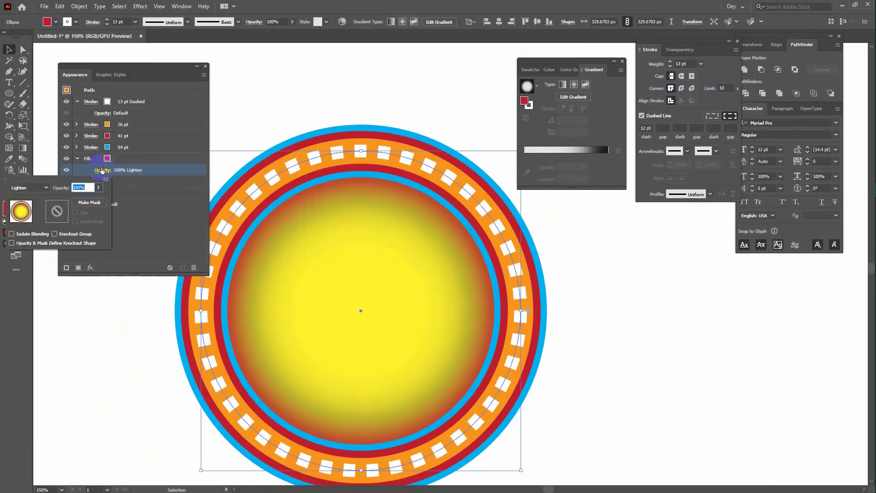
pyautogui.click(48, 188)
pyautogui.click(27, 196)
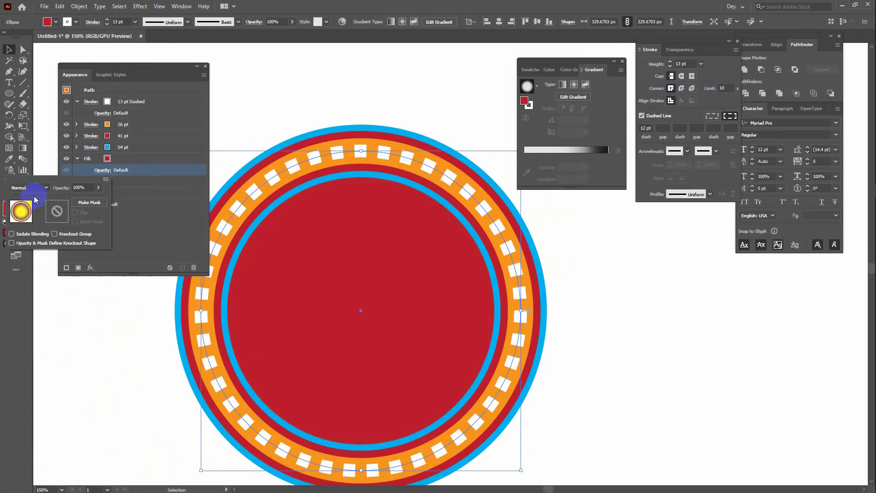
pyautogui.click(113, 162)
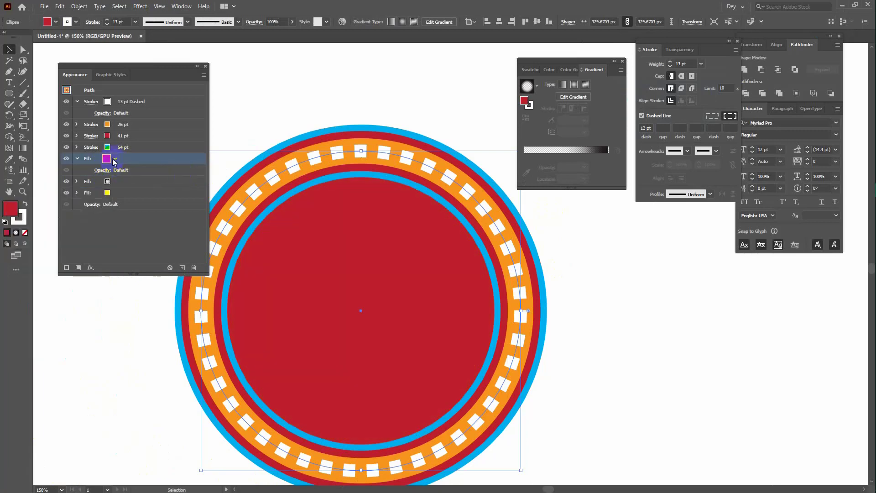
pyautogui.click(115, 159)
pyautogui.click(90, 268)
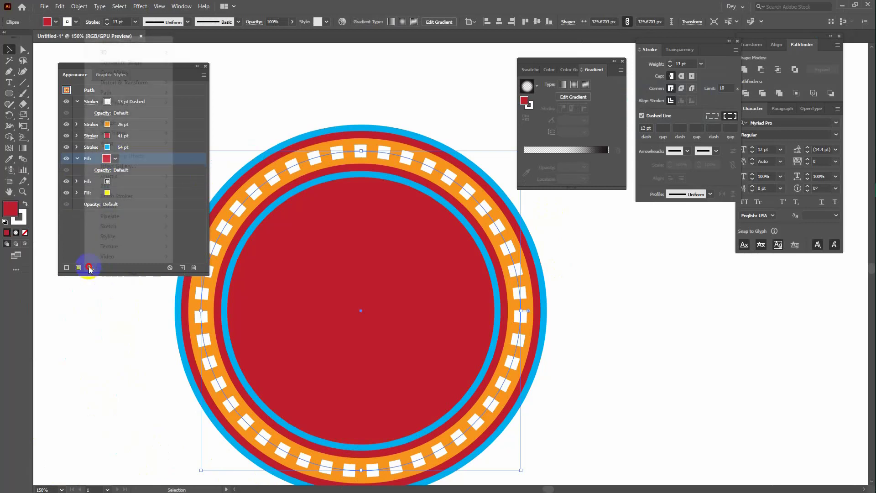
pyautogui.moveTo(109, 247)
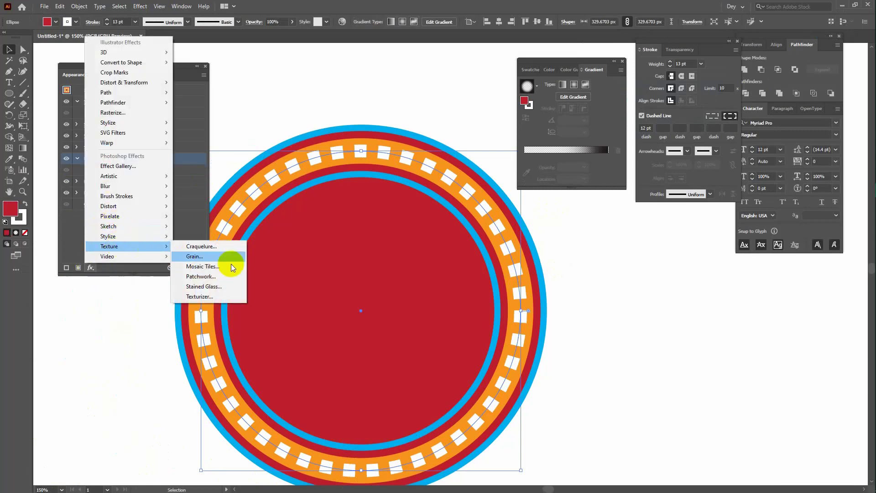
# - Apply Mosaic Tiles (tile size 12, grout width 3, lighten grout 9) to the red fill
pyautogui.click(203, 267)
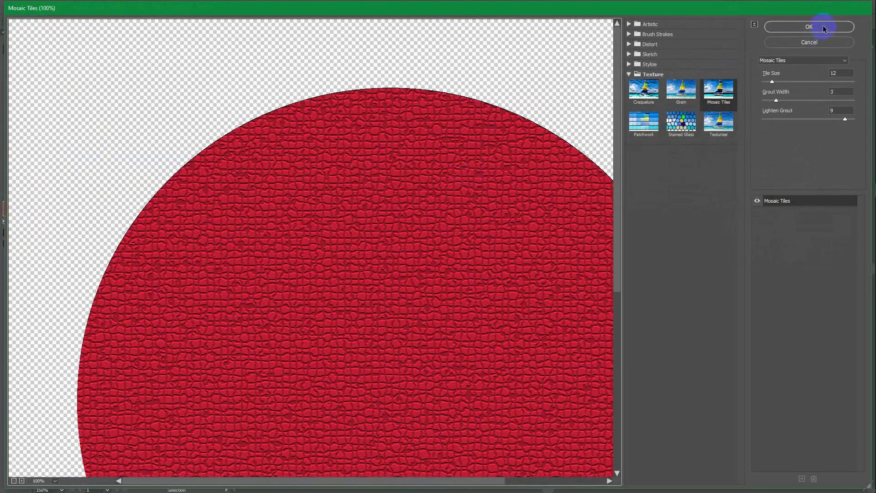
pyautogui.click(819, 26)
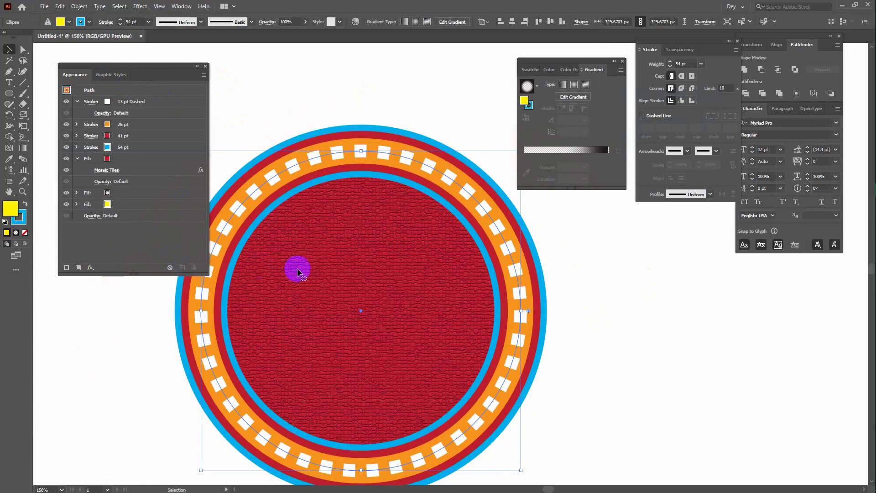
# - Add a Drop Shadow effect to the badge's 54 pt blue outer stroke
pyautogui.click(129, 148)
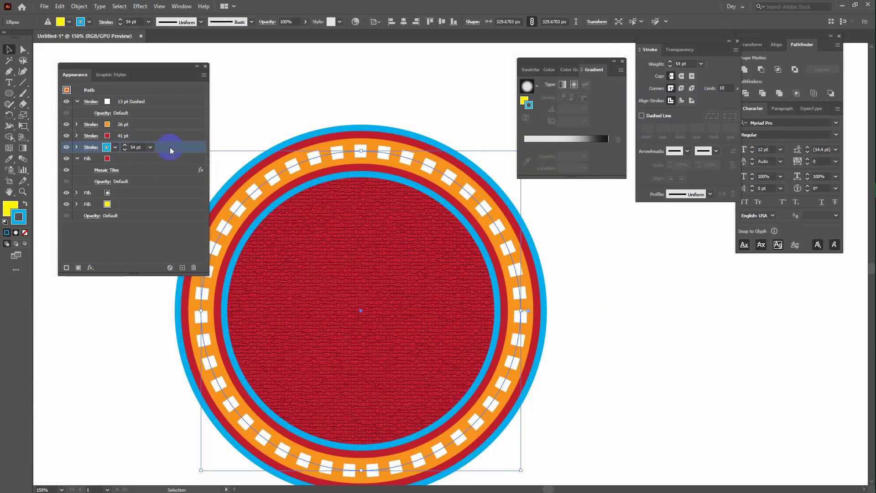
pyautogui.click(91, 268)
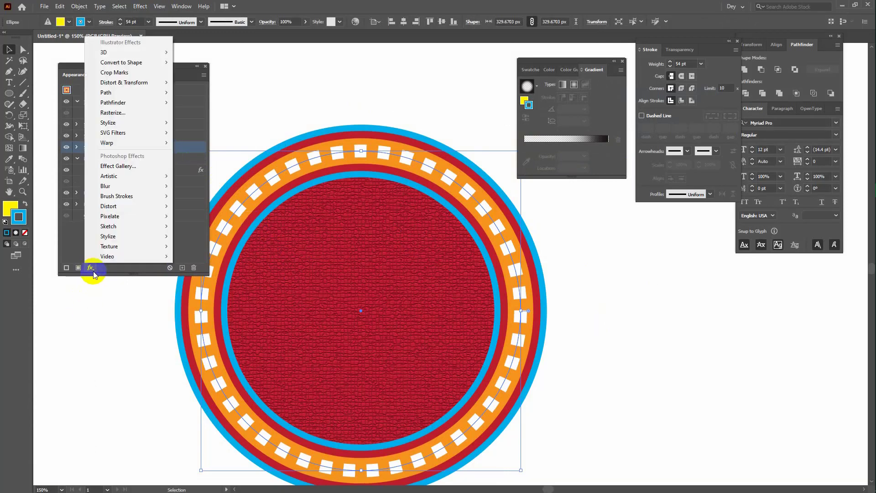
pyautogui.moveTo(108, 122)
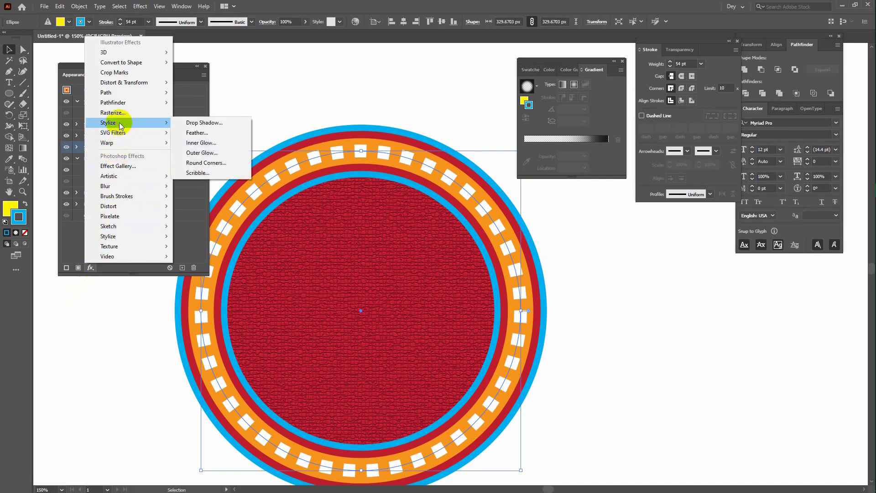
pyautogui.click(218, 122)
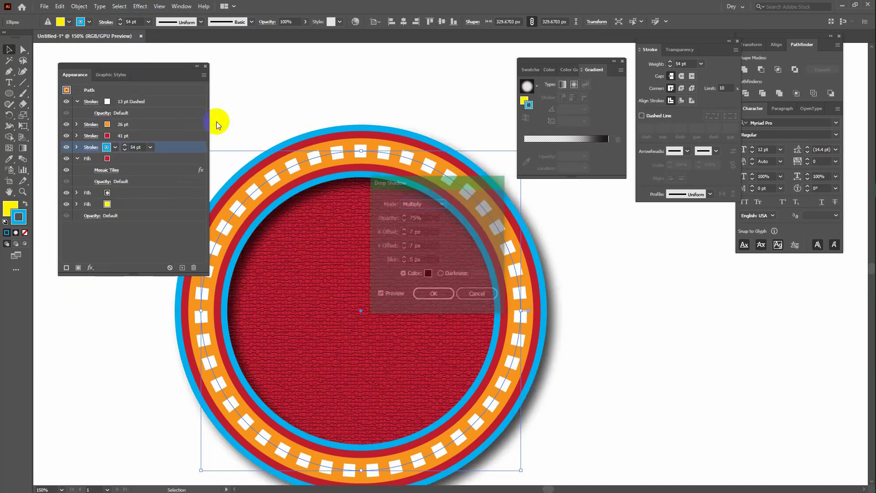
pyautogui.moveTo(450, 188); pyautogui.dragTo(652, 254)
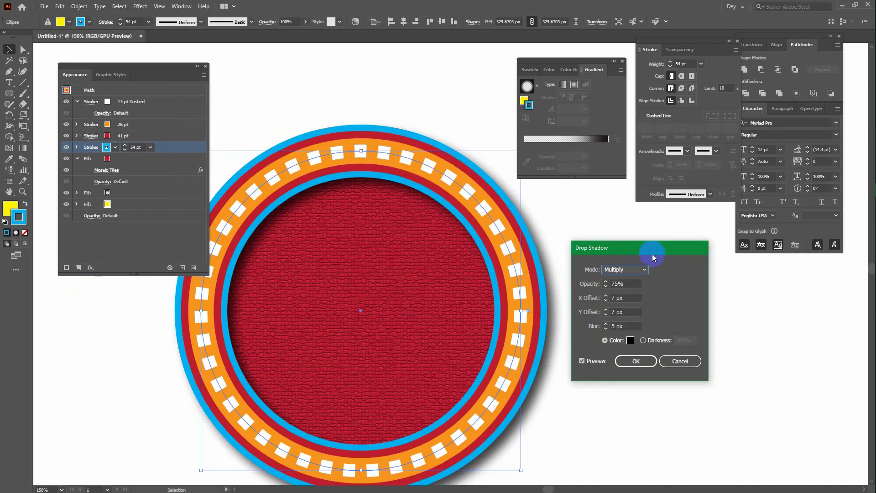
# - Set the drop shadow to X offset -3 px and 66% opacity, and apply it
pyautogui.click(607, 301)
pyautogui.click(606, 300)
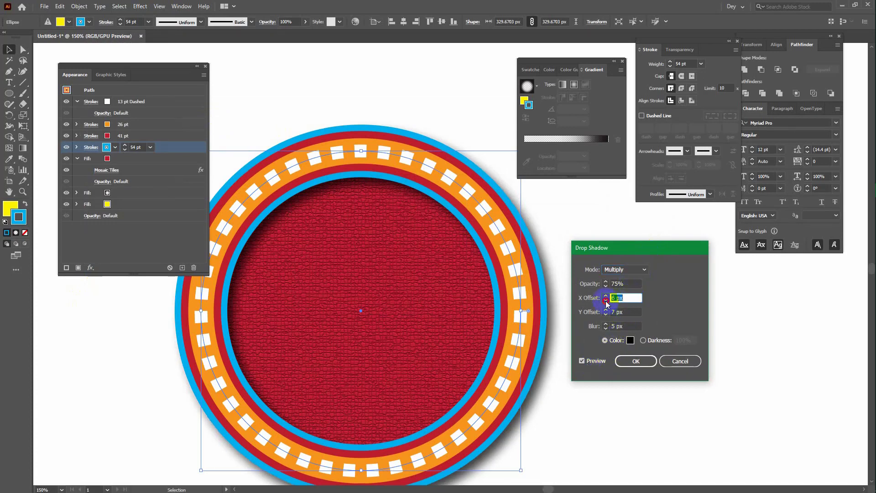
pyautogui.click(605, 300)
pyautogui.click(605, 301)
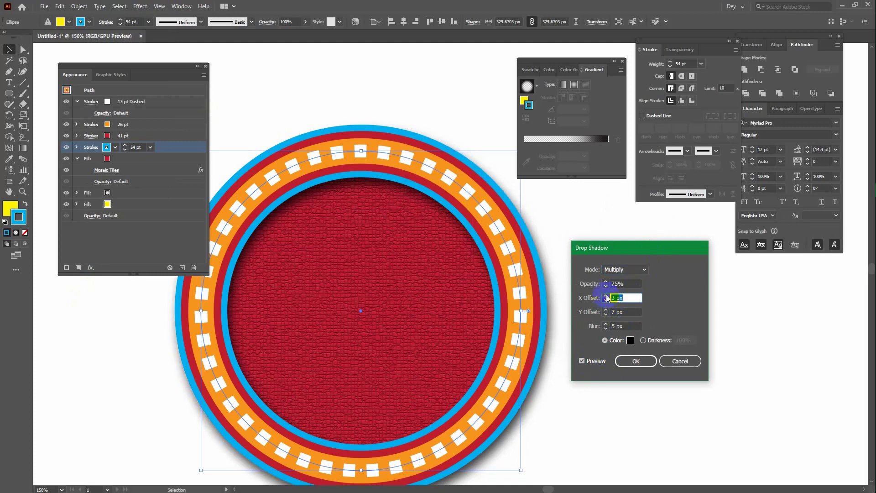
pyautogui.click(606, 301)
pyautogui.click(605, 288)
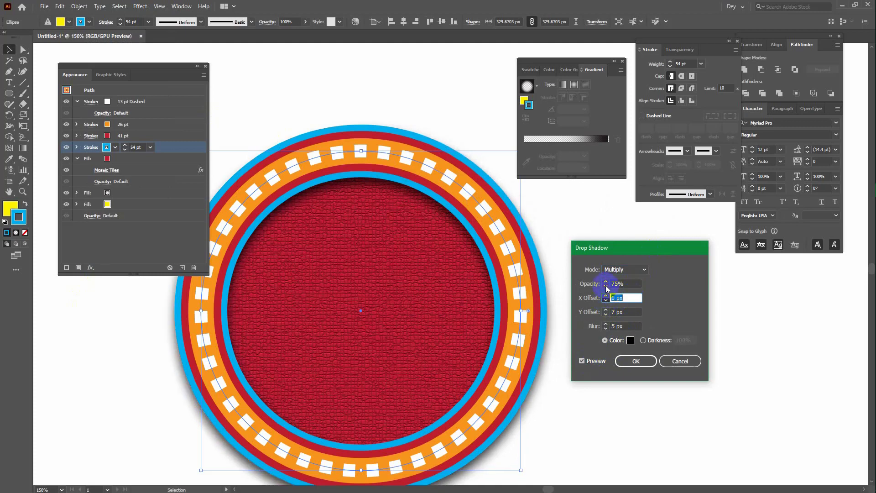
pyautogui.click(606, 287)
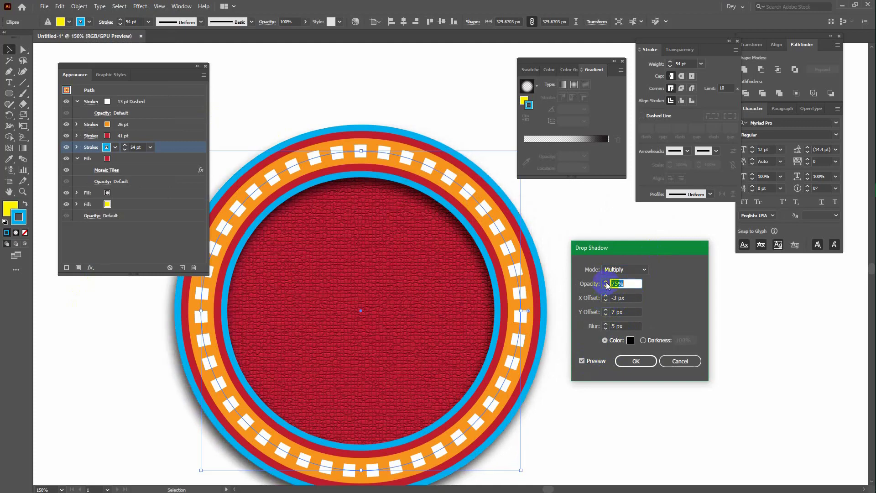
pyautogui.click(605, 288)
pyautogui.click(606, 287)
pyautogui.click(606, 287)
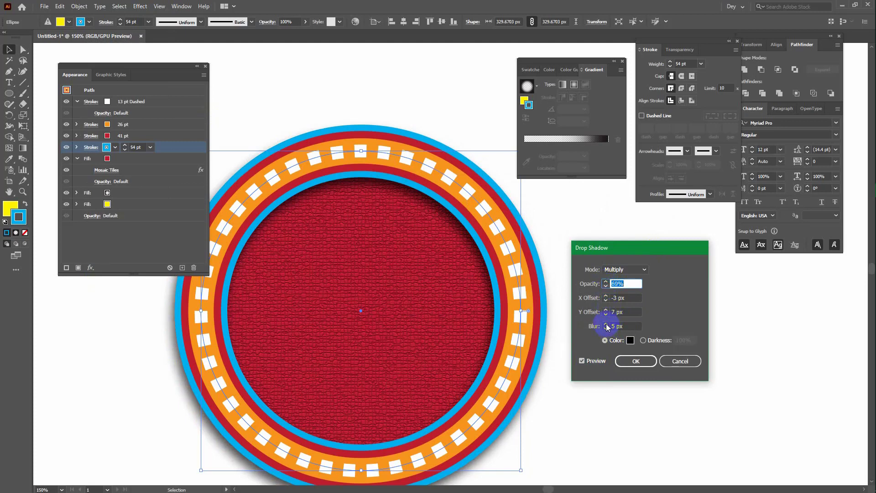
pyautogui.click(606, 325)
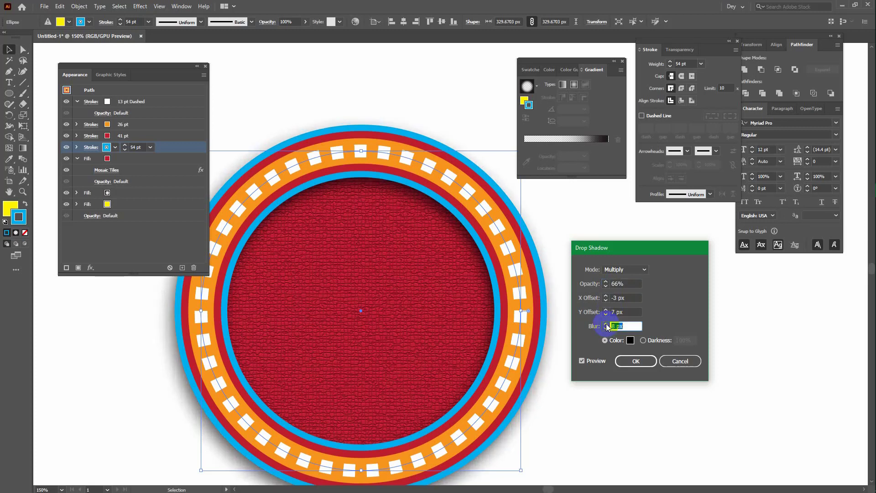
pyautogui.click(636, 360)
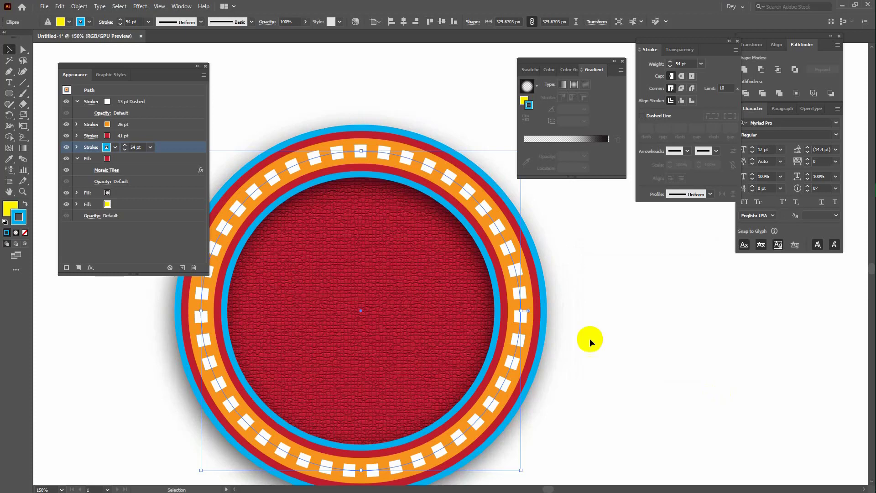
pyautogui.click(90, 267)
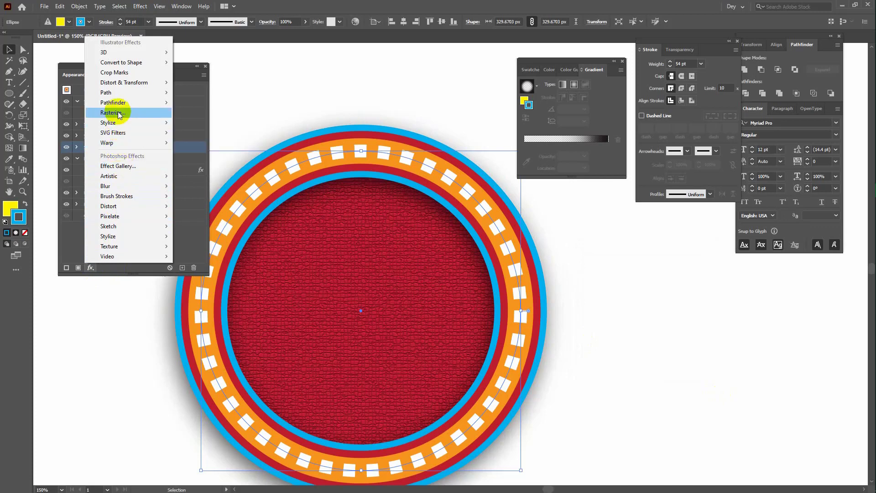
pyautogui.moveTo(113, 133)
pyautogui.click(396, 86)
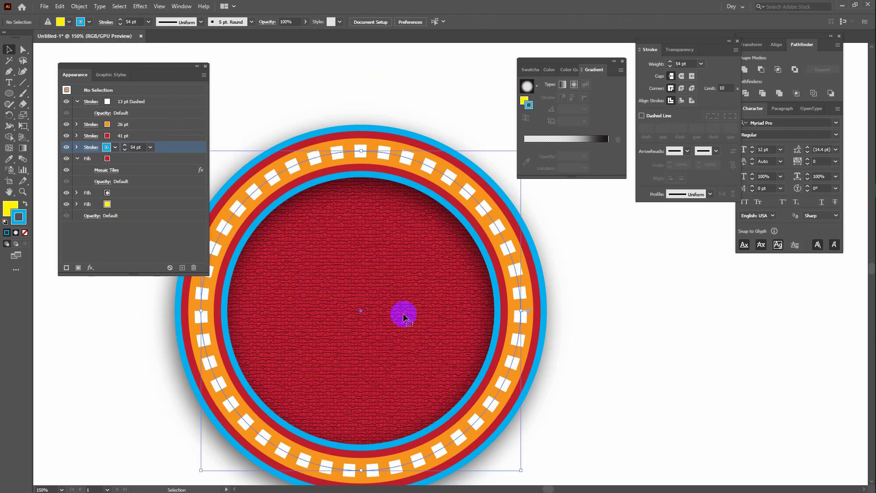
# - Zoom out and move the textured badge to the left of the page
pyautogui.hotkey('ctrl', '1')
pyautogui.hotkey('ctrl', '-')
pyautogui.moveTo(468, 256); pyautogui.dragTo(187, 343)
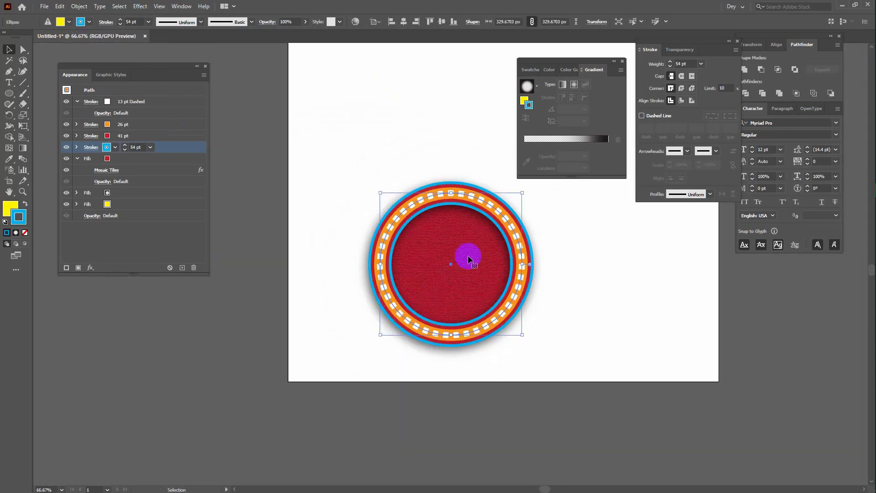
pyautogui.moveTo(390, 326); pyautogui.dragTo(318, 348)
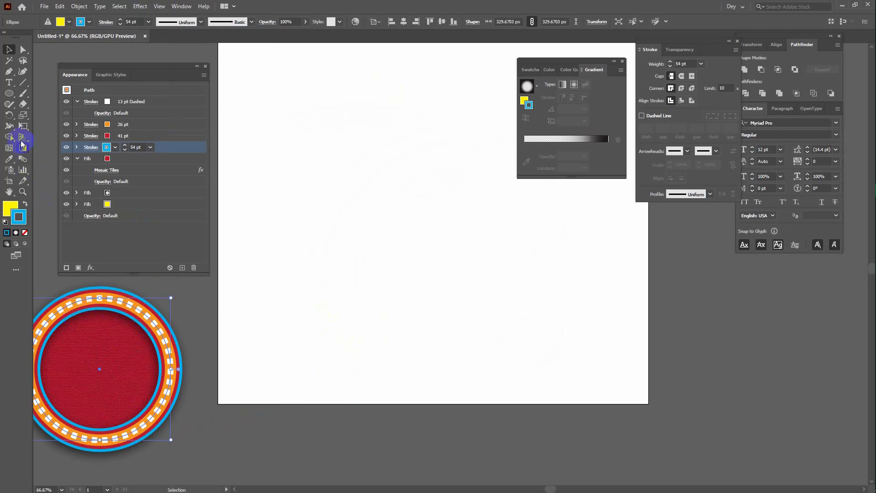
# - Draw a large five-point star near the page centre
pyautogui.click(10, 98)
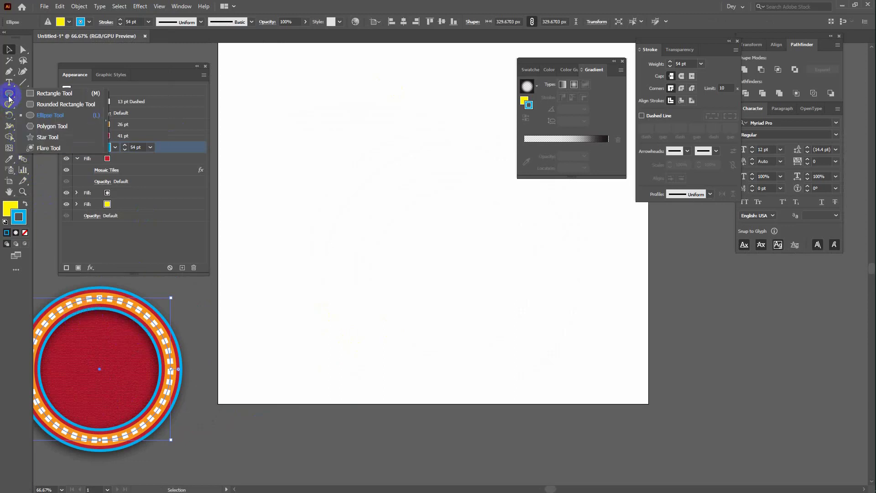
pyautogui.click(37, 114)
pyautogui.click(9, 93)
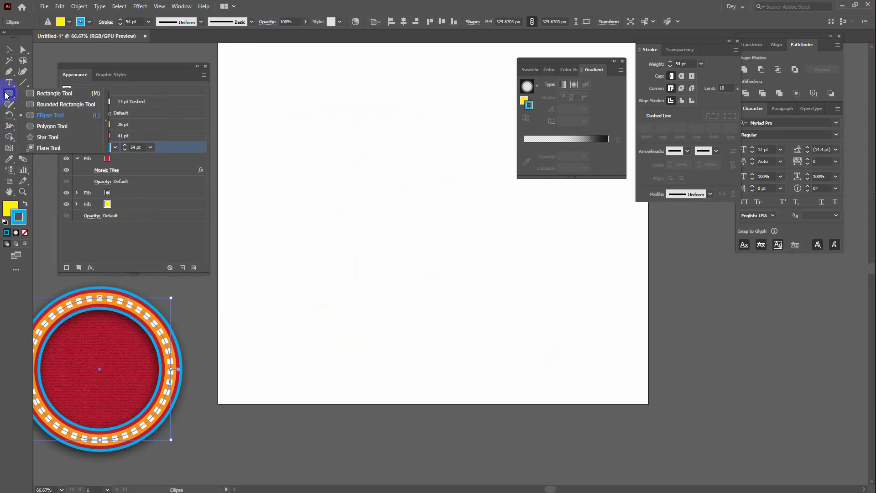
pyautogui.click(47, 137)
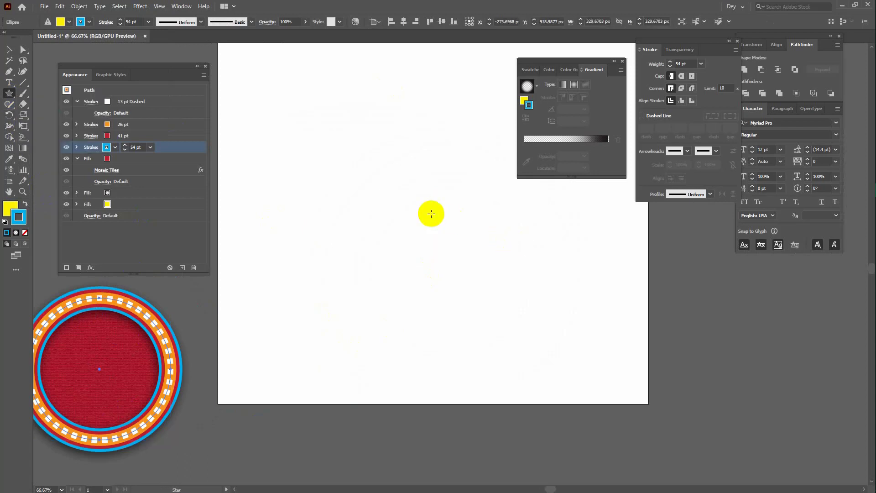
pyautogui.moveTo(423, 209); pyautogui.dragTo(524, 319)
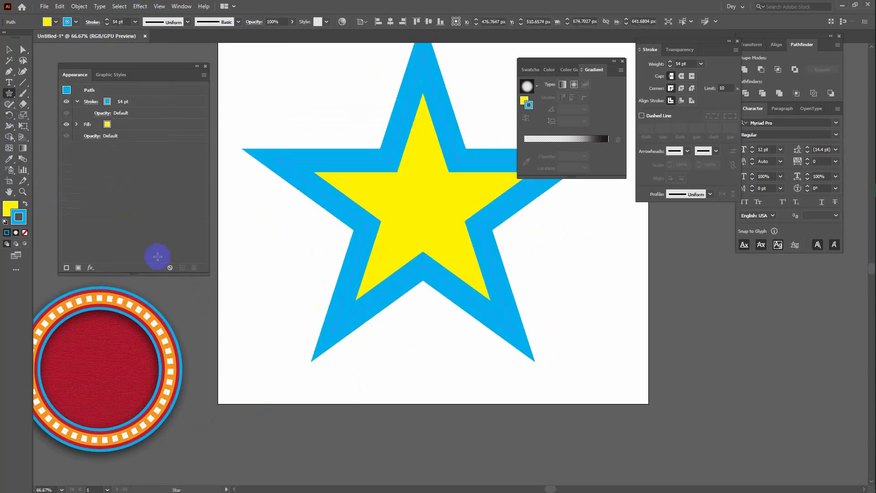
# - Make the star a plain 00AEEF cyan fill with no outline
pyautogui.click(25, 204)
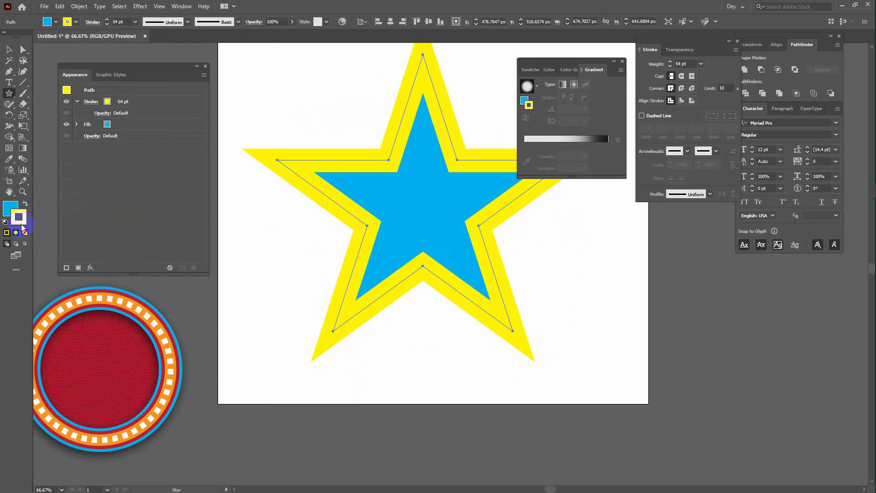
pyautogui.click(25, 233)
pyautogui.click(9, 209)
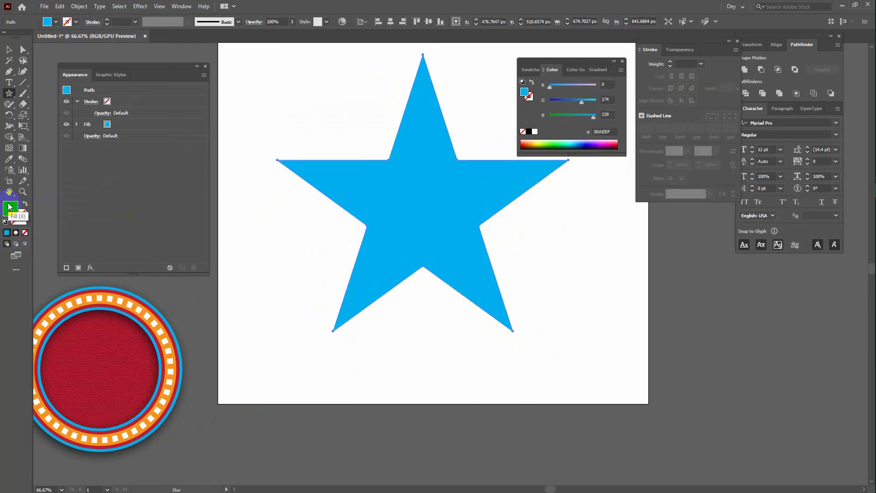
pyautogui.click(140, 126)
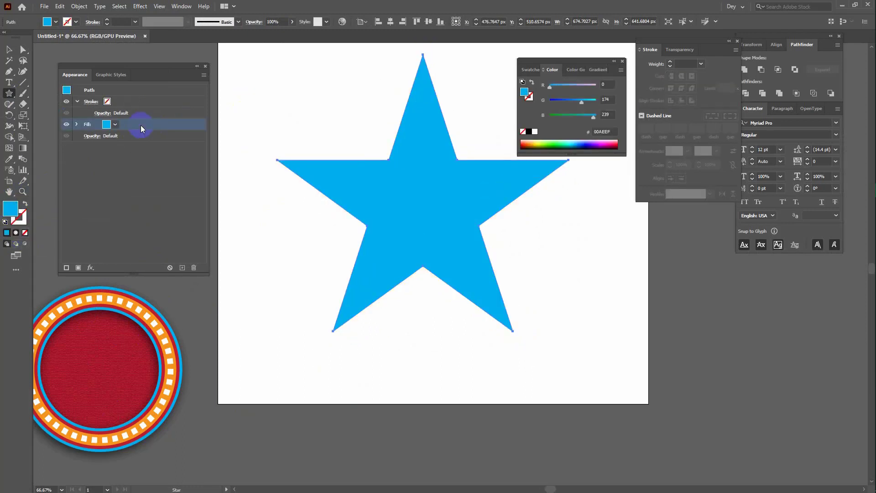
# - Apply a Round Corners effect with an 85 px radius to the cyan star
pyautogui.click(92, 267)
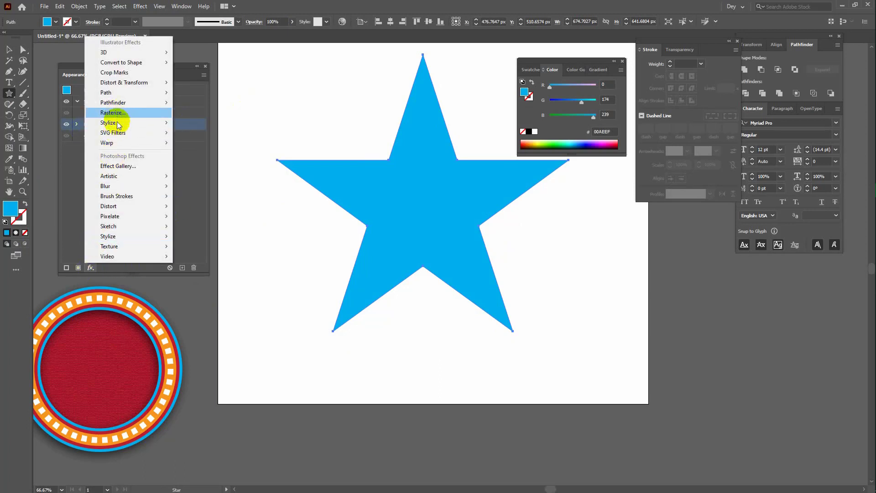
pyautogui.moveTo(108, 122)
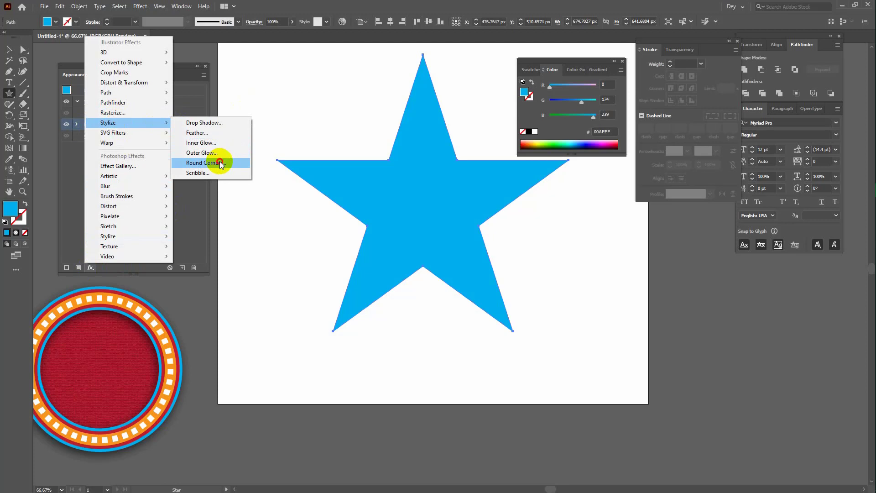
pyautogui.click(220, 163)
pyautogui.moveTo(426, 209); pyautogui.dragTo(593, 244)
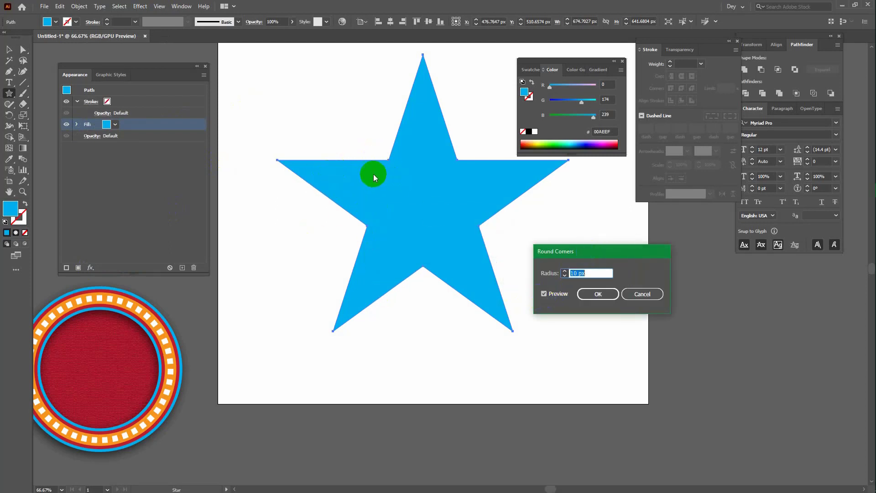
pyautogui.click(565, 272)
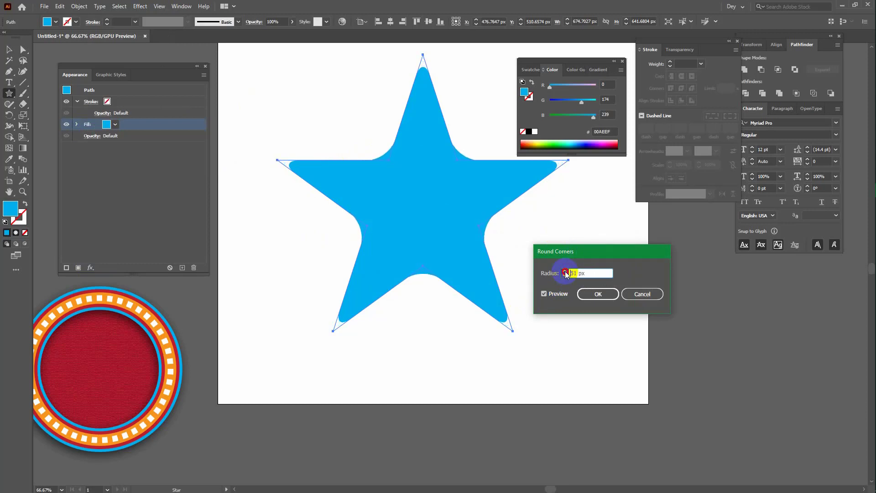
pyautogui.click(564, 271)
pyautogui.click(565, 272)
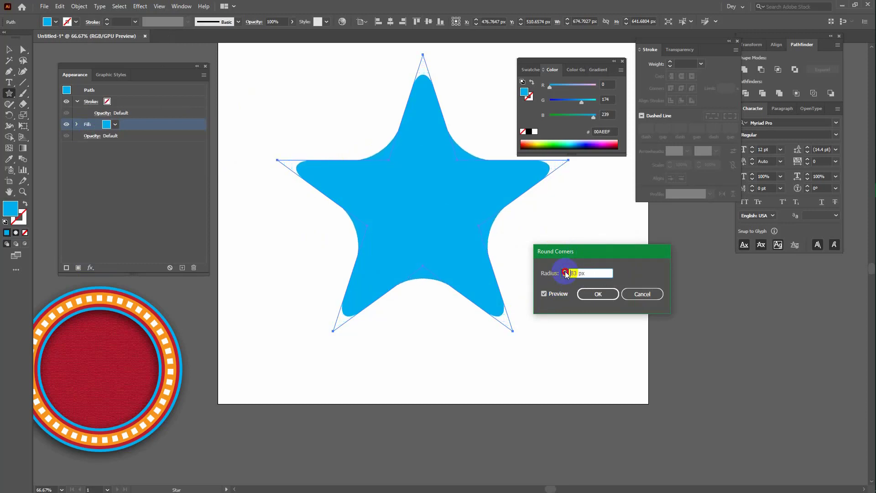
pyautogui.click(599, 296)
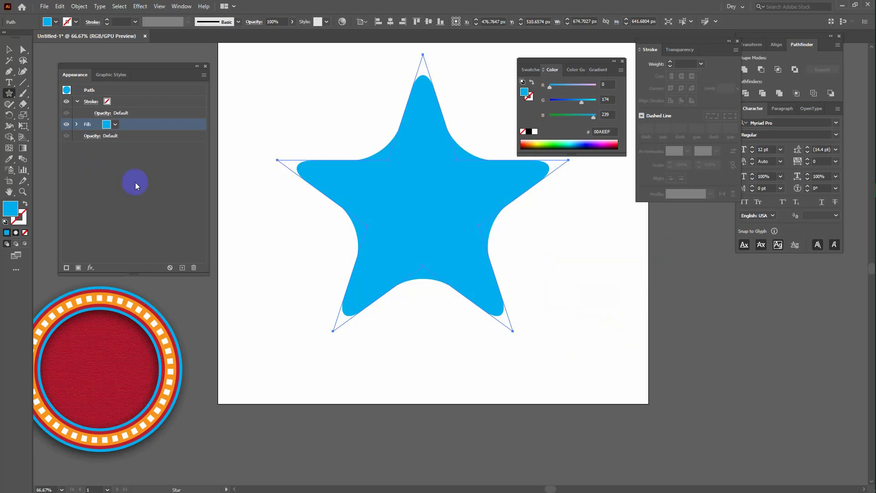
# - Add a Transform effect to the rounded star with 5 copies, each rotated 6°
pyautogui.click(91, 268)
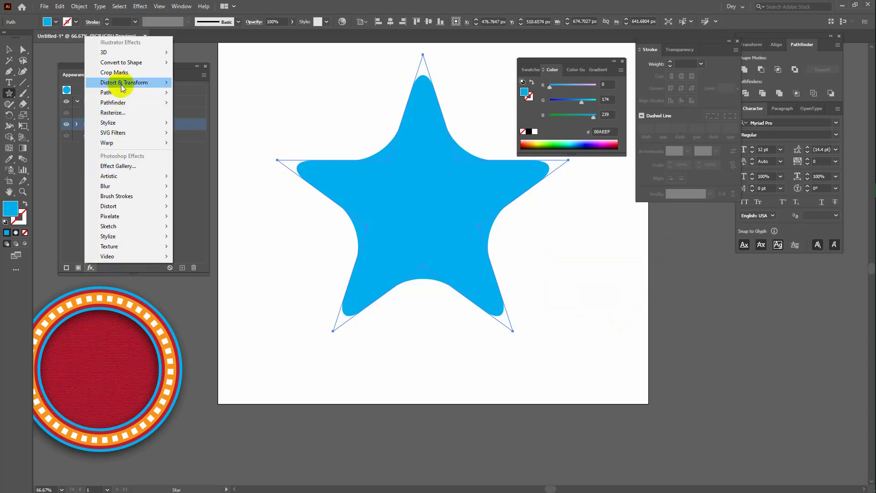
pyautogui.moveTo(124, 82)
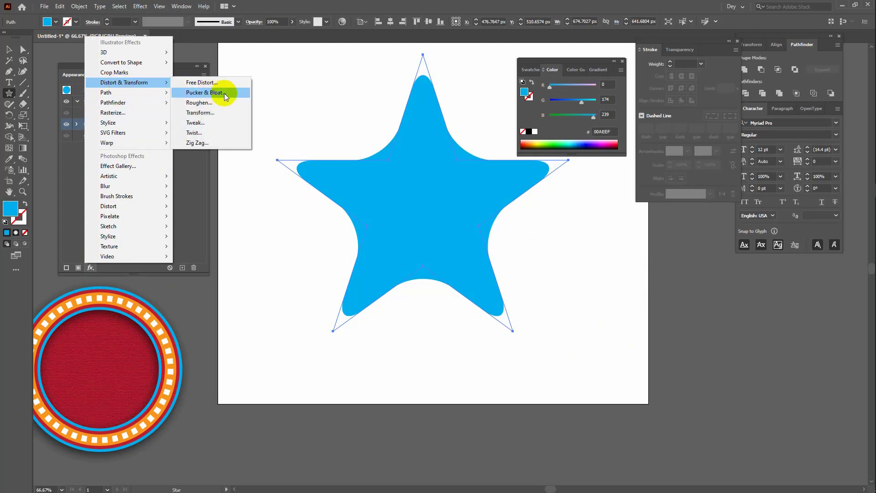
pyautogui.click(211, 114)
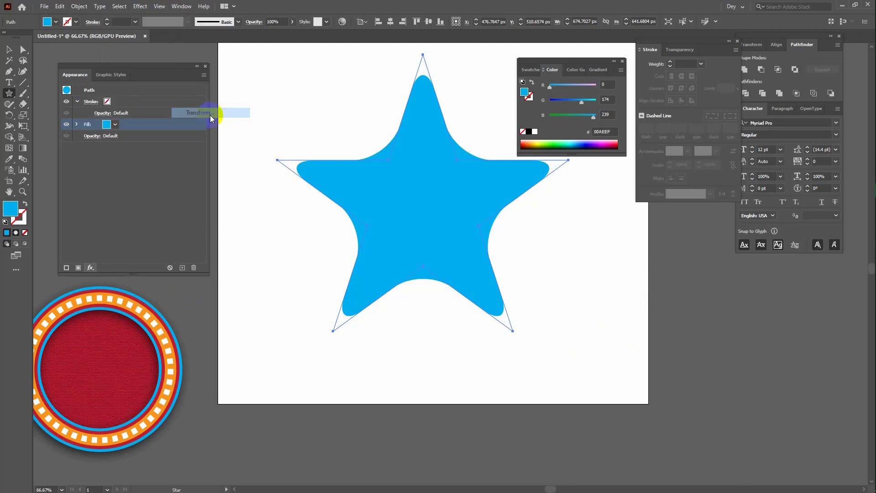
pyautogui.moveTo(381, 108); pyautogui.dragTo(675, 133)
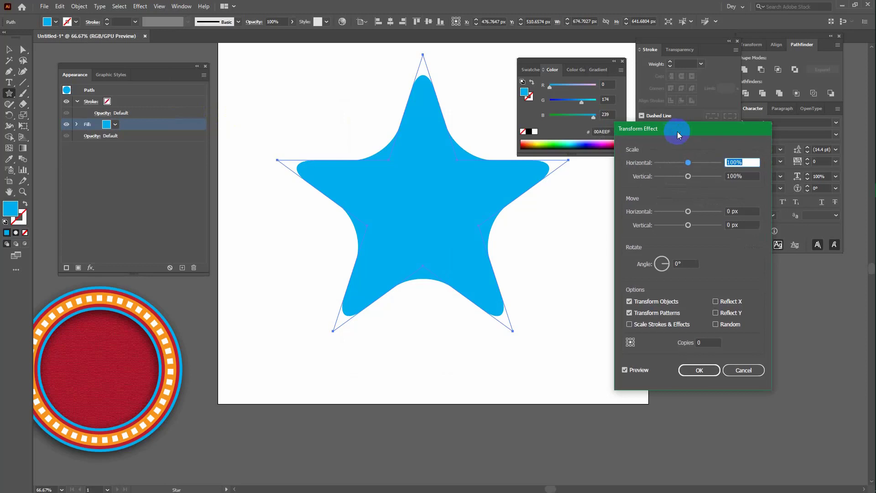
pyautogui.click(748, 370)
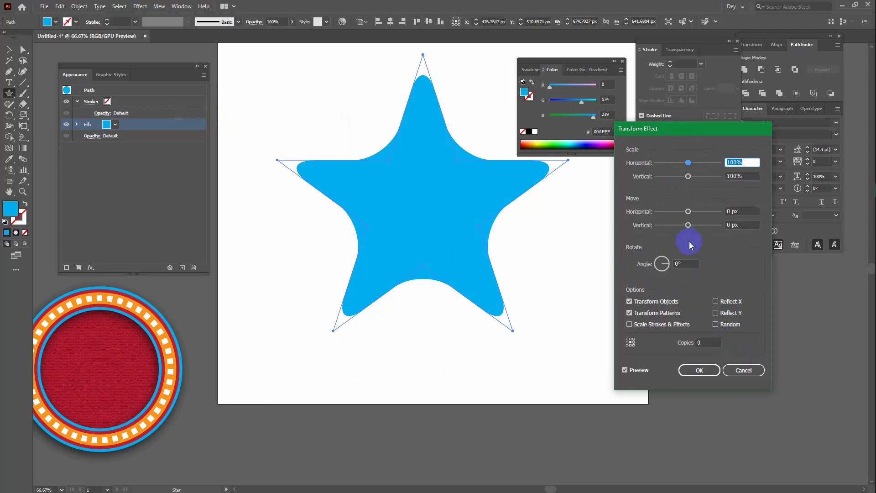
pyautogui.click(717, 341)
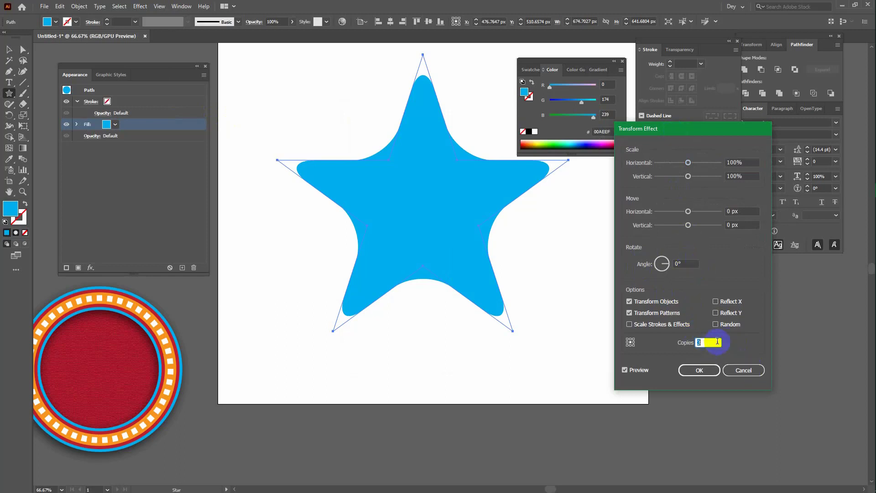
pyautogui.click(684, 263)
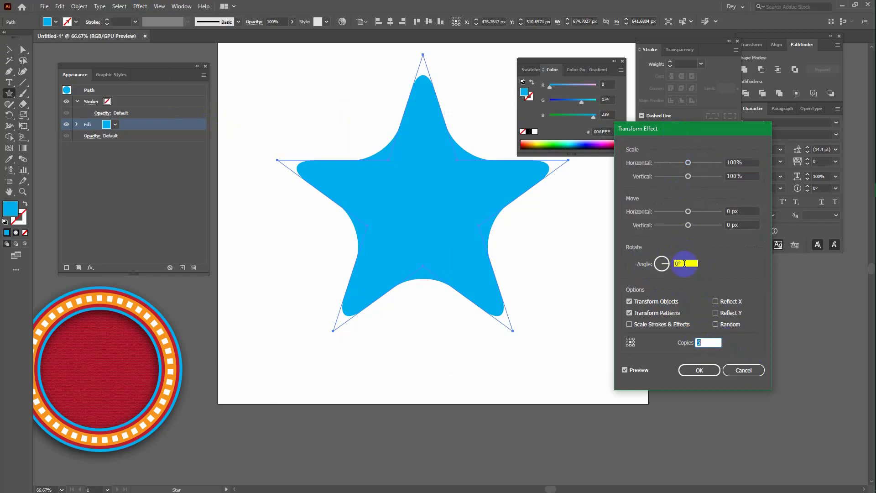
pyautogui.press('Up')
pyautogui.press('Up')
pyautogui.press('Up')
pyautogui.press('Up')
pyautogui.press('Up')
pyautogui.press('Up')
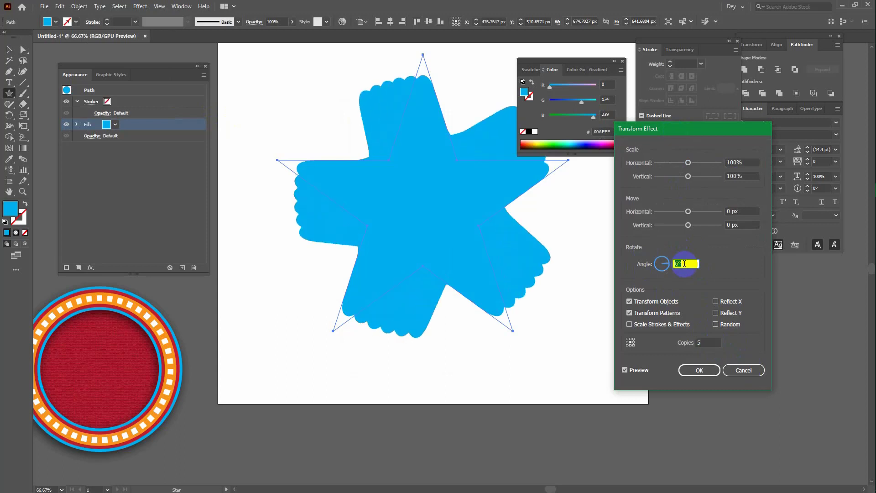
pyautogui.press('Up')
pyautogui.press('Up')
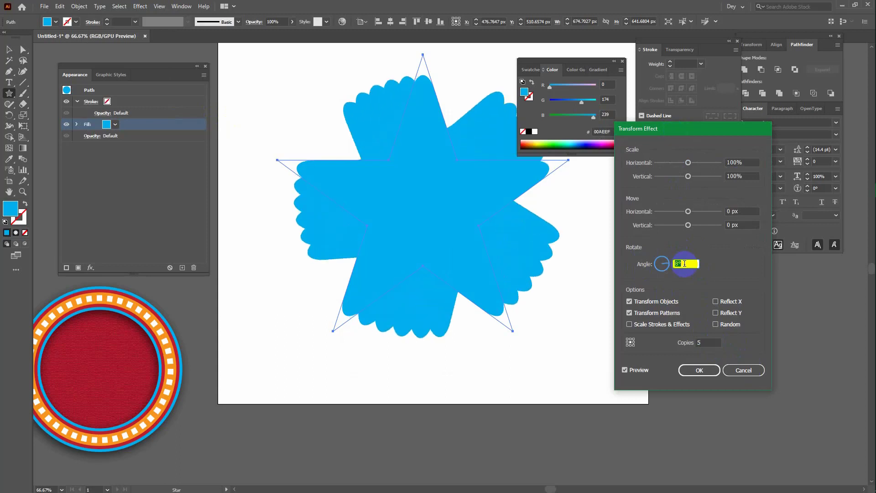
pyautogui.click(700, 371)
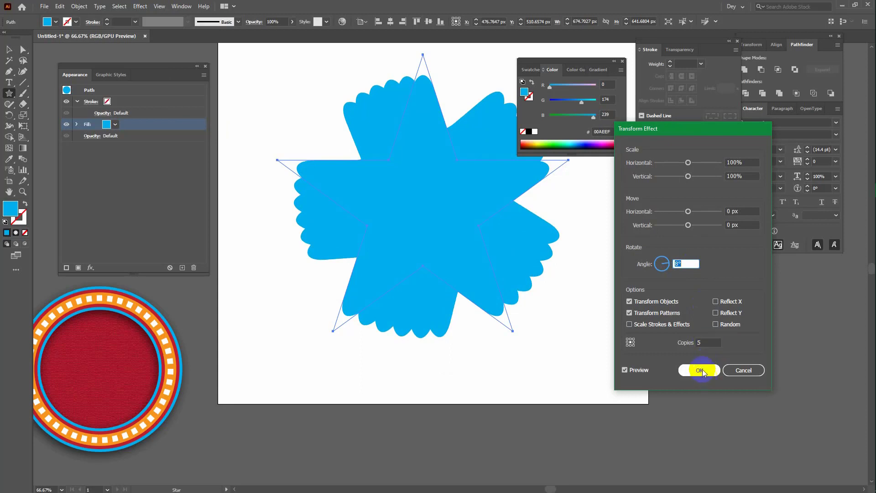
# - Nudge the fanned star slightly left and expand its appearance
pyautogui.click(11, 53)
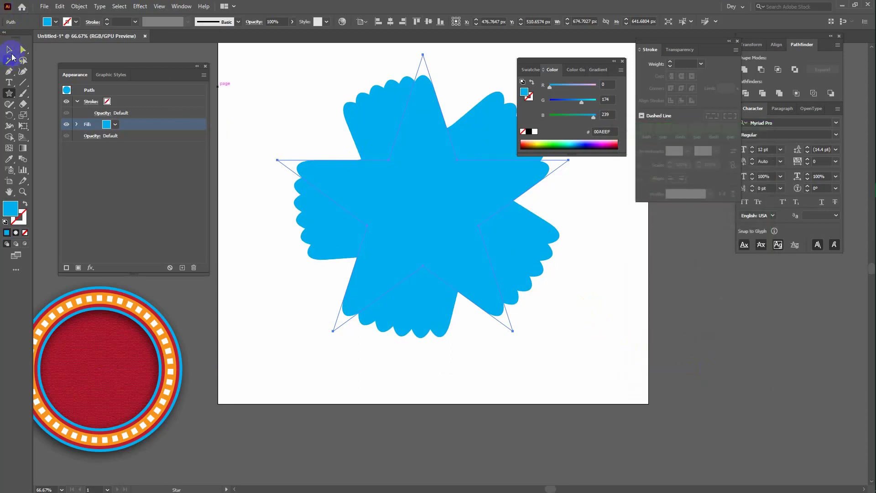
pyautogui.moveTo(414, 136); pyautogui.dragTo(402, 137)
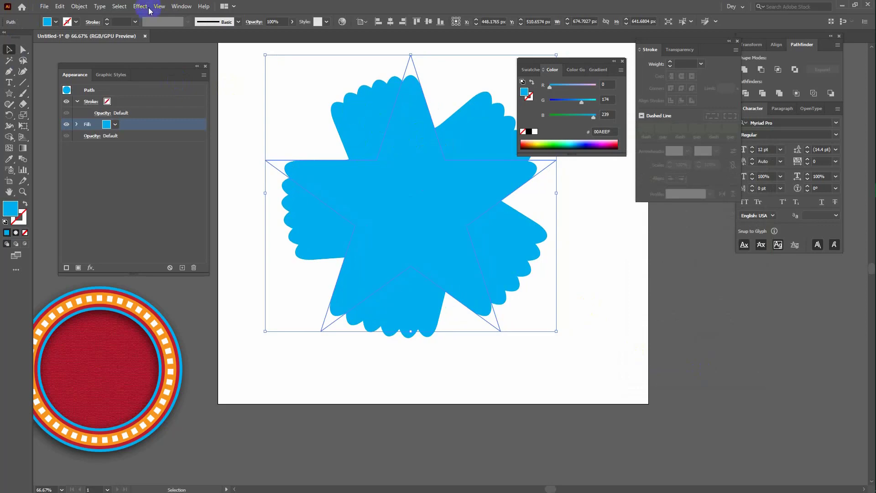
pyautogui.click(79, 6)
pyautogui.click(106, 123)
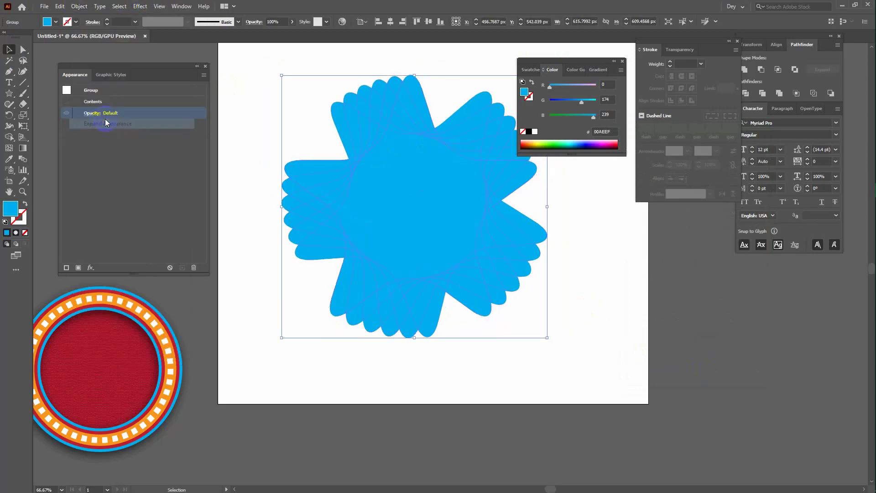
# - Expand the star group into plain paths and ungroup the separate star copies
pyautogui.click(79, 6)
pyautogui.click(99, 113)
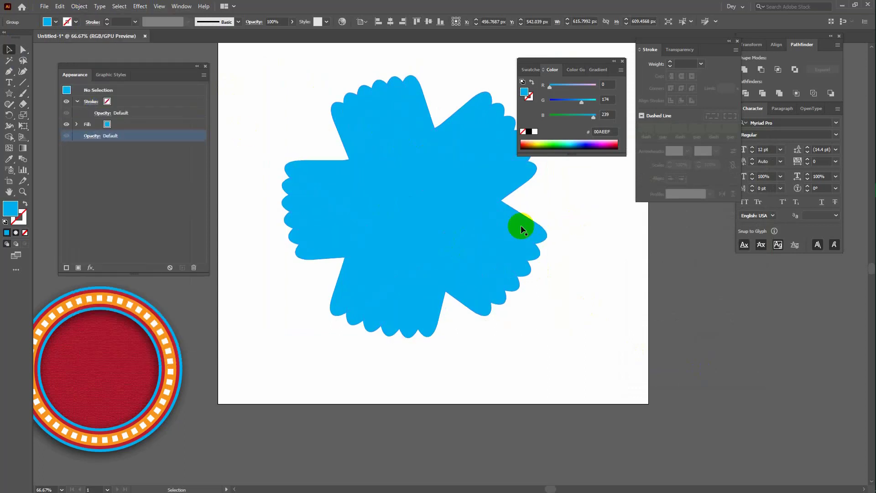
pyautogui.click(521, 226)
pyautogui.rightClick(521, 226)
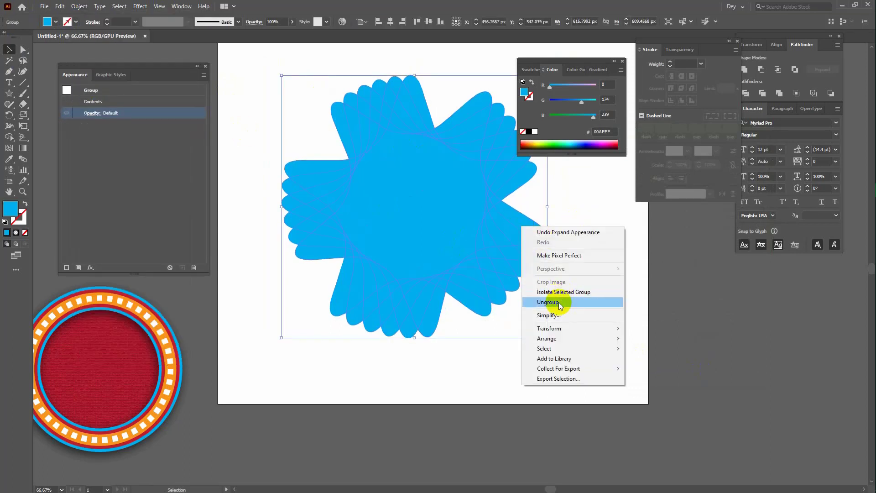
pyautogui.click(558, 302)
pyautogui.click(578, 245)
pyautogui.click(529, 233)
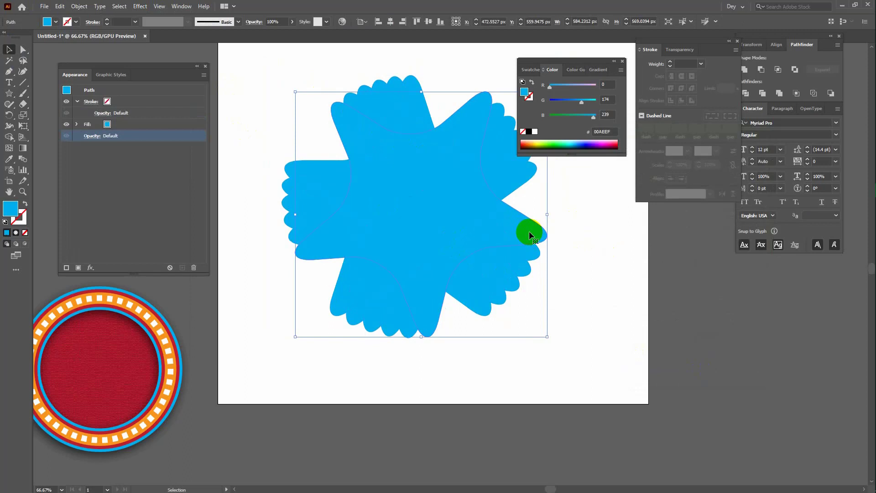
# - Fill three star copies dark blue, magenta and red from the Fill swatches
pyautogui.click(56, 22)
pyautogui.click(59, 37)
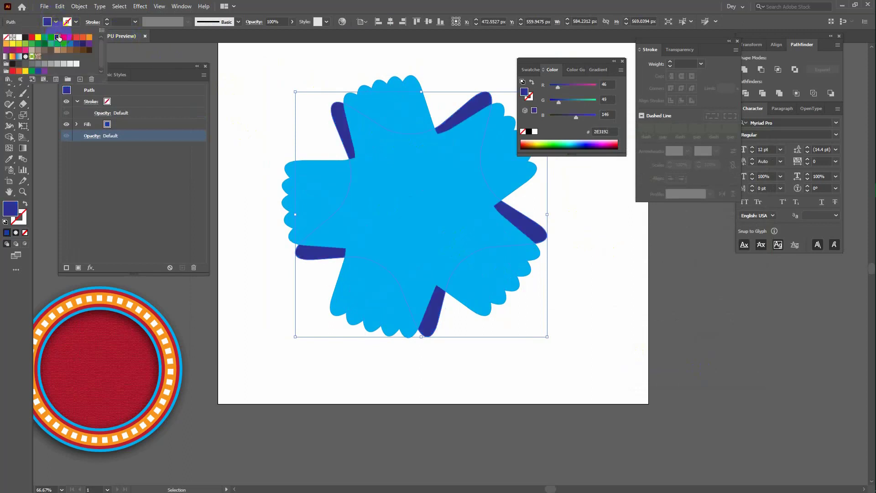
pyautogui.click(238, 108)
pyautogui.click(351, 100)
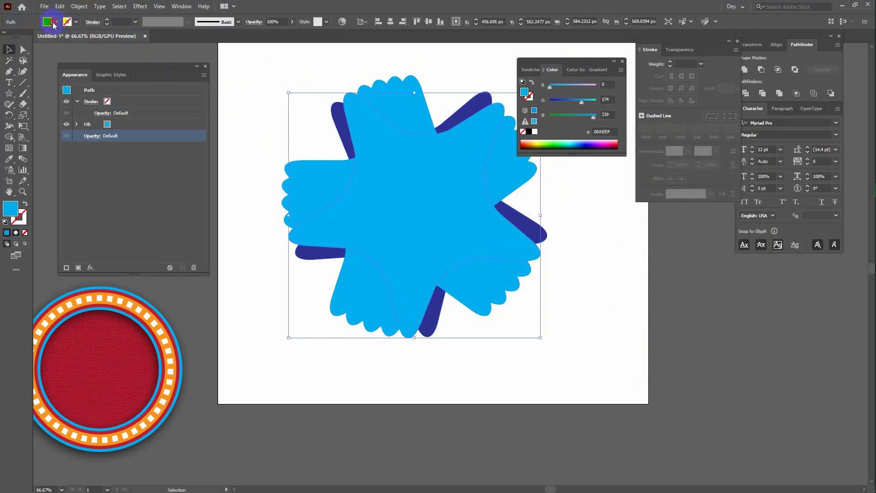
pyautogui.click(55, 21)
pyautogui.click(64, 39)
pyautogui.click(276, 54)
pyautogui.click(360, 92)
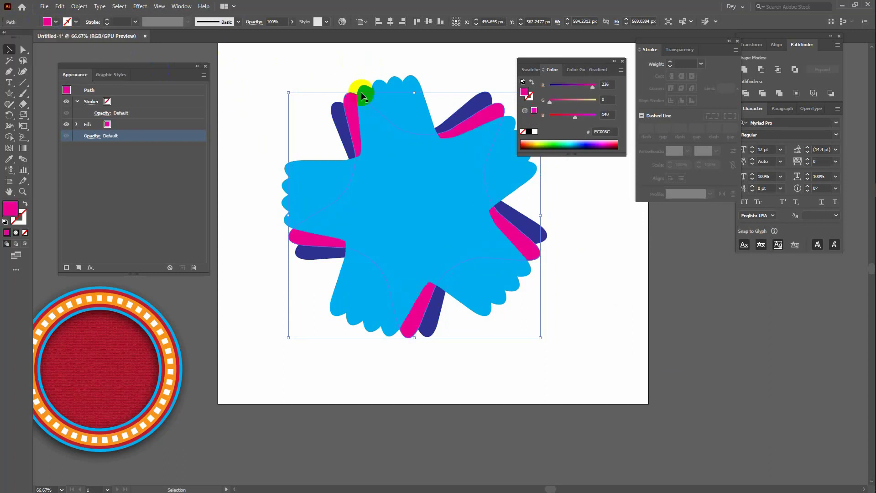
pyautogui.click(56, 22)
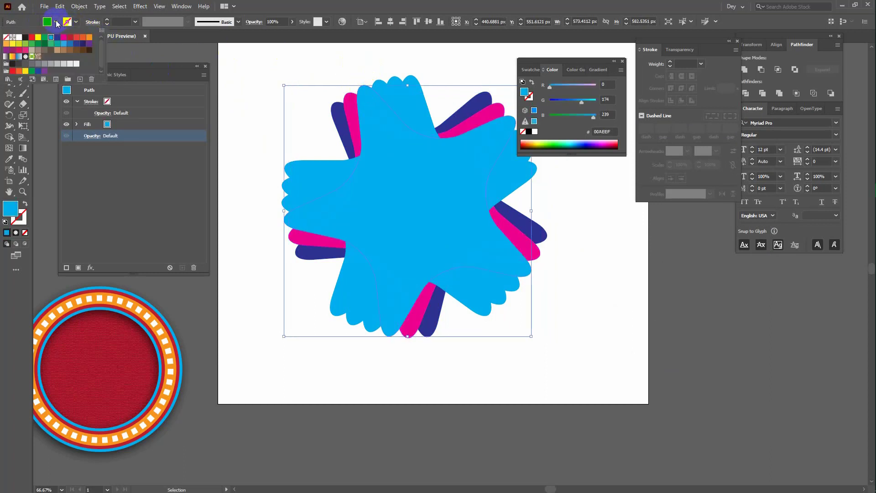
pyautogui.click(104, 40)
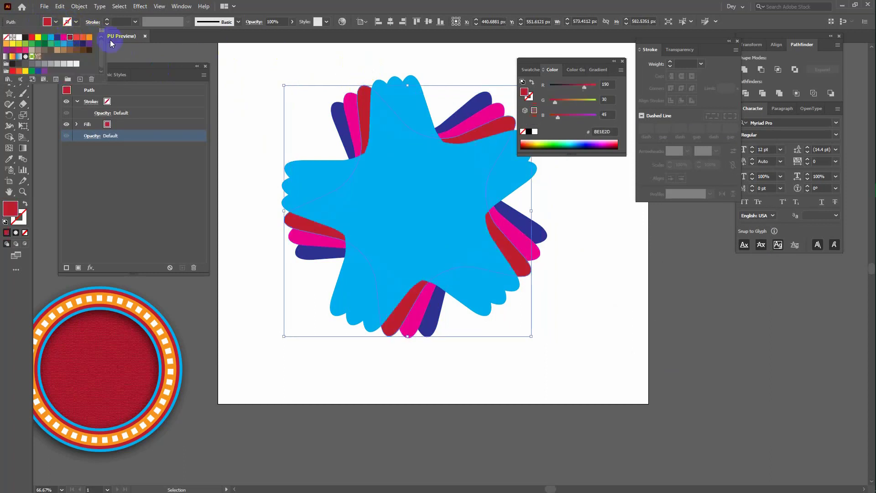
# - Fill the next copies orange and red, turn the front star yellow, then deselect
pyautogui.click(382, 81)
pyautogui.click(54, 23)
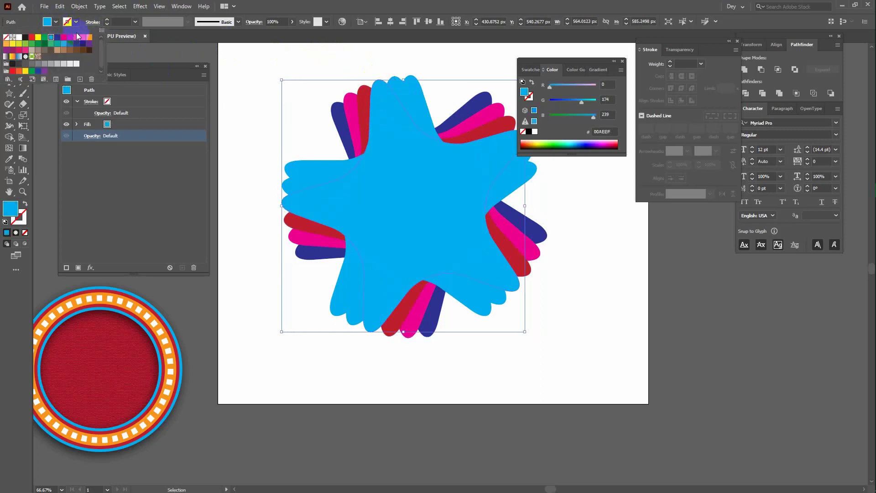
pyautogui.click(82, 38)
pyautogui.click(399, 82)
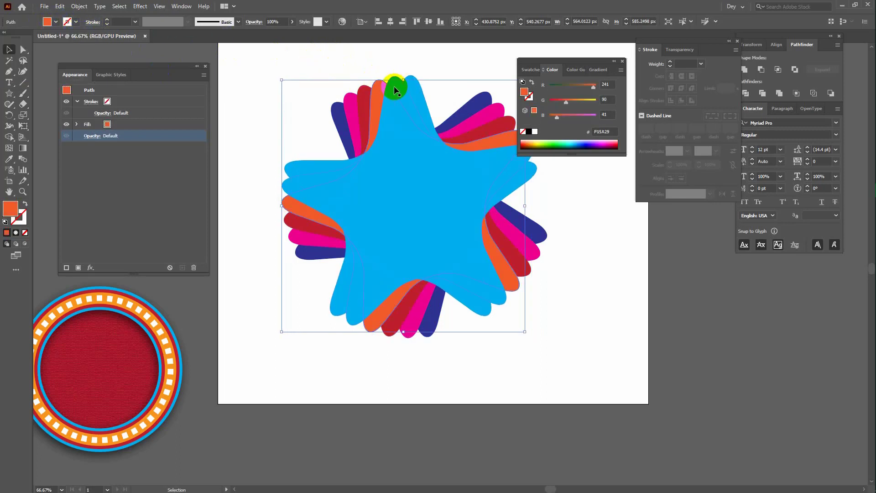
pyautogui.click(56, 22)
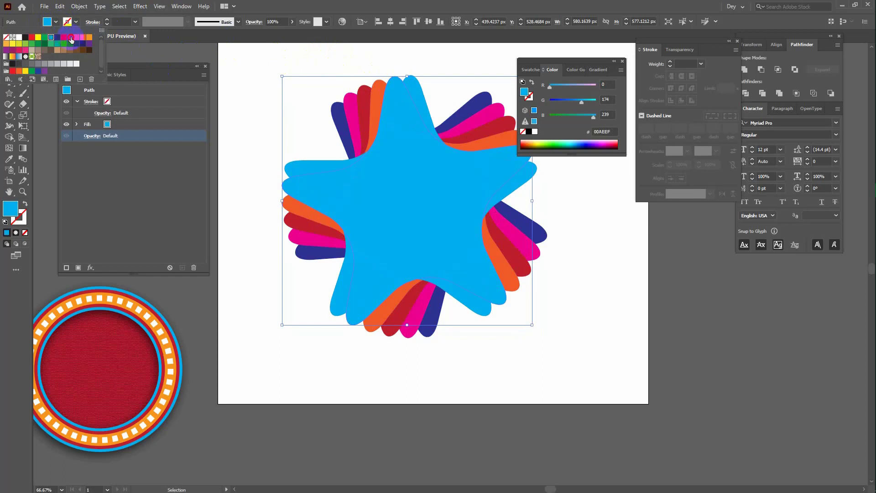
pyautogui.click(71, 38)
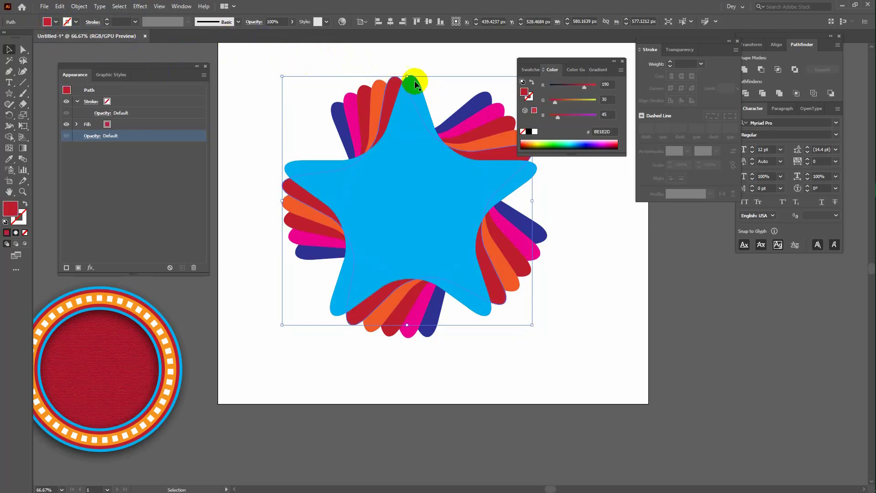
pyautogui.click(414, 80)
pyautogui.click(56, 22)
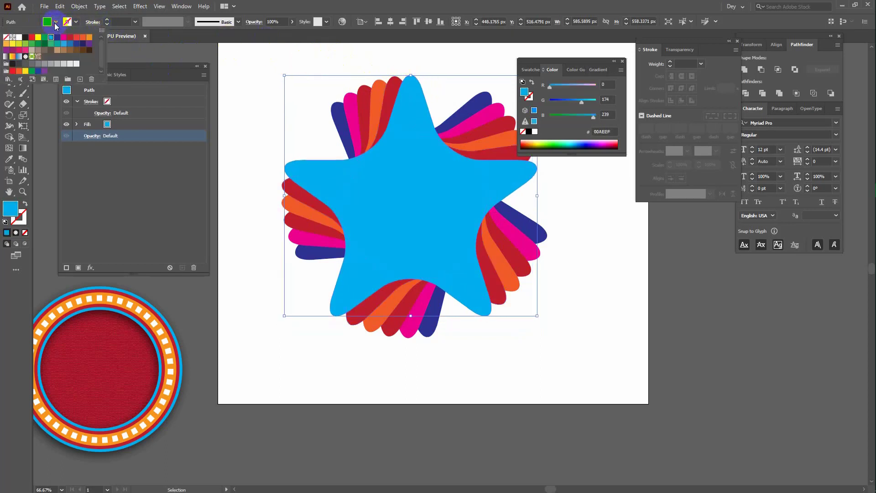
pyautogui.click(70, 38)
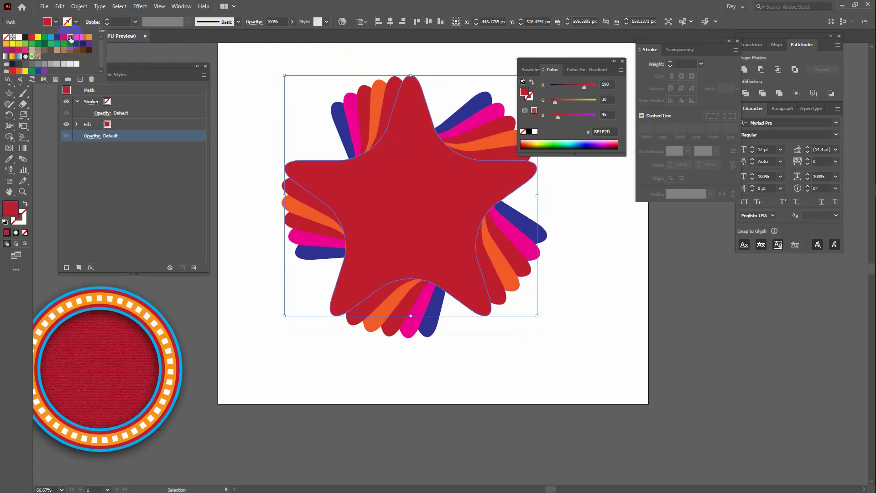
pyautogui.click(37, 37)
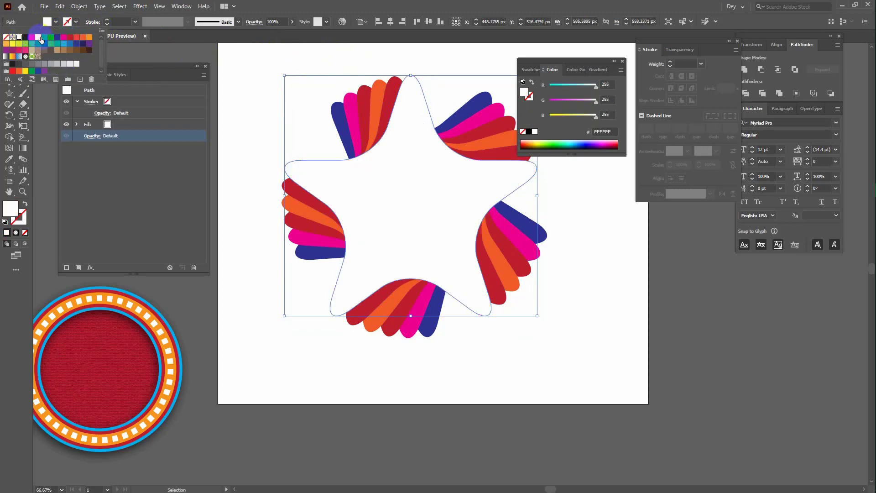
pyautogui.click(38, 37)
pyautogui.click(250, 84)
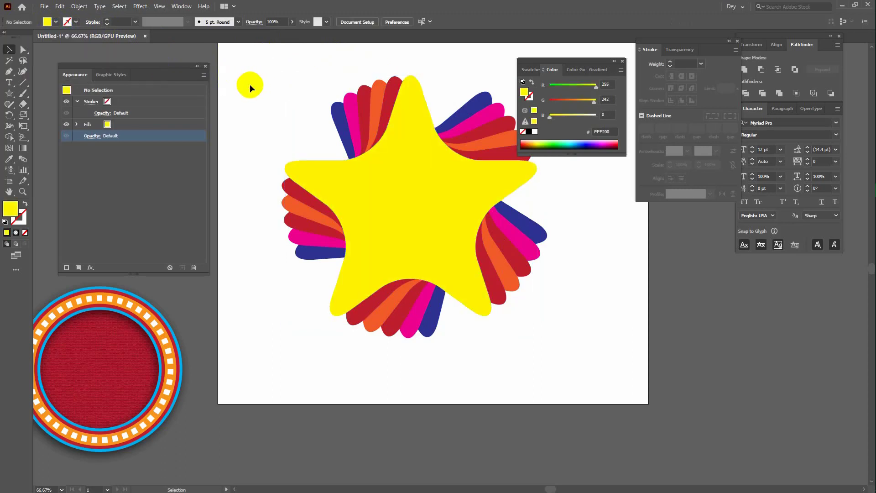
# - Move the star fan off the artboard's right edge and bring the empty artboard into view
pyautogui.moveTo(289, 86); pyautogui.dragTo(535, 315)
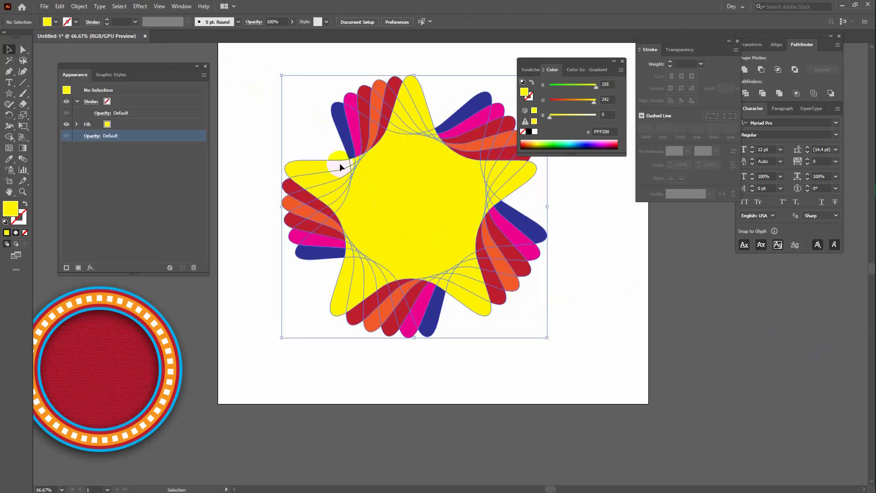
pyautogui.click(262, 56)
pyautogui.hotkey('ctrl', '-')
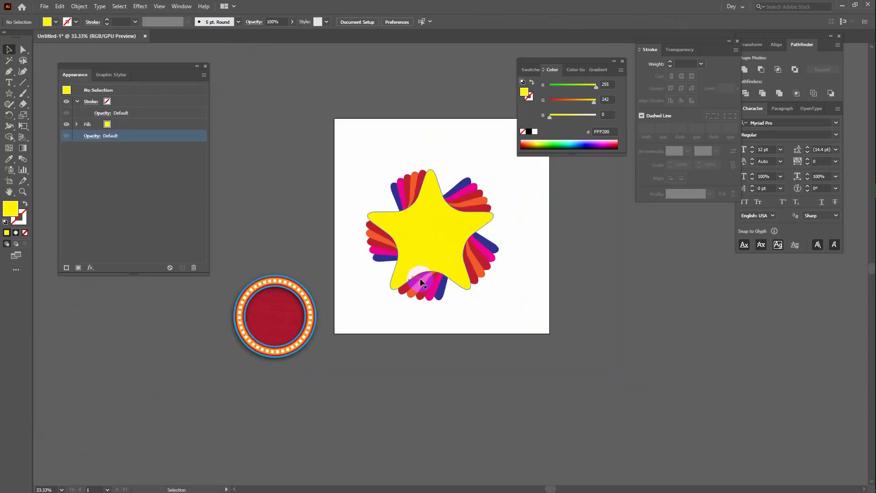
pyautogui.moveTo(434, 244); pyautogui.dragTo(673, 341)
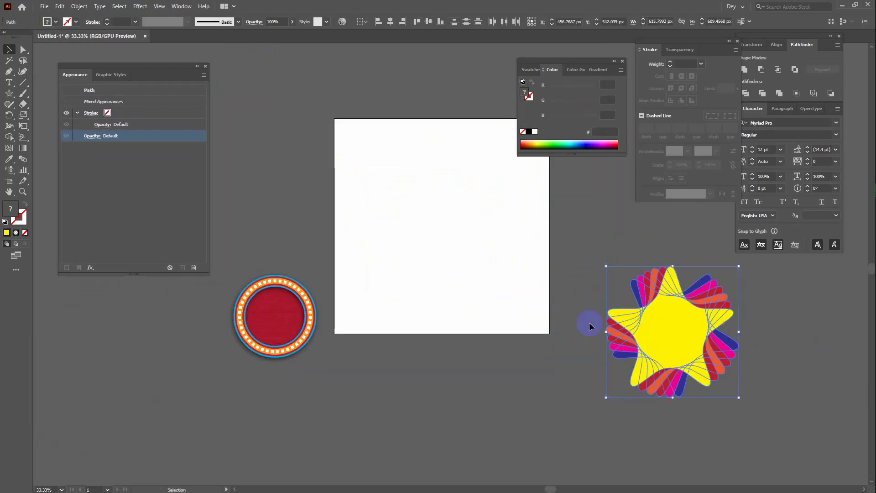
pyautogui.moveTo(511, 273); pyautogui.dragTo(410, 269)
pyautogui.hotkey('ctrl', '+')
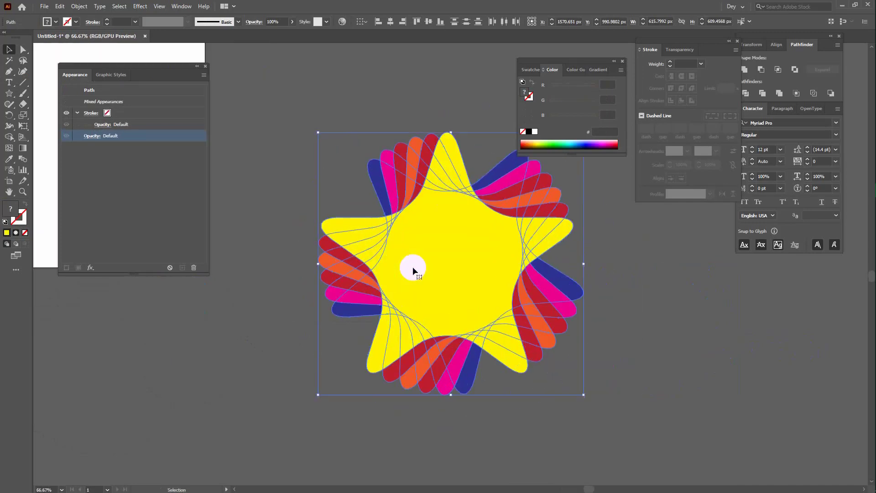
pyautogui.moveTo(357, 260)
pyautogui.mouseDown()
pyautogui.moveTo(573, 284)
pyautogui.moveTo(514, 336)
pyautogui.mouseUp()
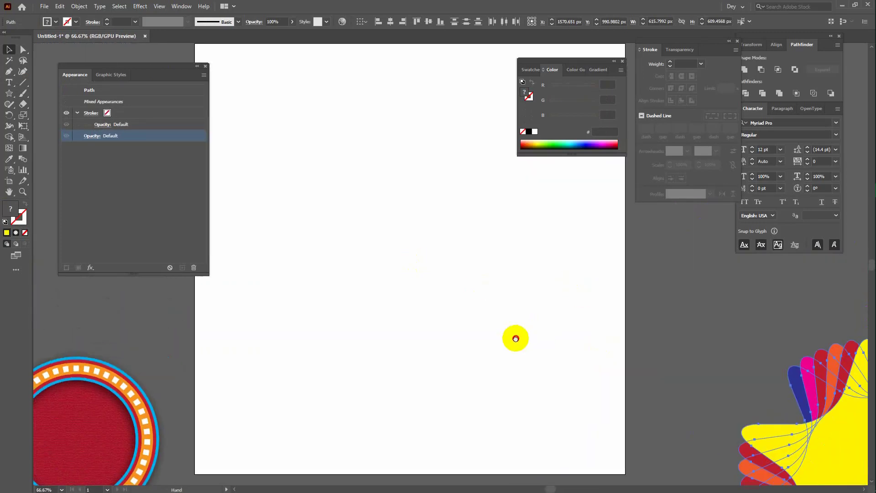
pyautogui.moveTo(8, 93); pyautogui.dragTo(38, 113)
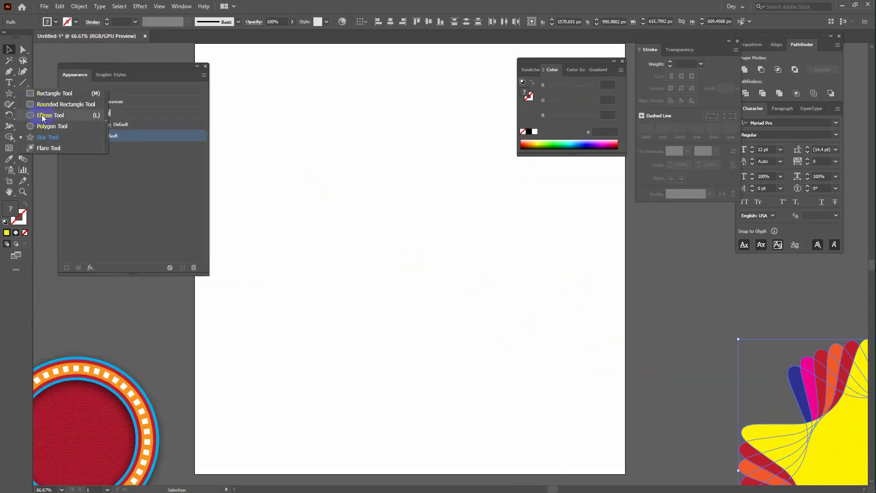
# - Draw a tall centred ellipse with no fill and a 30 pt yellow outline
pyautogui.moveTo(358, 117); pyautogui.dragTo(484, 349)
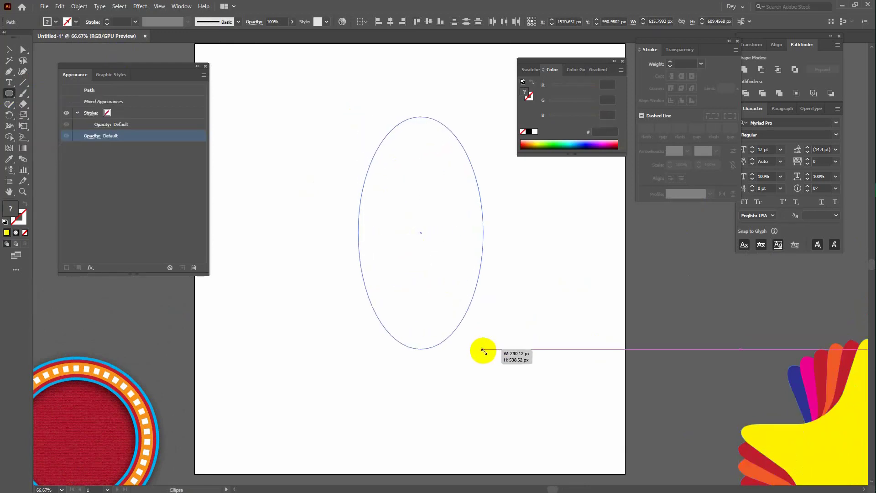
pyautogui.click(25, 204)
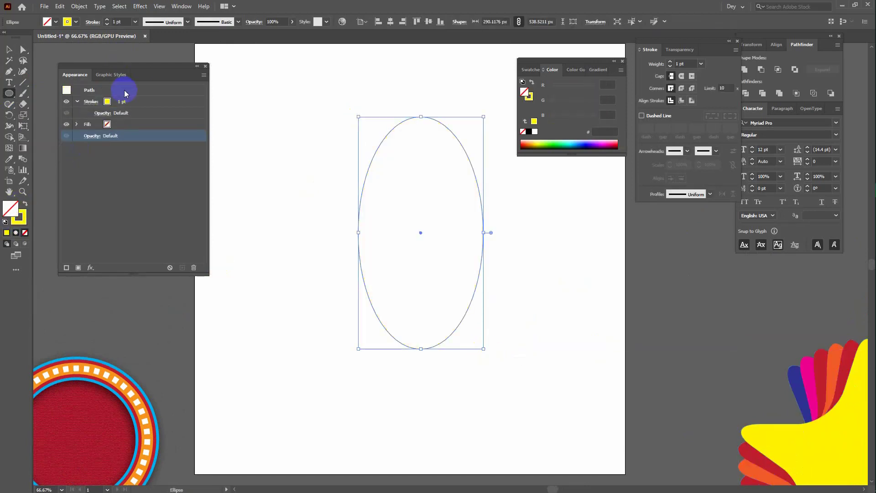
pyautogui.click(117, 103)
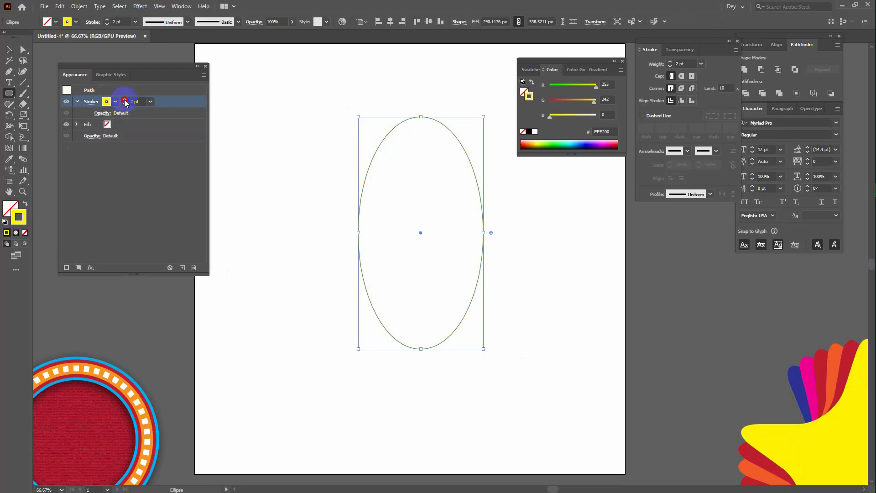
pyautogui.click(124, 100)
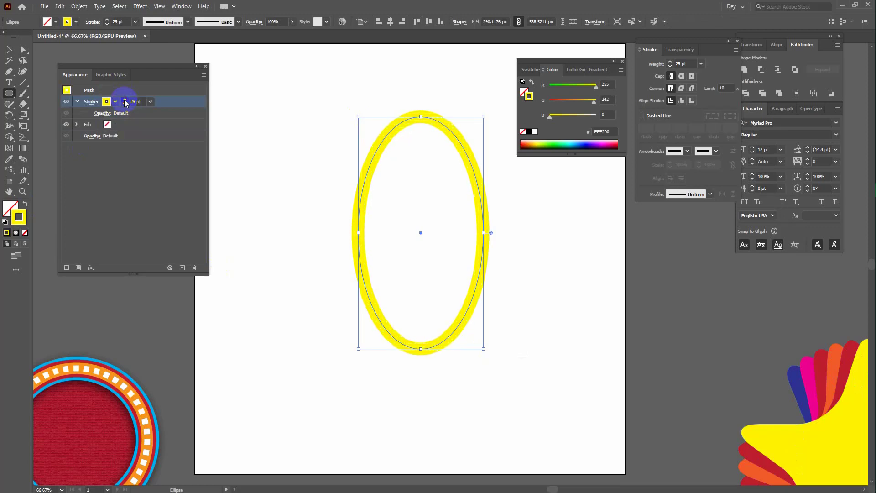
pyautogui.click(9, 48)
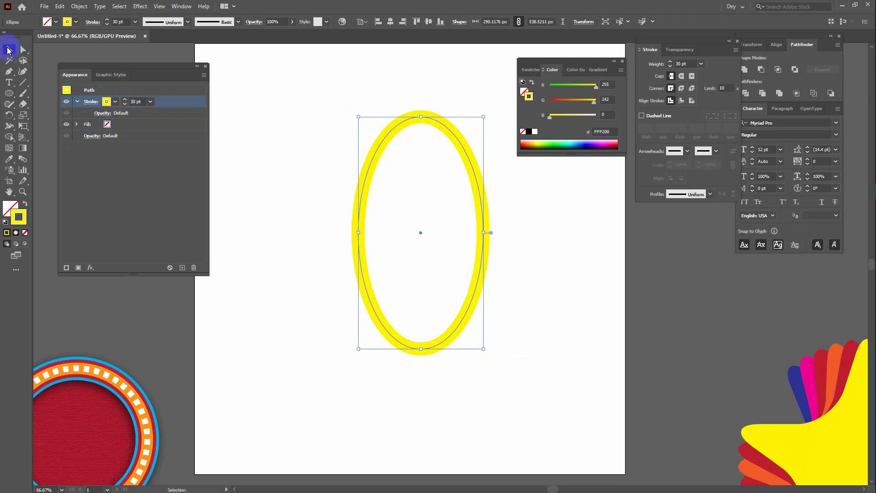
pyautogui.click(94, 270)
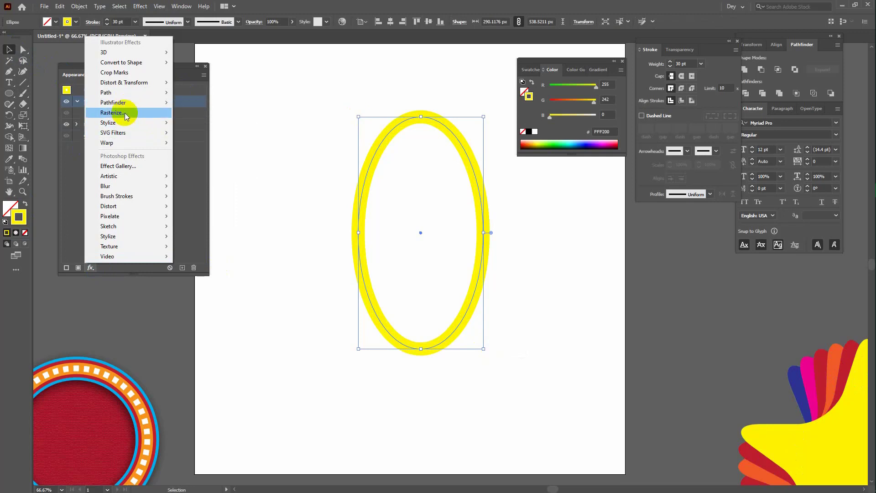
# - Add a Transform effect to the ellipse with a 60° angle and 2 copies
pyautogui.click(127, 84)
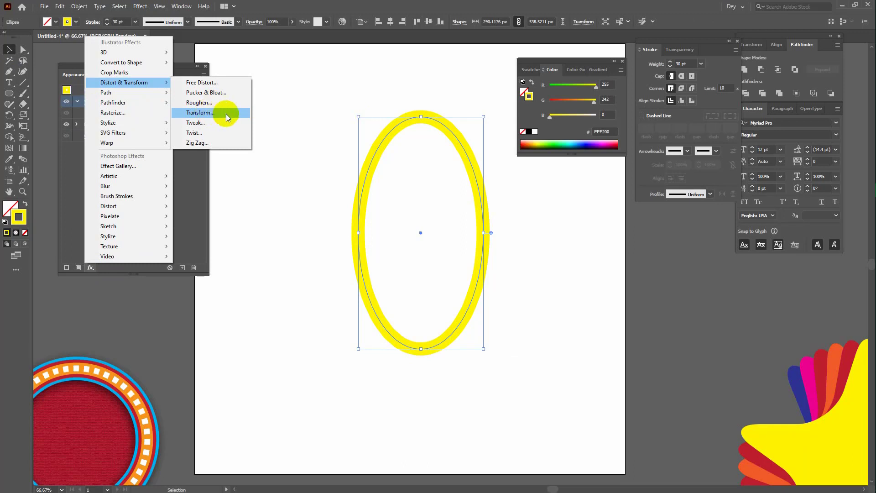
pyautogui.click(226, 113)
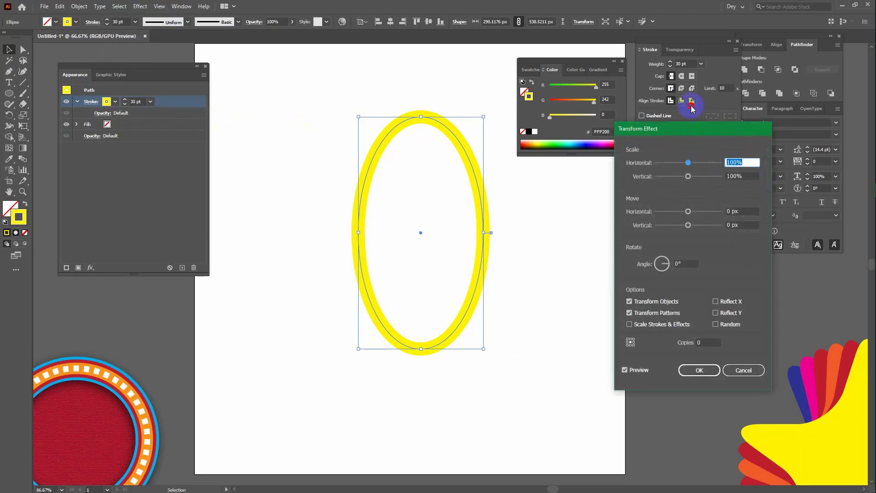
pyautogui.click(678, 220)
pyautogui.write('6')
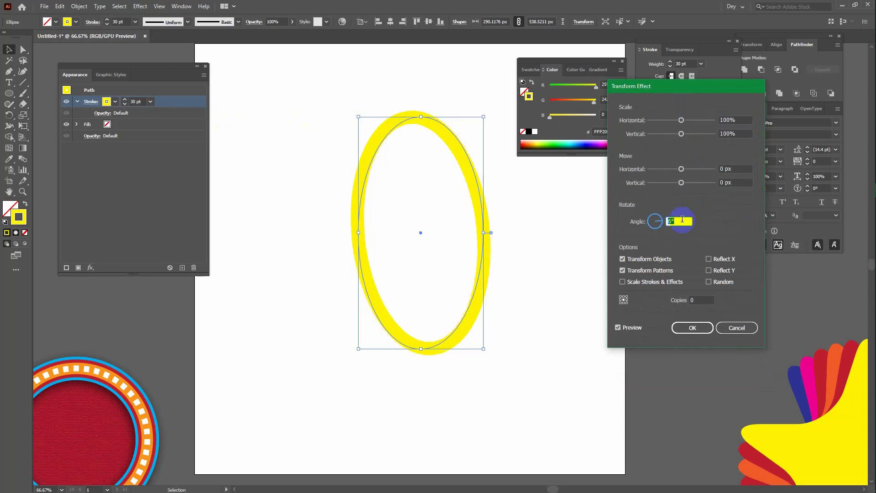
pyautogui.scroll(12, 682, 219)
pyautogui.scroll(10, 682, 219)
pyautogui.scroll(10, 682, 219)
pyautogui.scroll(11, 682, 220)
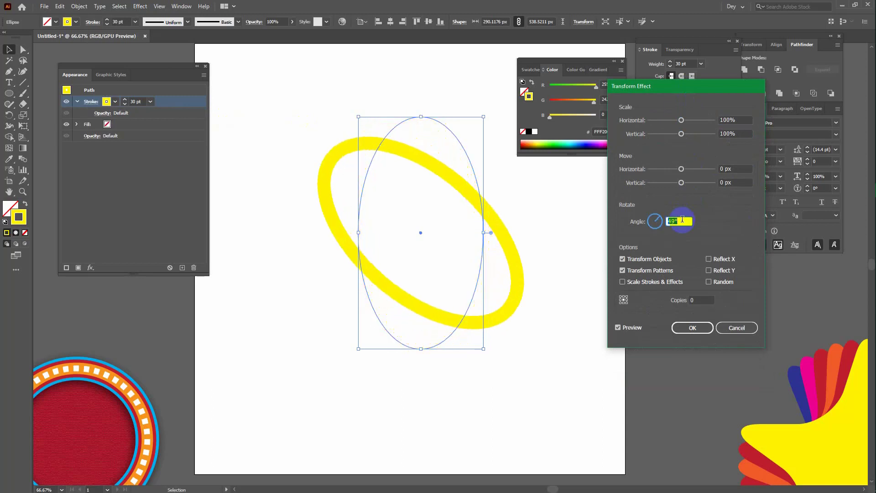
pyautogui.scroll(4, 681, 219)
pyautogui.scroll(2, 682, 220)
pyautogui.scroll(2, 682, 220)
pyautogui.scroll(2, 682, 219)
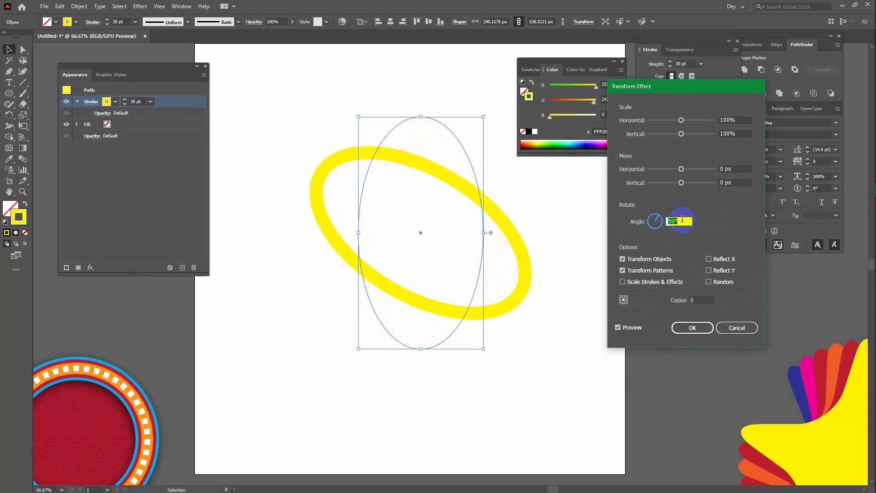
pyautogui.scroll(1, 682, 220)
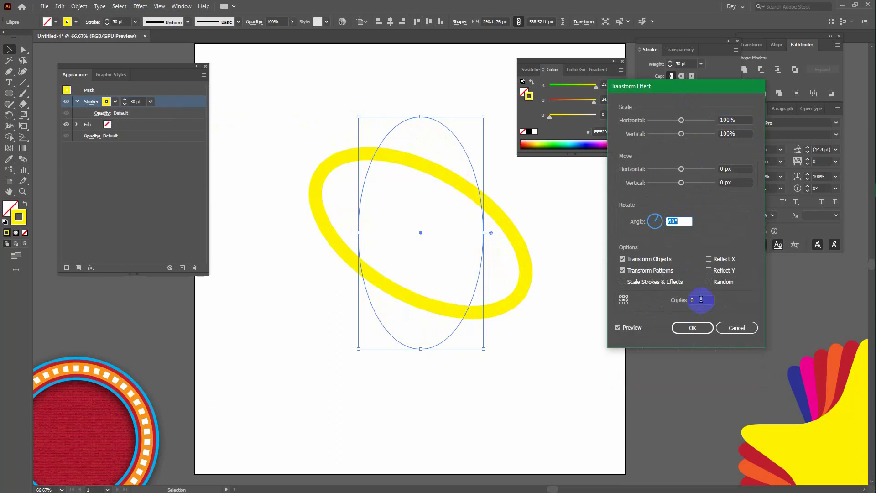
pyautogui.click(700, 299)
pyautogui.scroll(1, 701, 299)
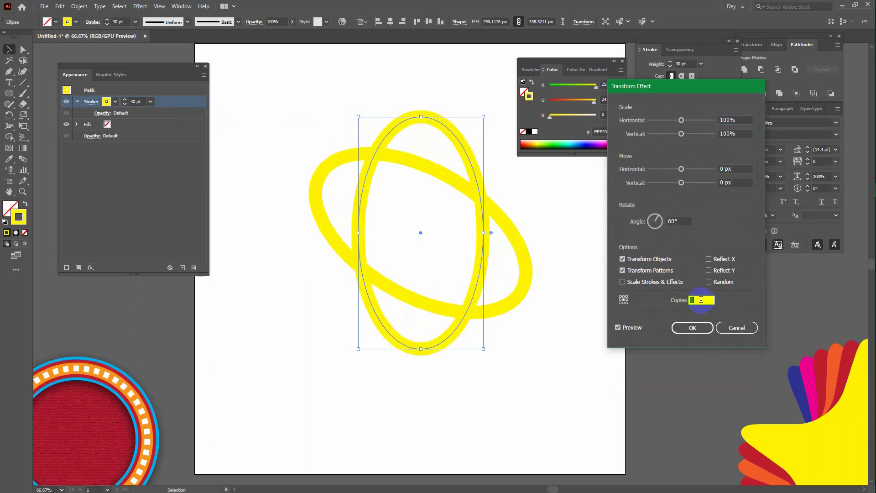
pyautogui.scroll(1, 701, 299)
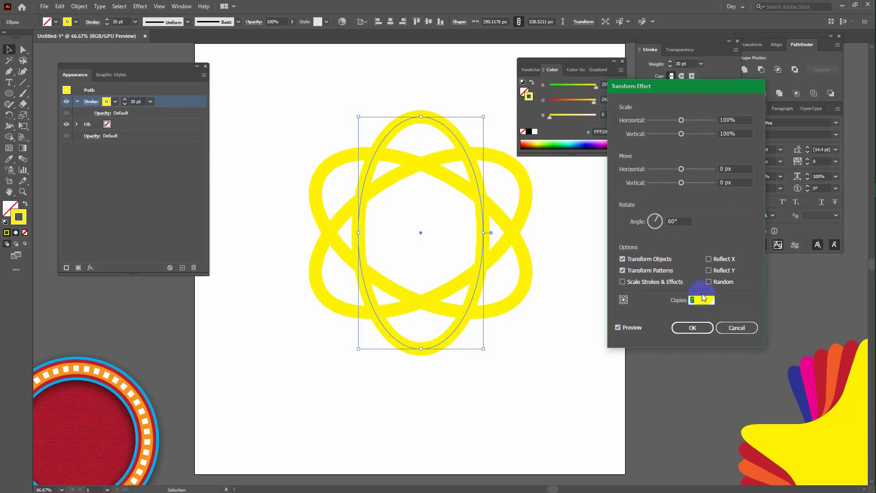
pyautogui.click(693, 328)
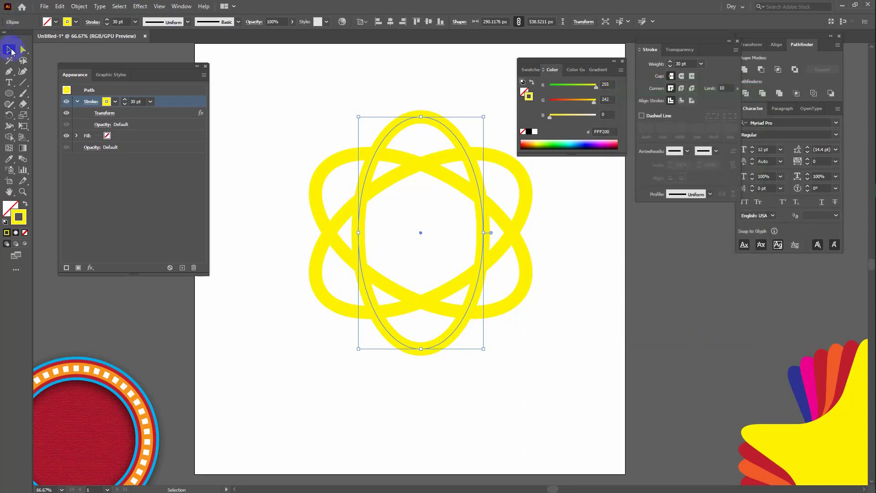
# - Shift the atom left, expand its appearance, and ungroup it into three ellipses
pyautogui.click(291, 124)
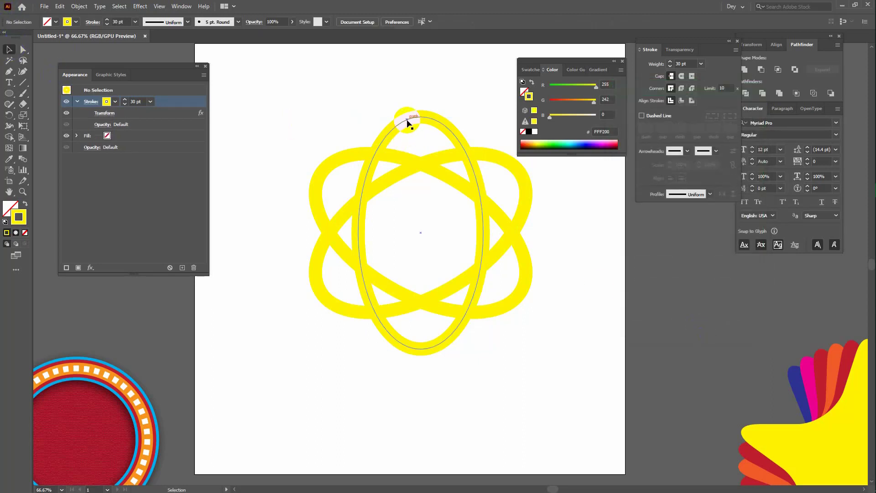
pyautogui.moveTo(406, 121)
pyautogui.mouseDown()
pyautogui.moveTo(312, 133)
pyautogui.moveTo(370, 124)
pyautogui.mouseUp()
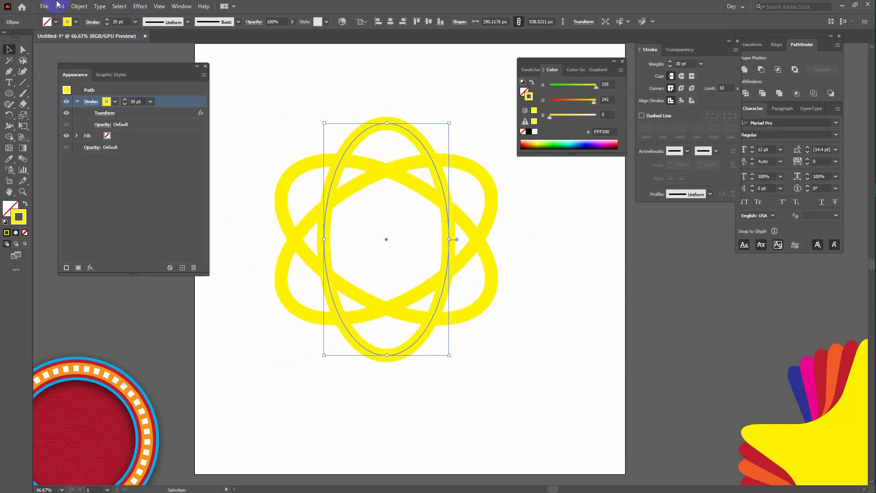
pyautogui.click(79, 6)
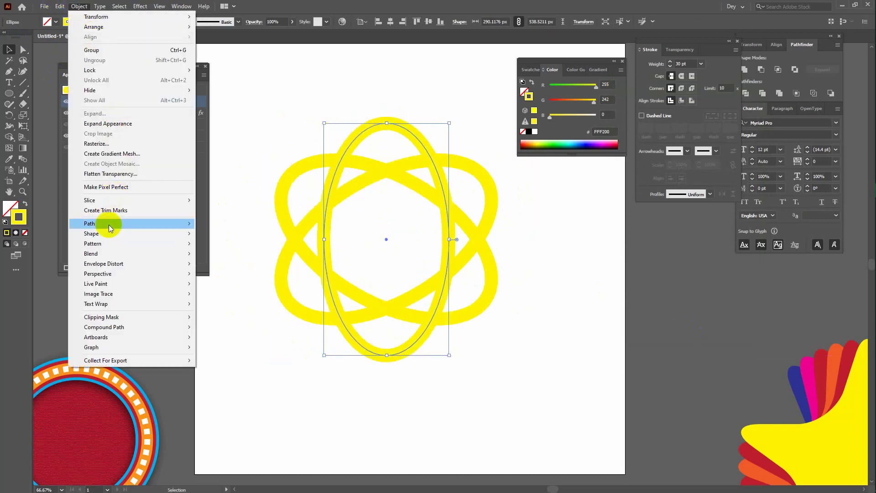
pyautogui.click(118, 124)
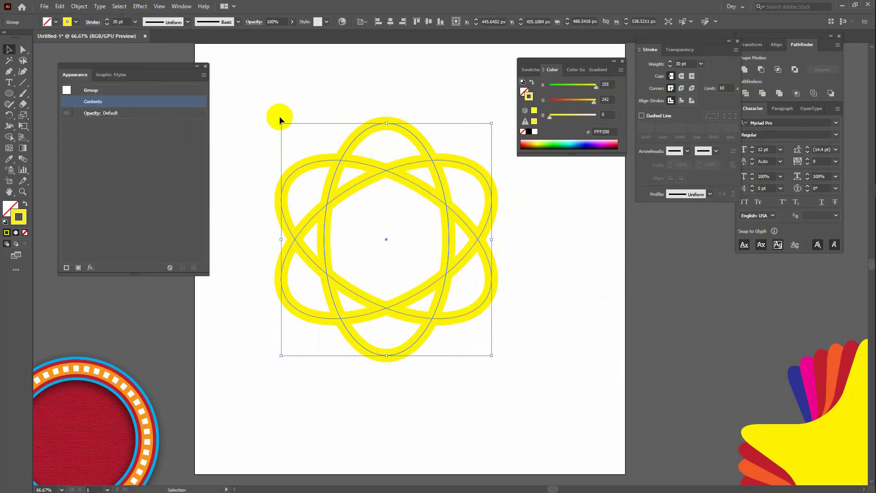
pyautogui.click(280, 76)
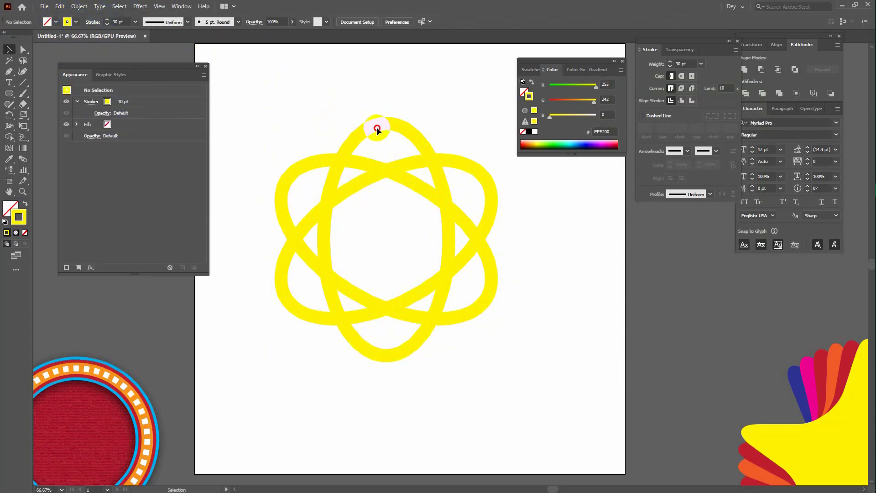
pyautogui.click(309, 164)
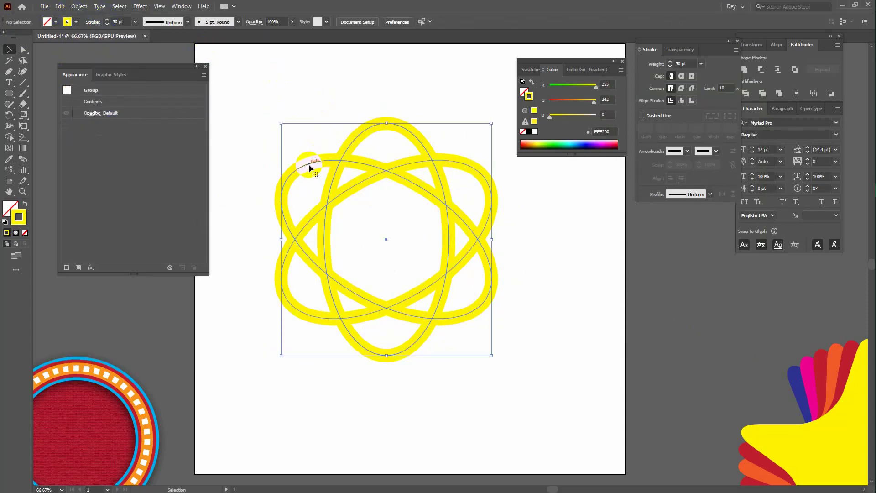
pyautogui.rightClick(309, 165)
pyautogui.click(335, 241)
pyautogui.click(529, 218)
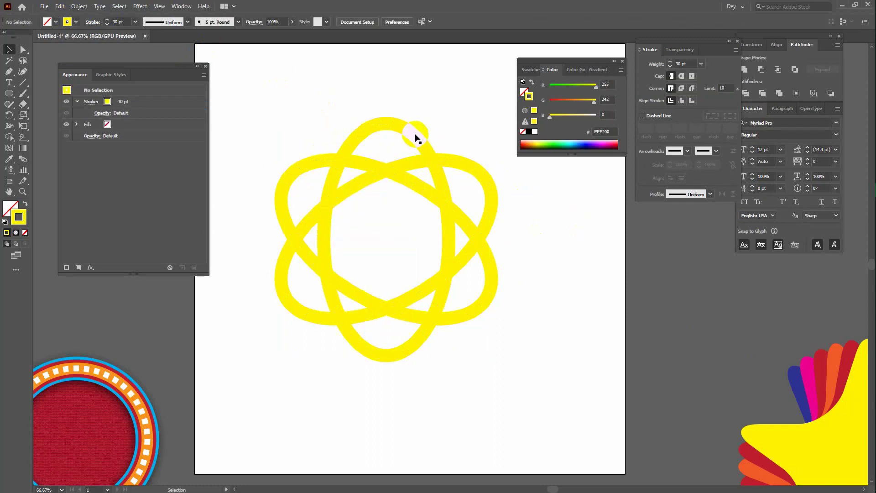
pyautogui.click(398, 127)
# - Recolour the three ring strokes near-black, orange E54C00 and green 00FF24
pyautogui.doubleClick(18, 217)
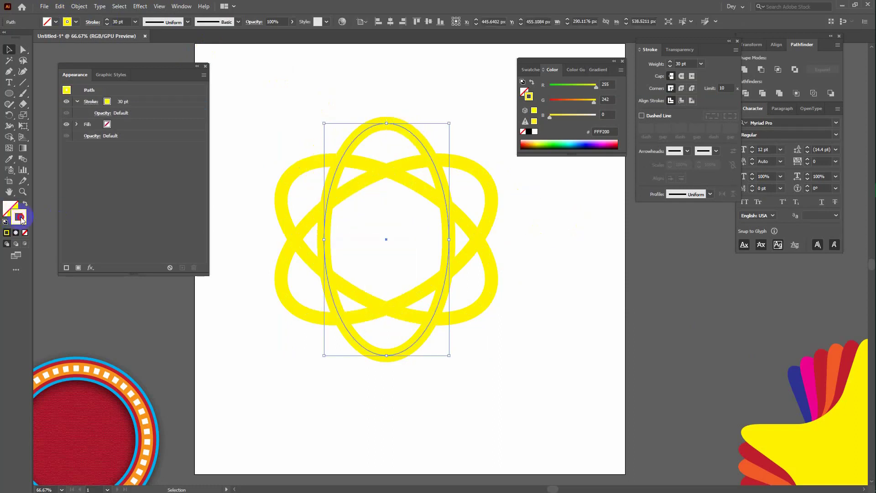
pyautogui.moveTo(670, 227); pyautogui.dragTo(683, 261)
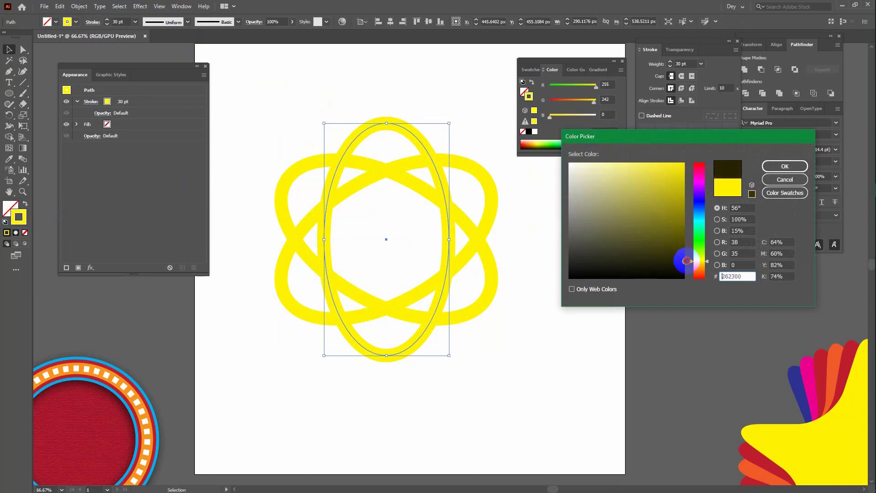
pyautogui.click(779, 167)
pyautogui.click(485, 178)
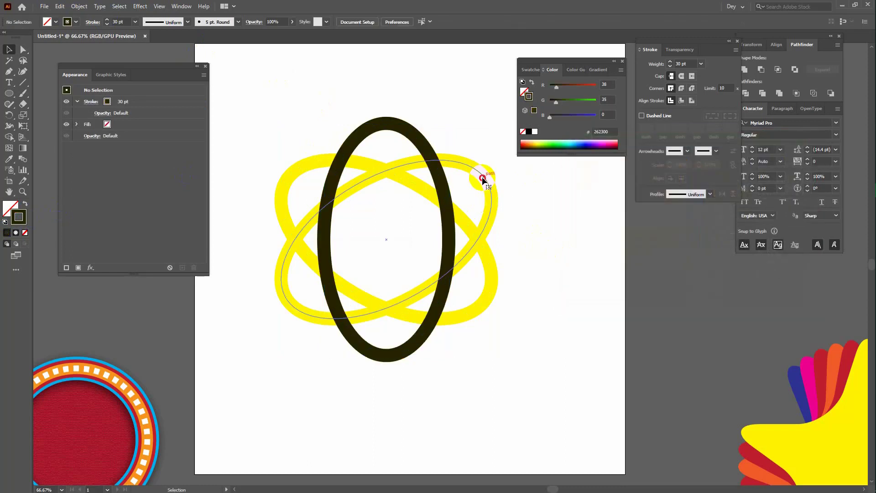
pyautogui.doubleClick(19, 217)
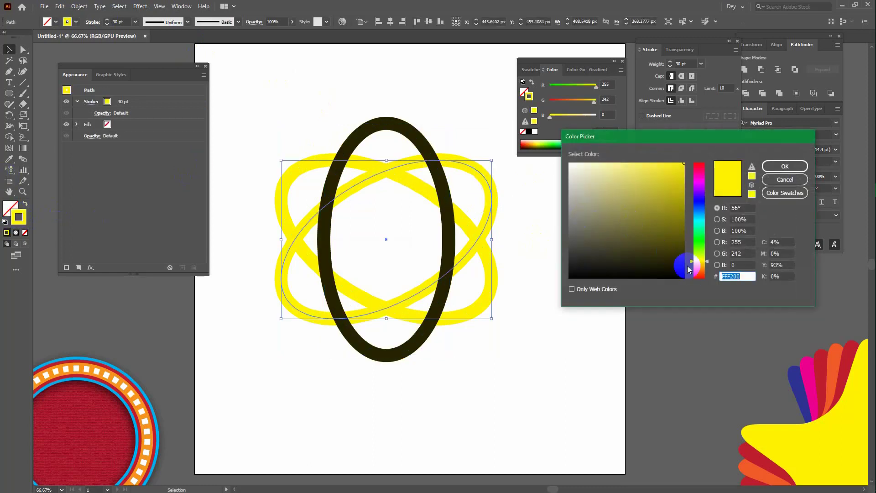
pyautogui.click(697, 273)
pyautogui.click(683, 174)
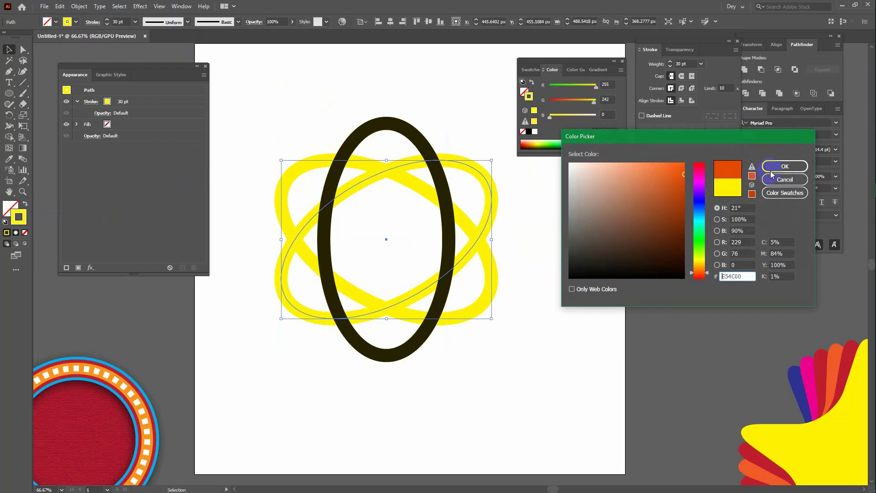
pyautogui.press('Return')
pyautogui.click(485, 297)
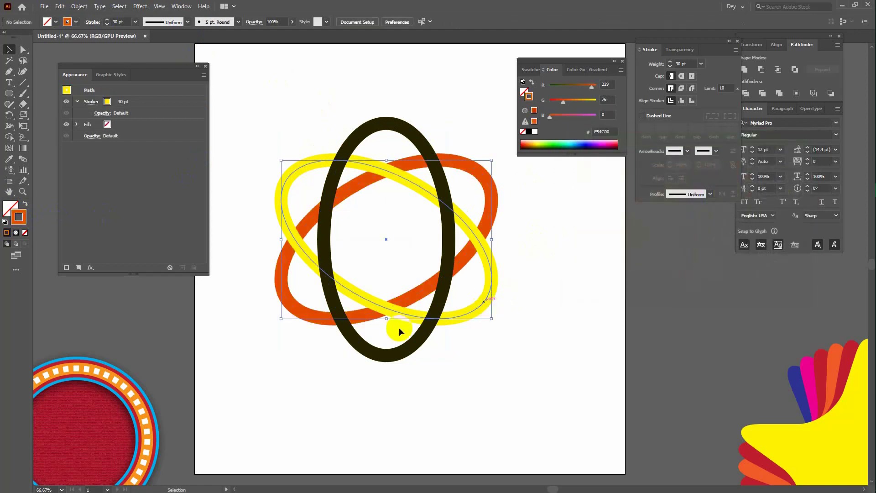
pyautogui.doubleClick(20, 222)
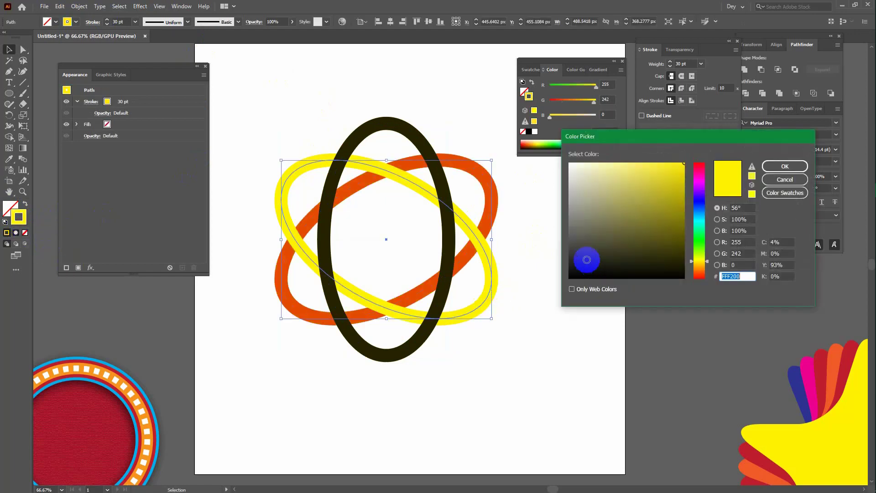
pyautogui.click(698, 237)
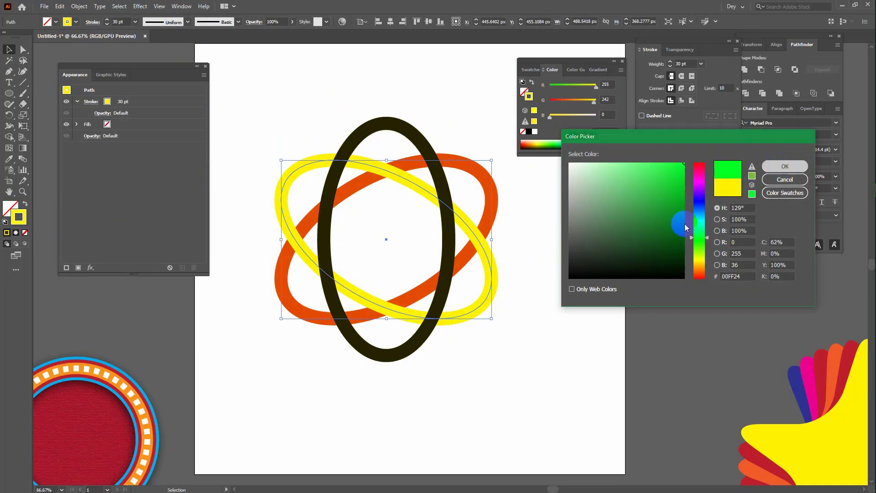
pyautogui.press('Return')
# - Set the green ring's stroke blend mode to Overlay, then select all three rings
pyautogui.click(562, 277)
pyautogui.click(476, 238)
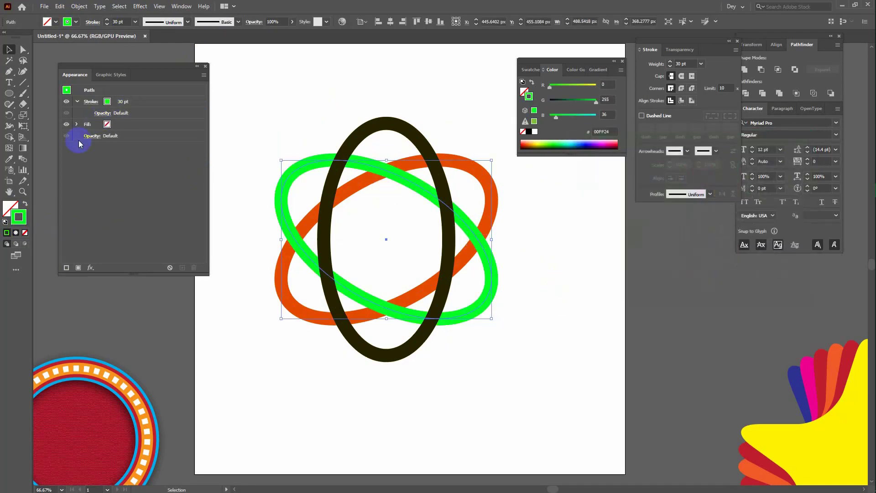
pyautogui.click(120, 103)
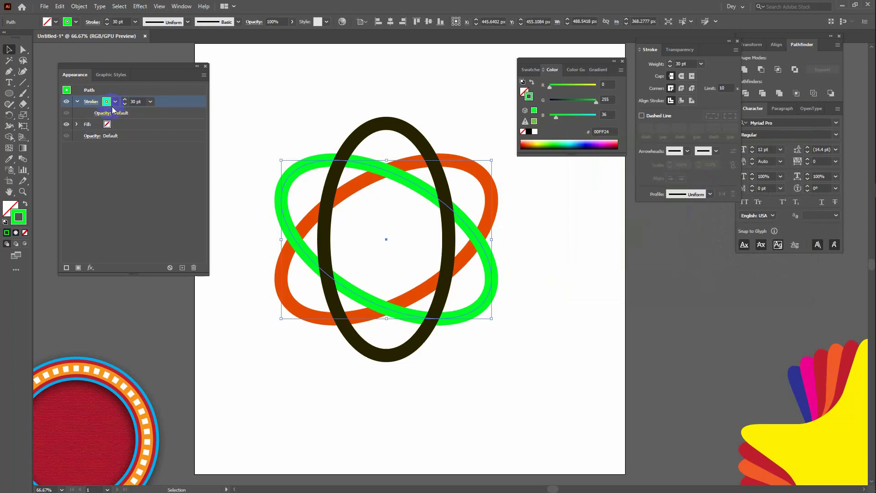
pyautogui.click(103, 114)
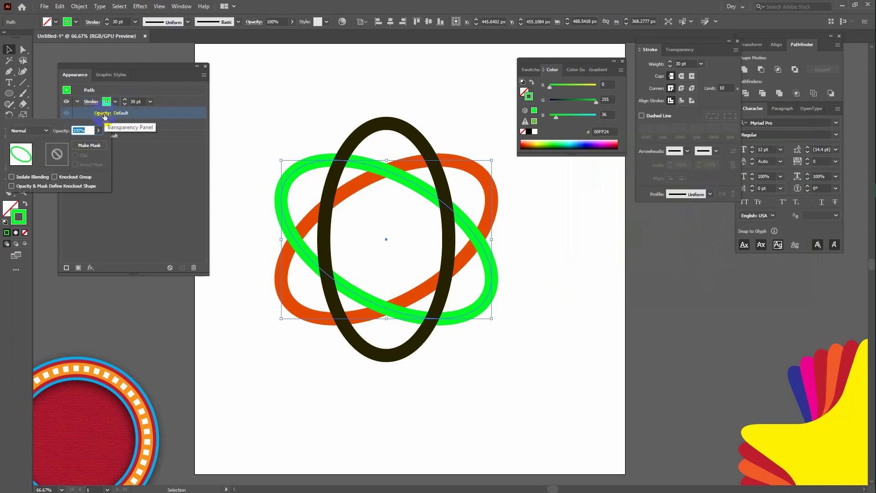
pyautogui.click(42, 130)
pyautogui.click(33, 153)
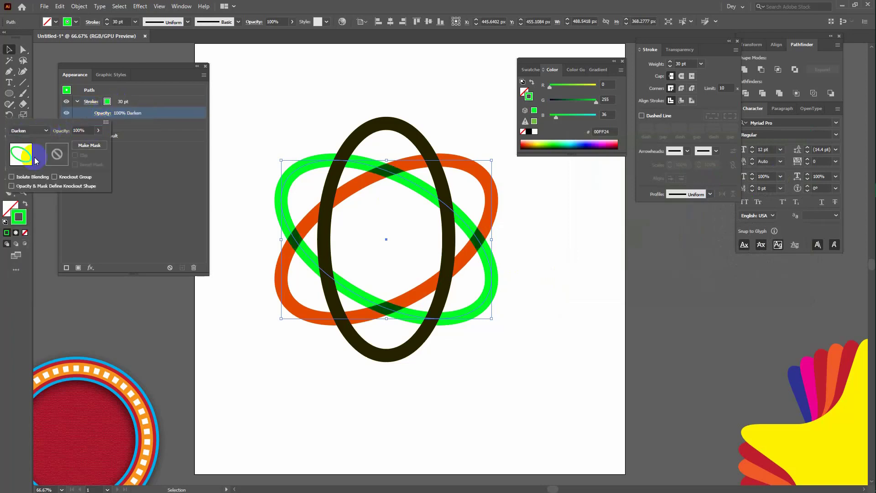
pyautogui.click(42, 130)
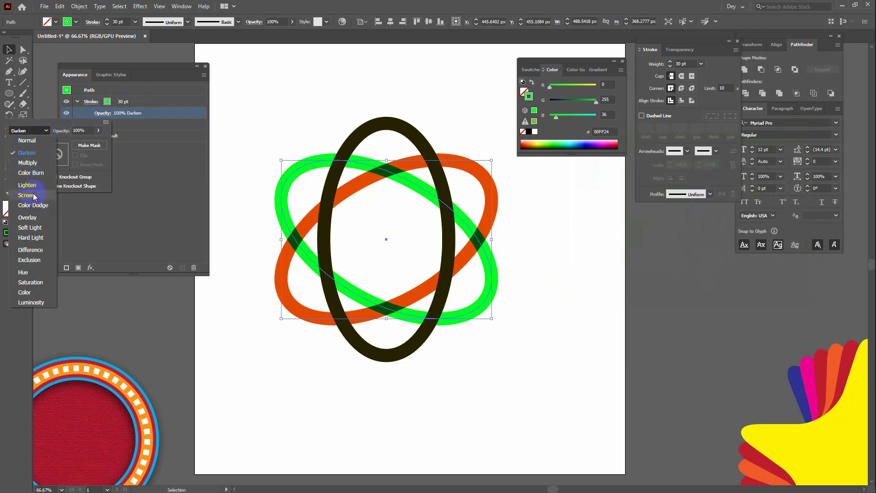
pyautogui.click(33, 197)
pyautogui.click(42, 131)
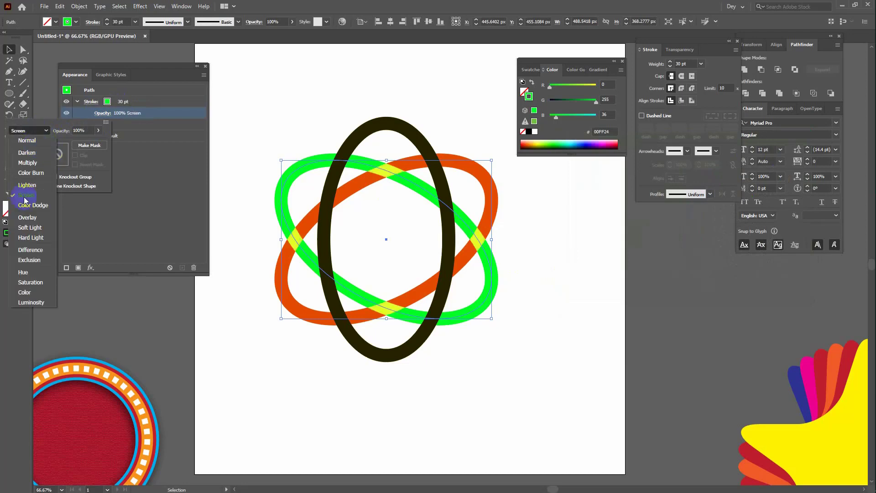
pyautogui.click(28, 218)
pyautogui.click(263, 371)
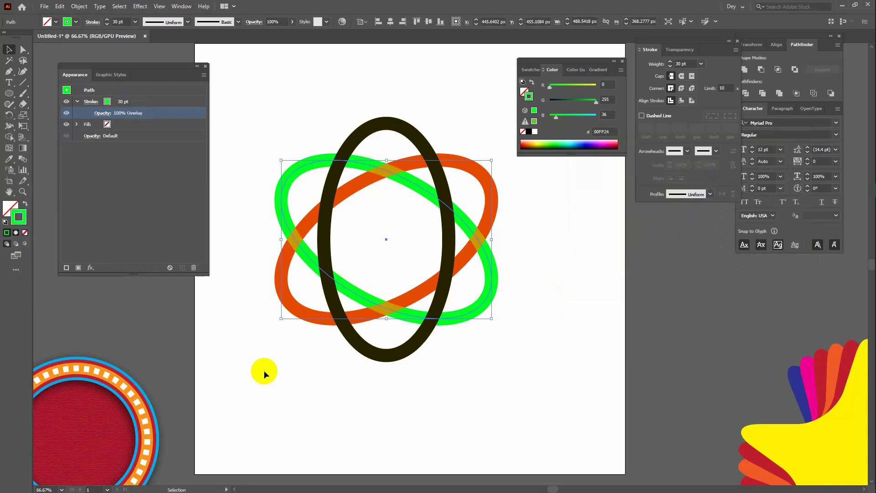
pyautogui.moveTo(261, 119); pyautogui.dragTo(490, 261)
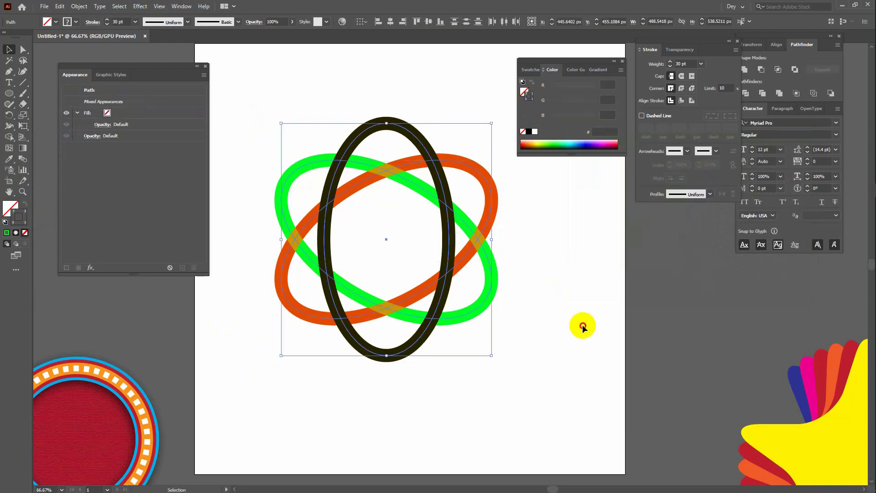
# - Expand the three rings' appearance, then expand their fill and stroke into shapes
pyautogui.click(299, 122)
pyautogui.moveTo(298, 121); pyautogui.dragTo(537, 316)
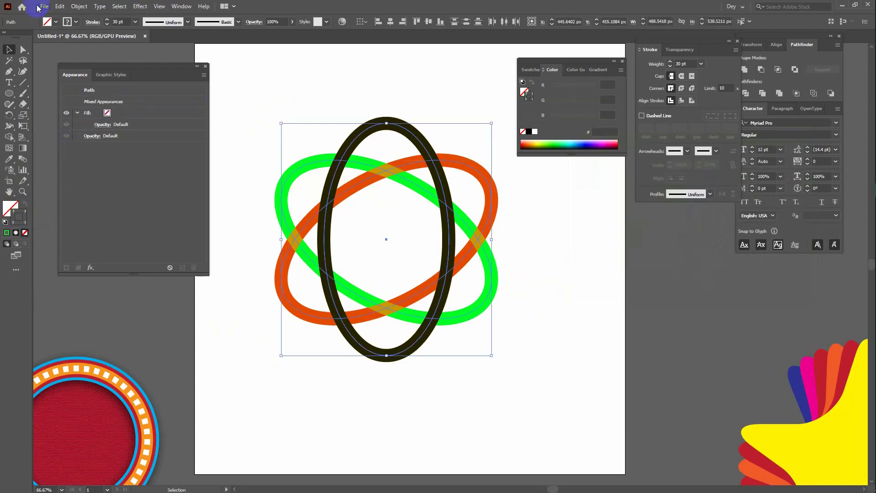
pyautogui.click(79, 6)
pyautogui.click(91, 123)
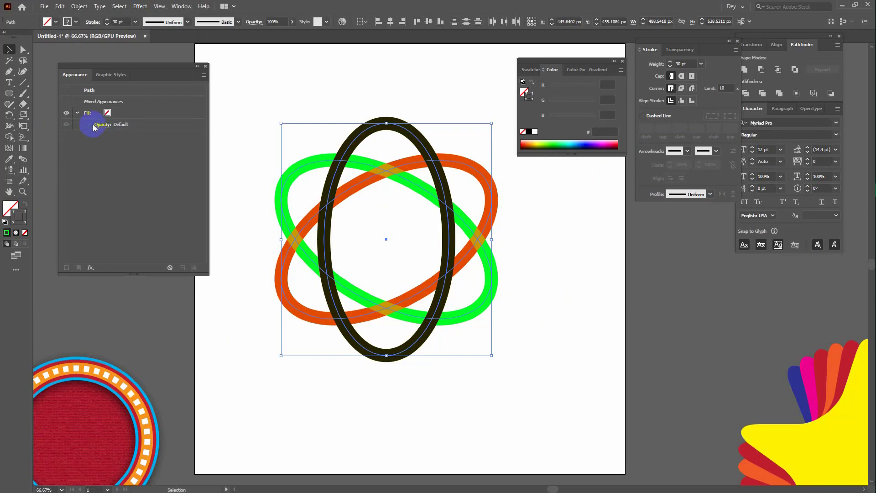
pyautogui.click(77, 7)
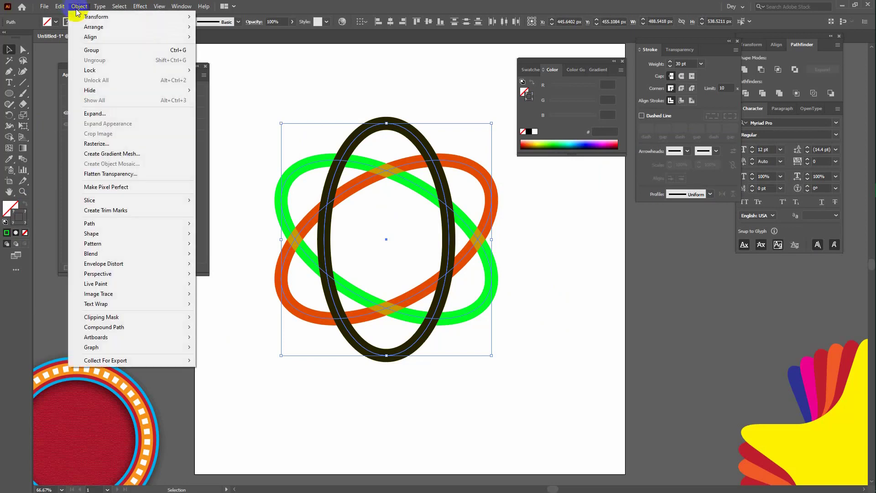
pyautogui.click(112, 112)
pyautogui.click(416, 303)
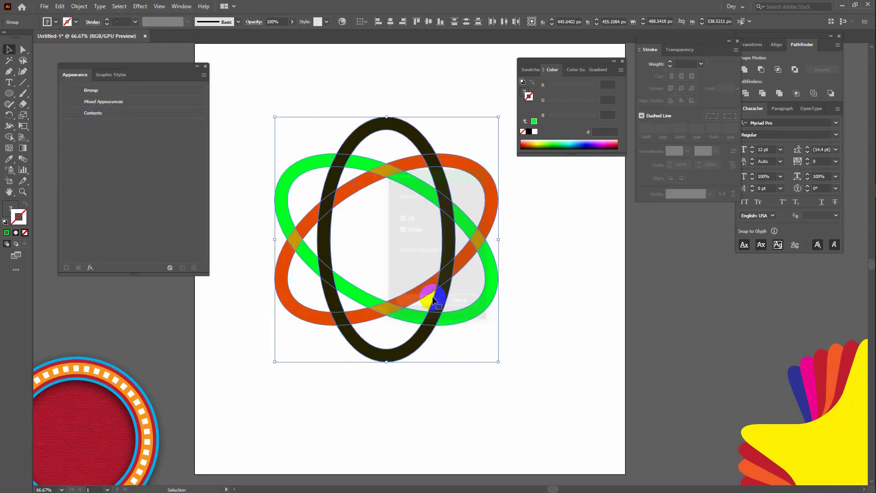
pyautogui.click(568, 275)
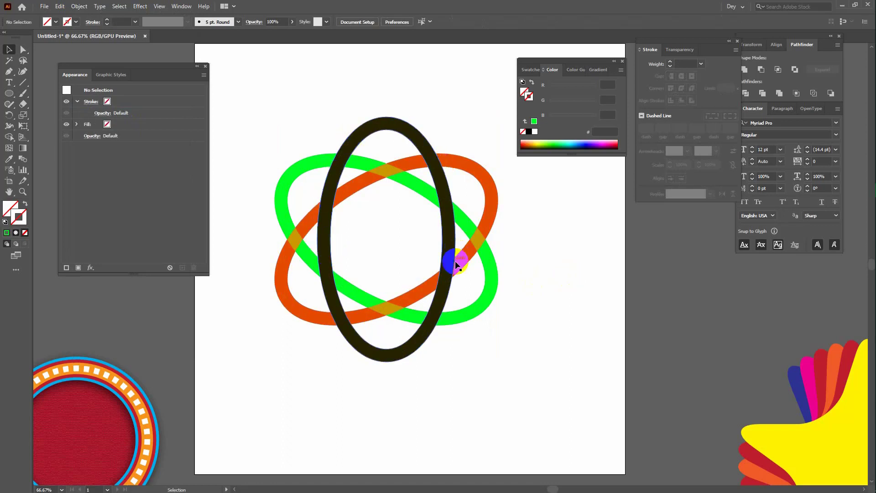
# - Divide the rings with Pathfinder, ungroup them, and eyedropper orange onto the left crossing piece
pyautogui.moveTo(258, 134); pyautogui.dragTo(555, 346)
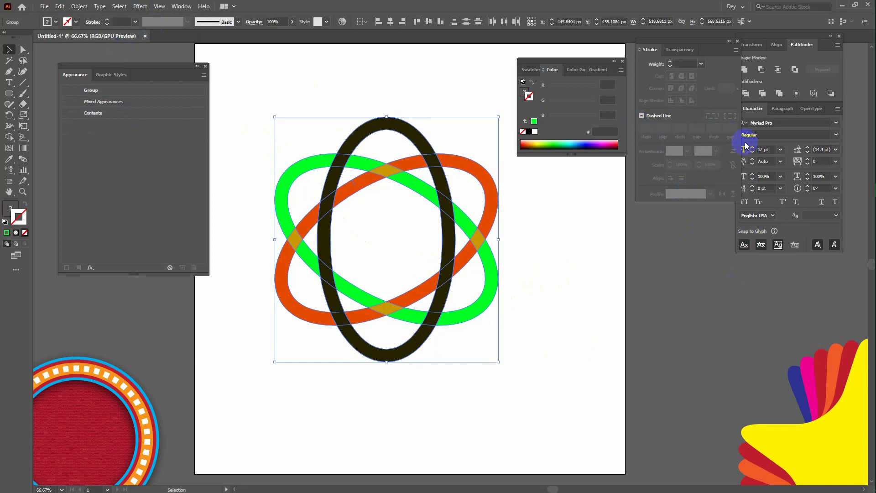
pyautogui.click(747, 94)
pyautogui.rightClick(388, 149)
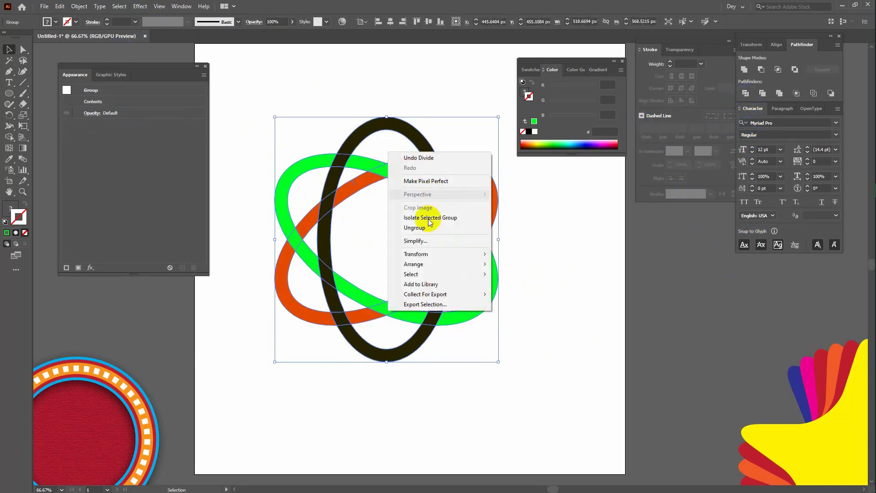
pyautogui.click(420, 225)
pyautogui.click(328, 209)
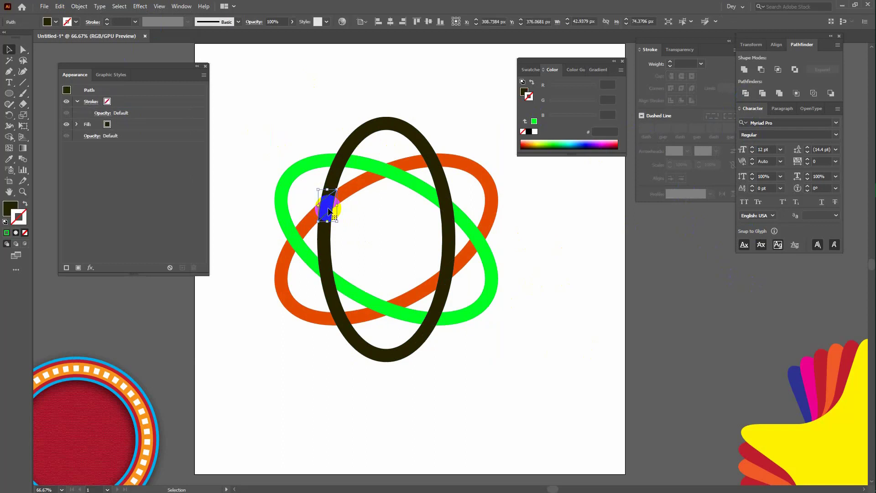
pyautogui.press('i')
pyautogui.click(369, 184)
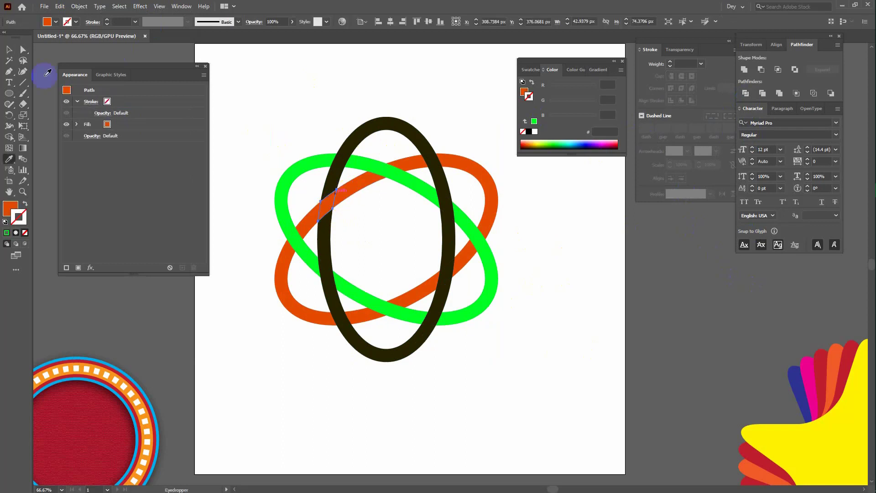
pyautogui.click(10, 48)
pyautogui.click(293, 78)
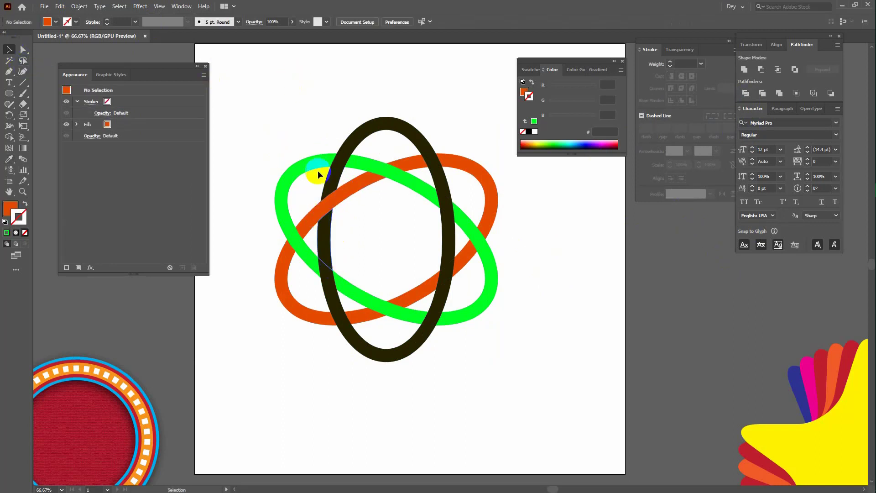
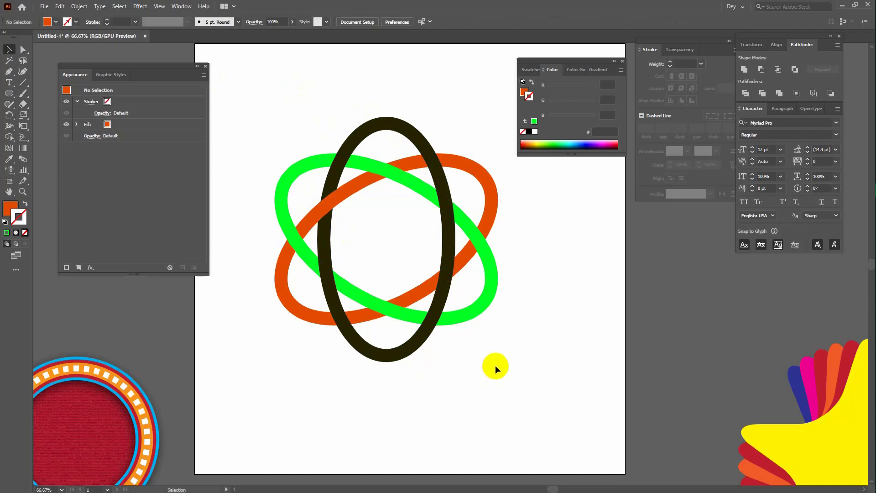
# - Delete the three overlapping orange, green and dark ellipses, leaving only the green diamond
pyautogui.moveTo(527, 354); pyautogui.dragTo(521, 356)
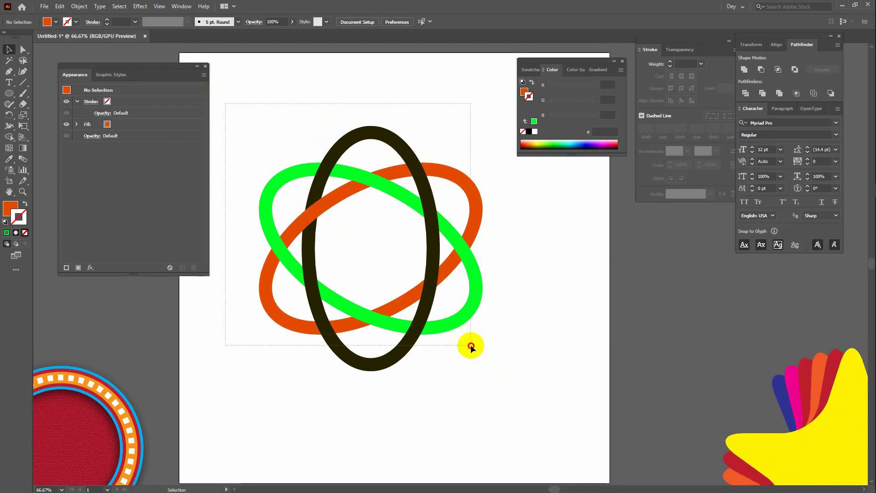
pyautogui.moveTo(225, 103); pyautogui.dragTo(470, 347)
pyautogui.click(540, 380)
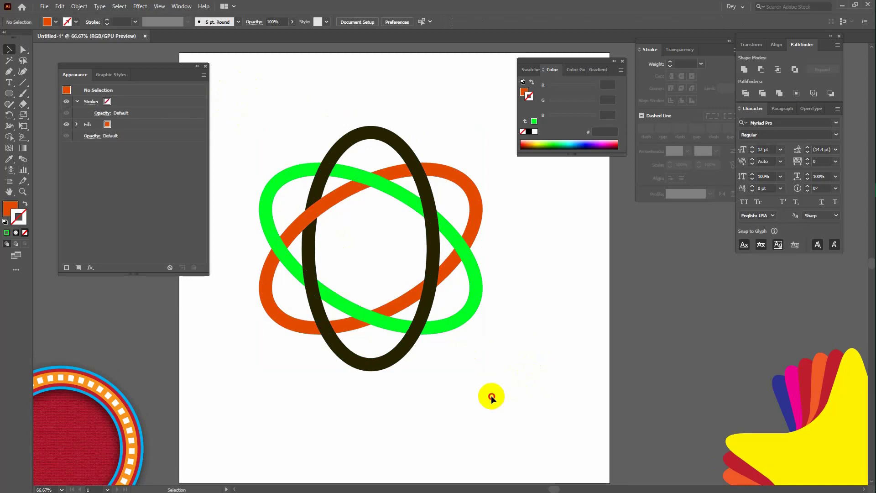
pyautogui.moveTo(489, 395); pyautogui.dragTo(502, 295)
pyautogui.moveTo(492, 360); pyautogui.dragTo(496, 366)
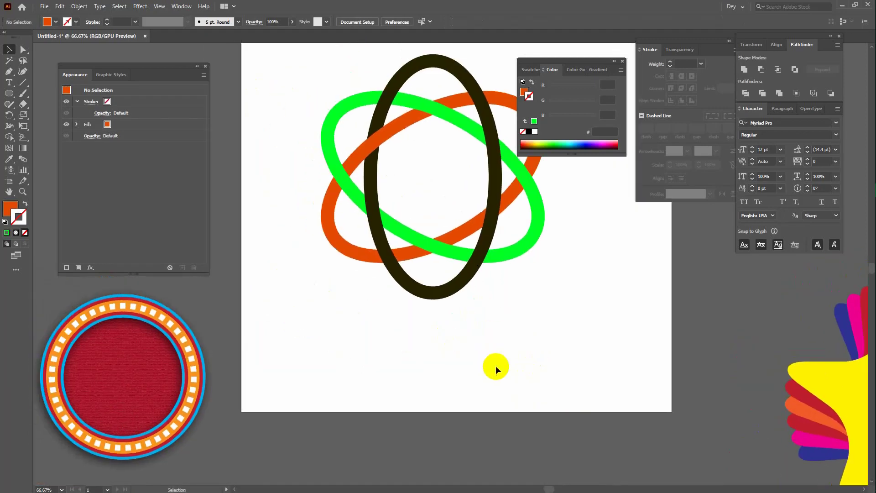
pyautogui.press('space')
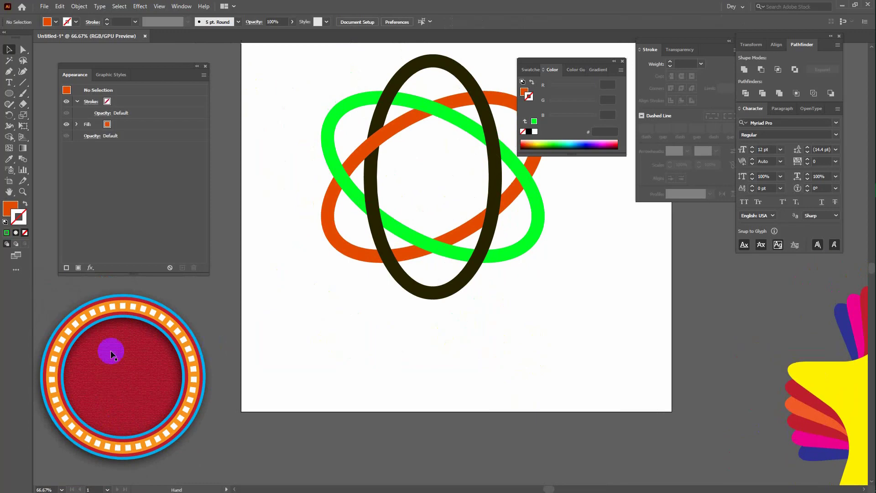
pyautogui.moveTo(435, 390); pyautogui.dragTo(357, 406)
pyautogui.moveTo(283, 104); pyautogui.dragTo(443, 344)
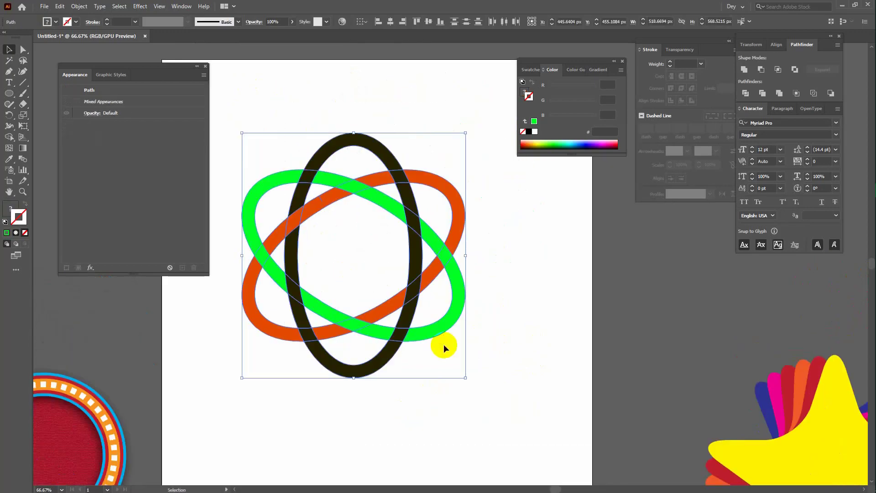
pyautogui.press('Delete')
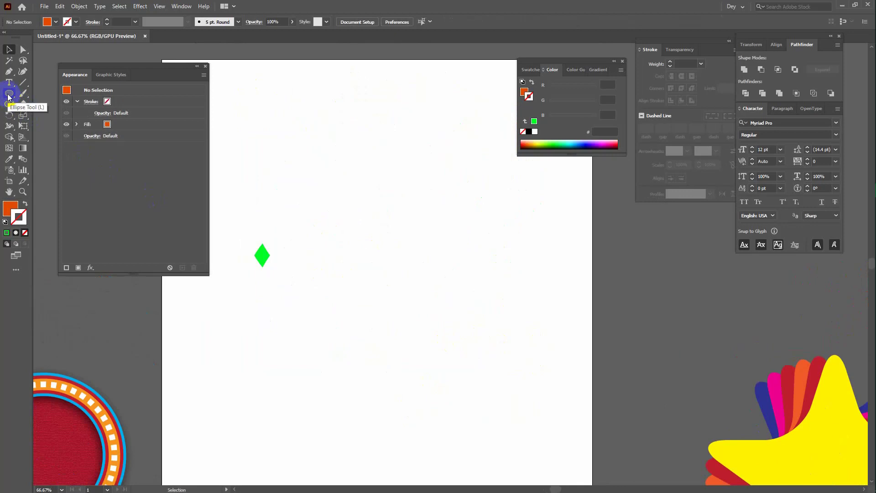
# - Draw a large 468 px circle with an orange stroke and no fill
pyautogui.click(24, 205)
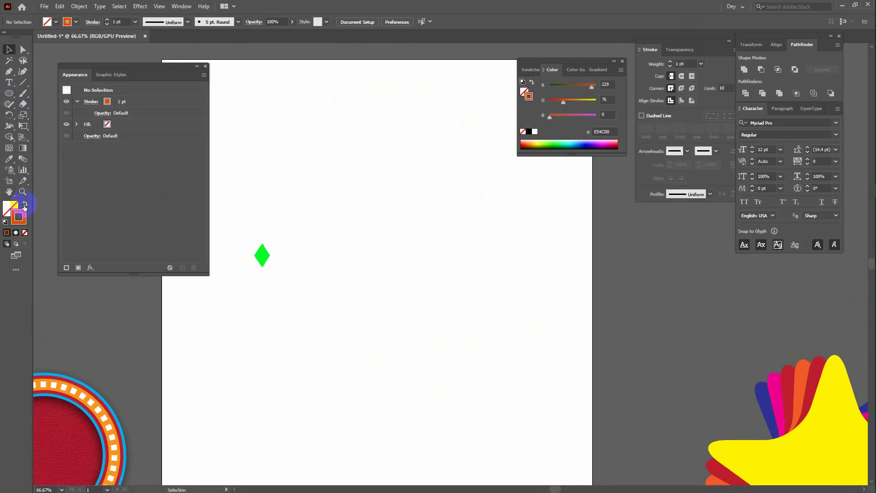
pyautogui.click(9, 93)
pyautogui.moveTo(339, 152); pyautogui.dragTo(440, 238)
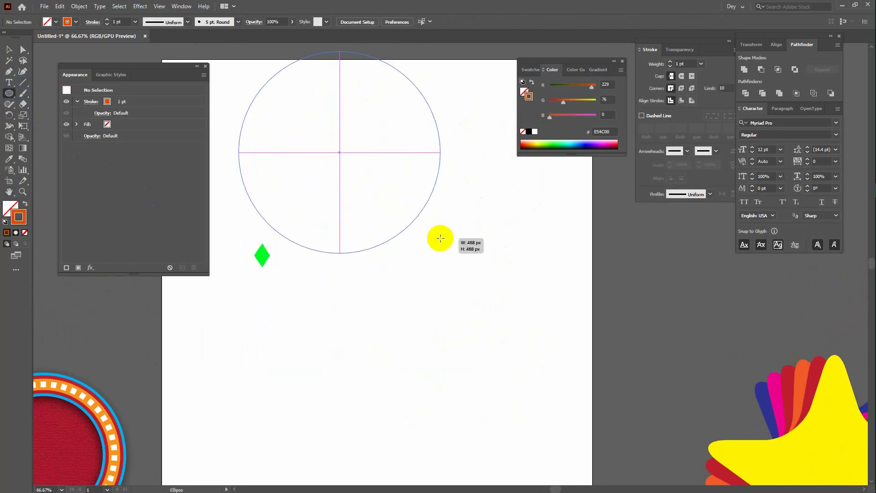
# - Raise the circle's stroke weight to 80 pt
pyautogui.click(10, 50)
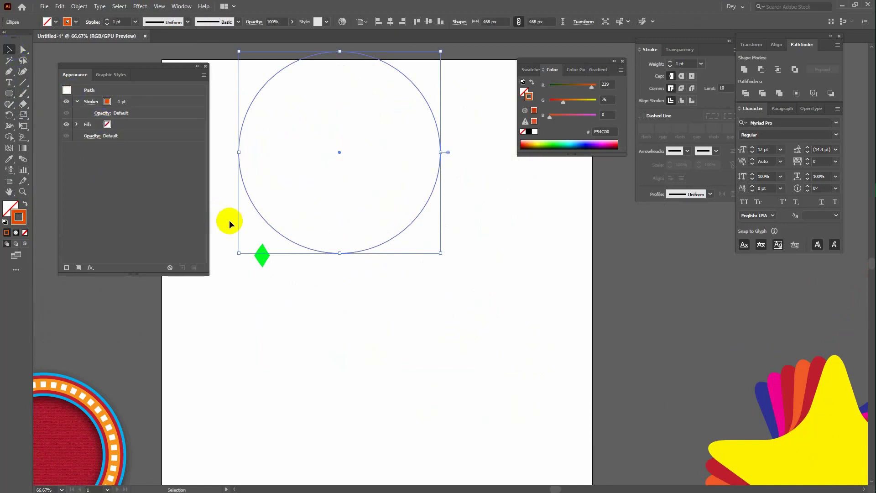
pyautogui.click(272, 284)
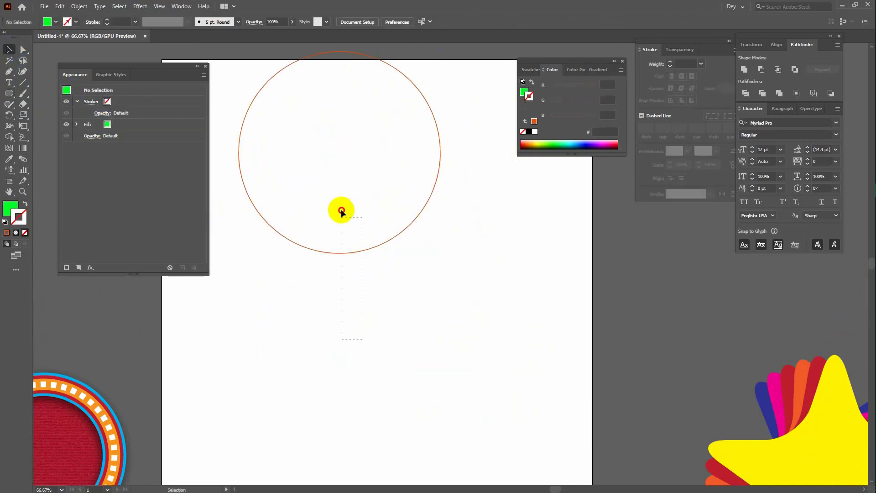
pyautogui.moveTo(341, 212); pyautogui.dragTo(342, 213)
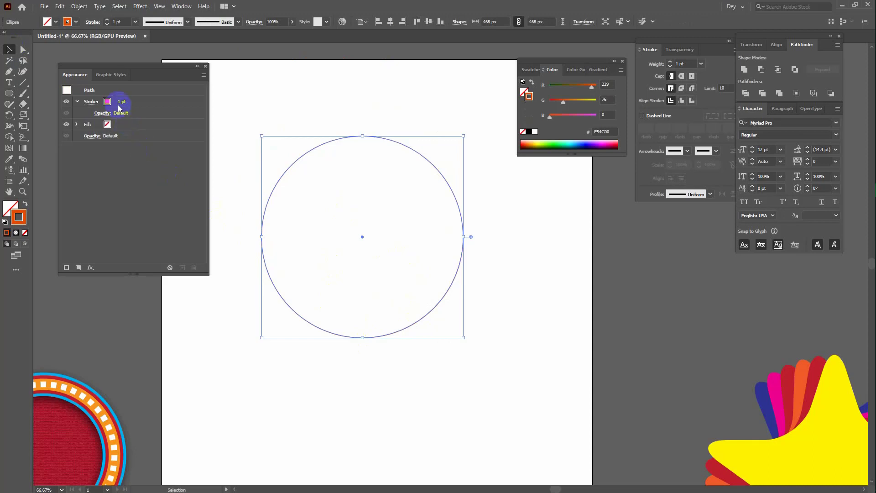
pyautogui.click(118, 105)
pyautogui.click(123, 100)
pyautogui.write('80')
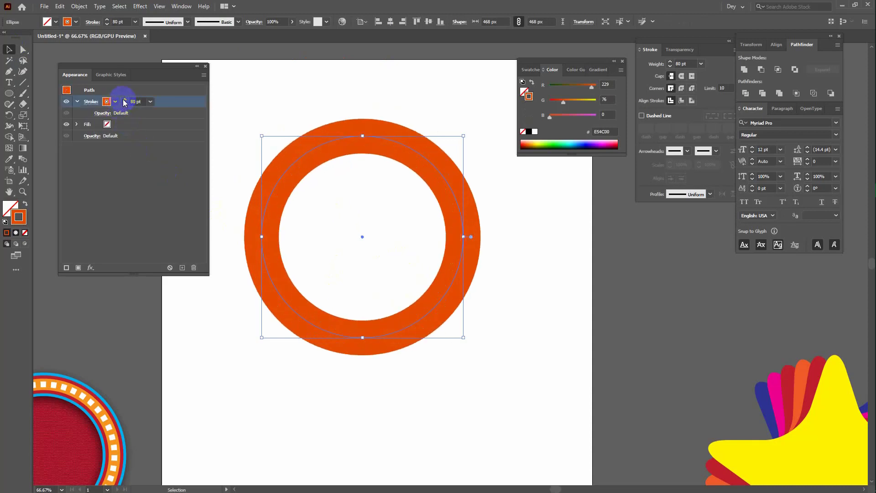
# - Cut the ring to a C-shaped half-arc and place a 180°-rotated copy aligned beneath it
pyautogui.click(23, 49)
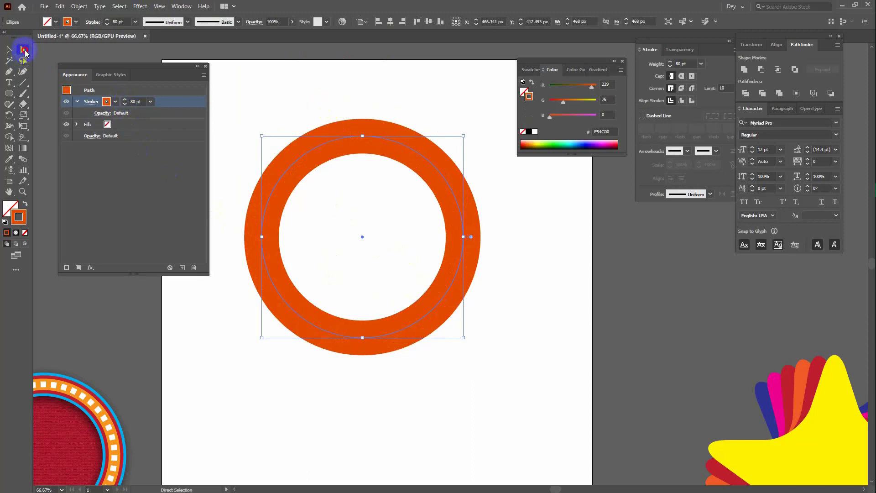
pyautogui.press('Delete')
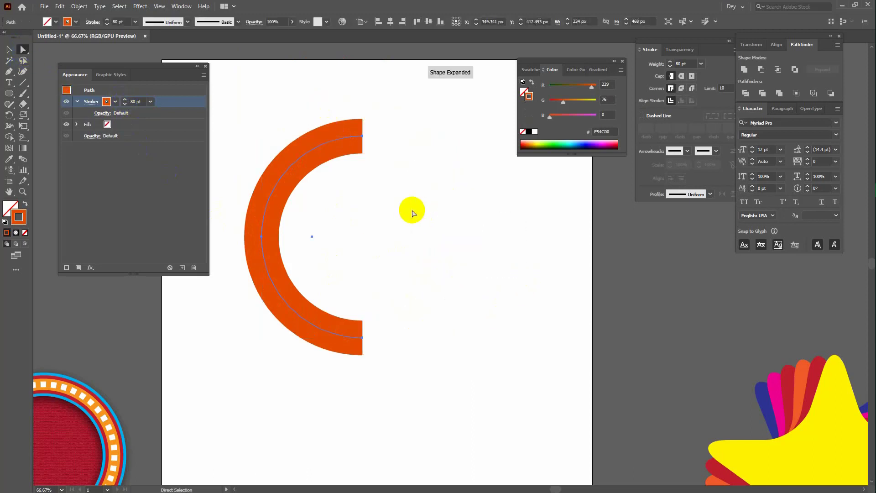
pyautogui.click(9, 50)
pyautogui.moveTo(280, 172); pyautogui.dragTo(454, 243)
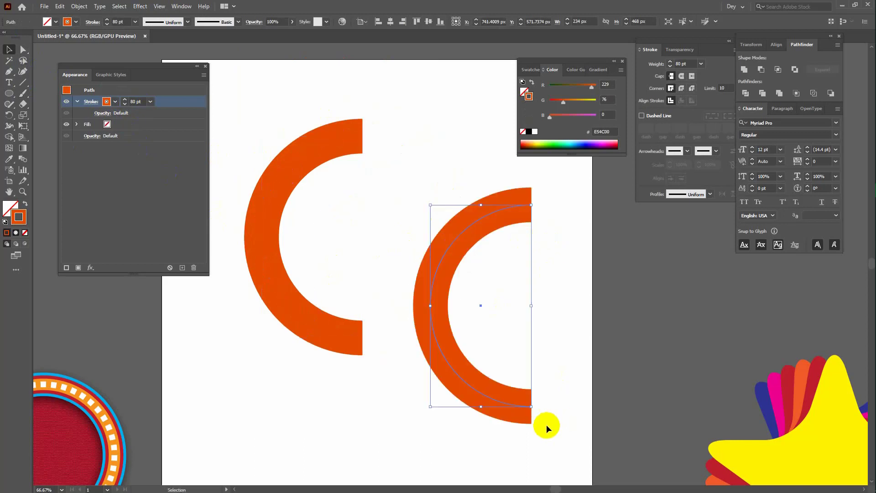
pyautogui.moveTo(536, 407)
pyautogui.mouseDown()
pyautogui.moveTo(426, 215)
pyautogui.moveTo(424, 340)
pyautogui.moveTo(410, 349)
pyautogui.mouseUp()
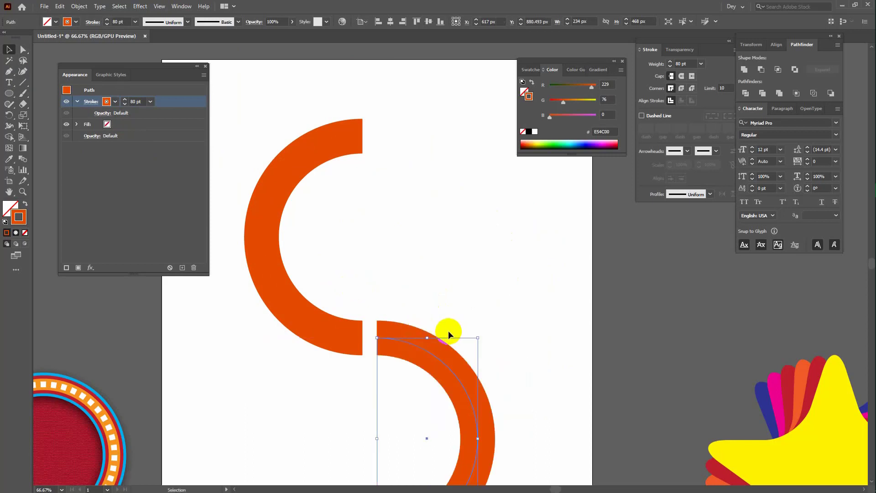
pyautogui.press('Left')
pyautogui.press('Left')
pyautogui.hotkey('shift', 'Left')
pyautogui.hotkey('shift', 'Left')
pyautogui.hotkey('shift', 'Left')
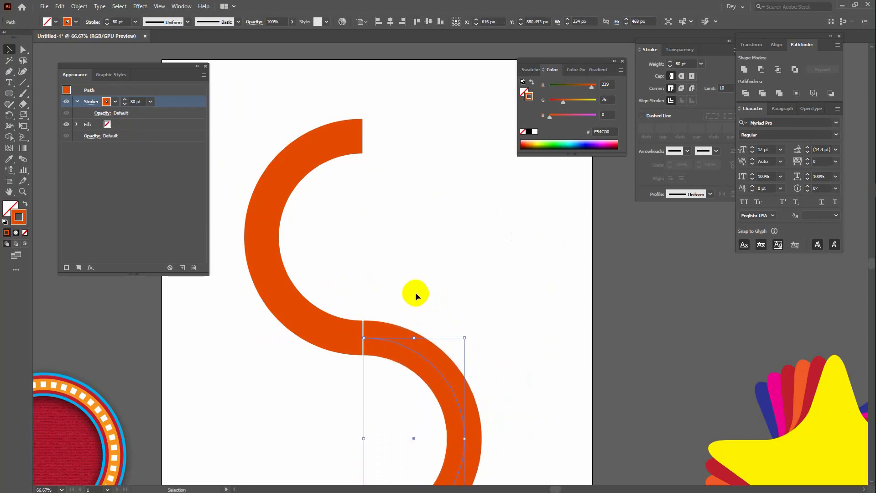
# - Join the two arcs into one S-shaped path
pyautogui.keyDown('shift'); pyautogui.click(368, 338); pyautogui.keyUp('shift')
pyautogui.rightClick(368, 337)
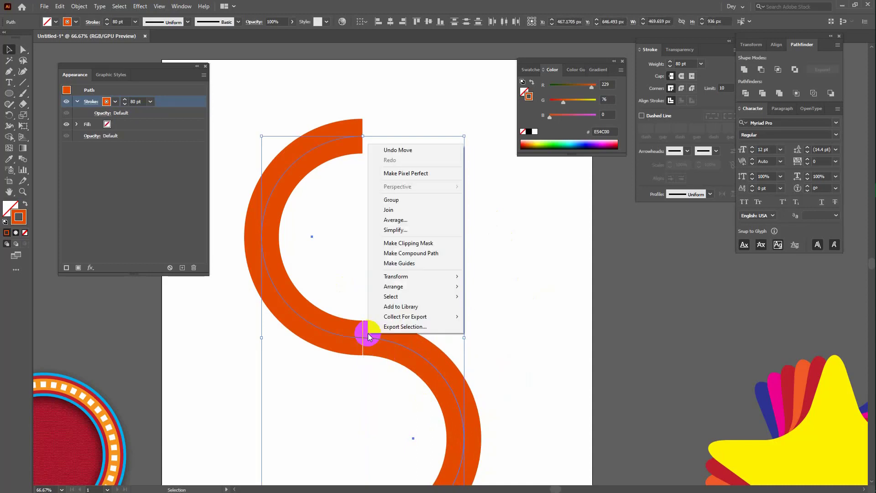
pyautogui.click(393, 208)
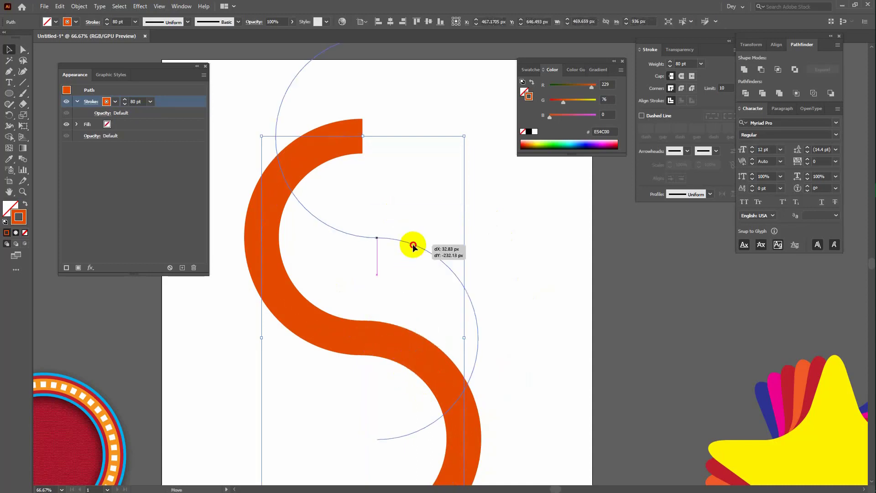
# - Scale the S to about two-thirds size and move it off the artboard's right edge
pyautogui.moveTo(400, 345); pyautogui.dragTo(414, 245)
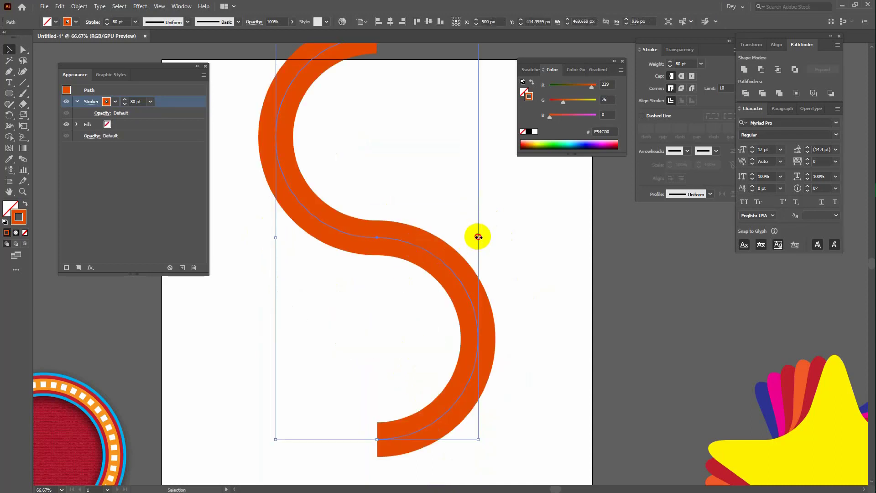
pyautogui.moveTo(477, 237); pyautogui.dragTo(446, 226)
pyautogui.scroll(2, 421, 356)
pyautogui.hscroll(3, 421, 356)
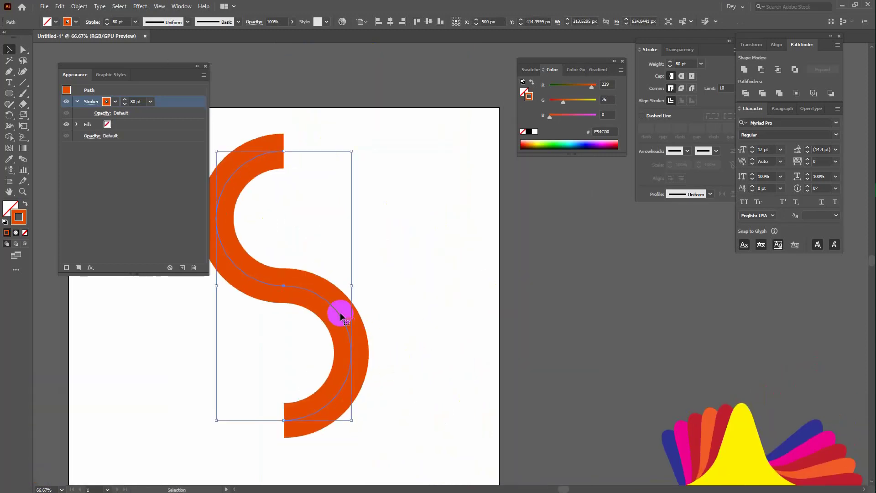
pyautogui.moveTo(341, 314); pyautogui.dragTo(639, 301)
pyautogui.scroll(-1, 502, 320)
pyautogui.hscroll(-3, 502, 319)
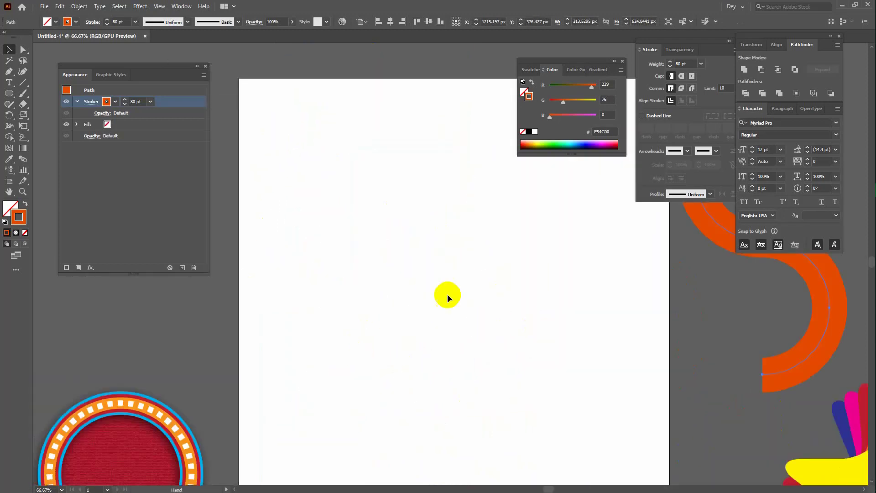
# - Draw a horizontal orange line across the artboard with a 100 pt stroke
pyautogui.click(22, 82)
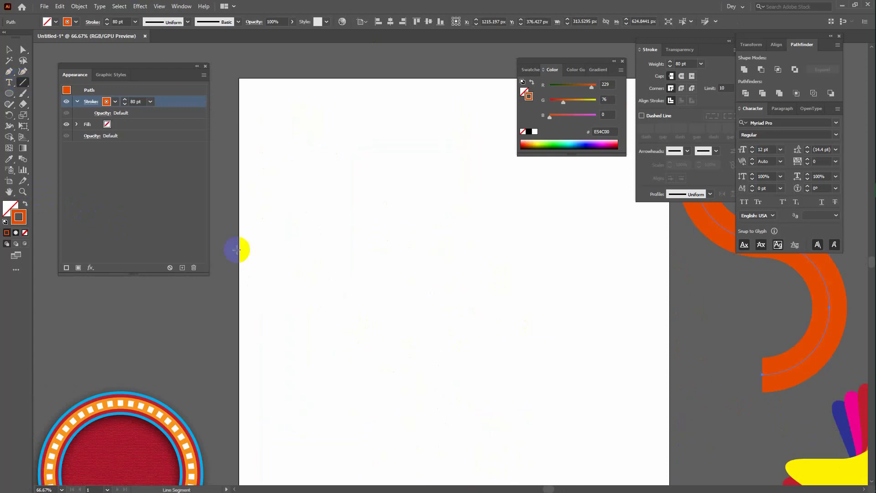
pyautogui.moveTo(313, 258); pyautogui.dragTo(598, 258)
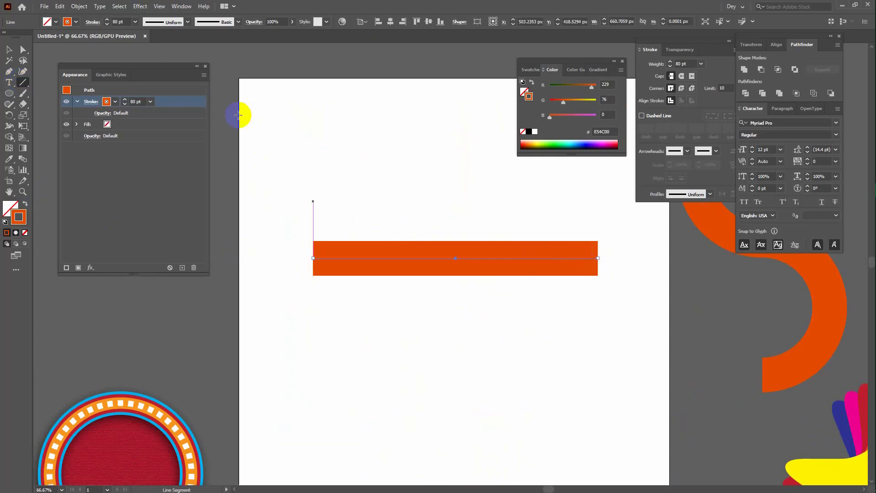
pyautogui.click(124, 100)
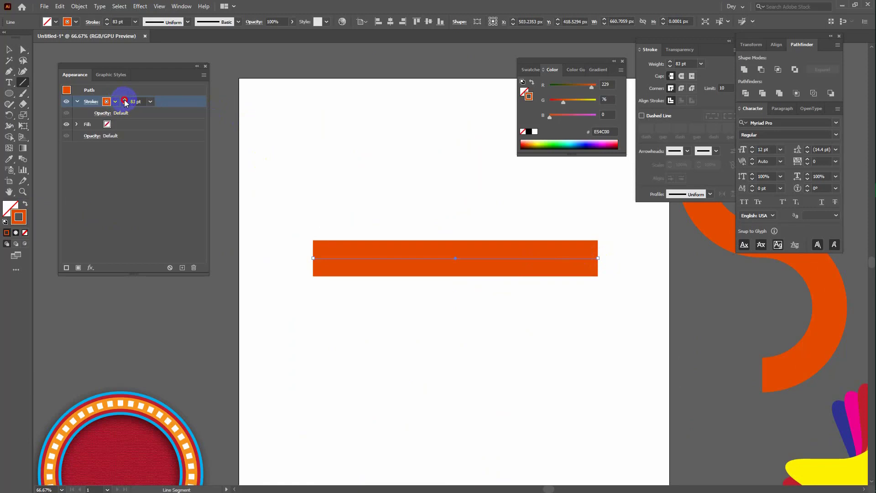
pyautogui.click(124, 99)
pyautogui.click(125, 100)
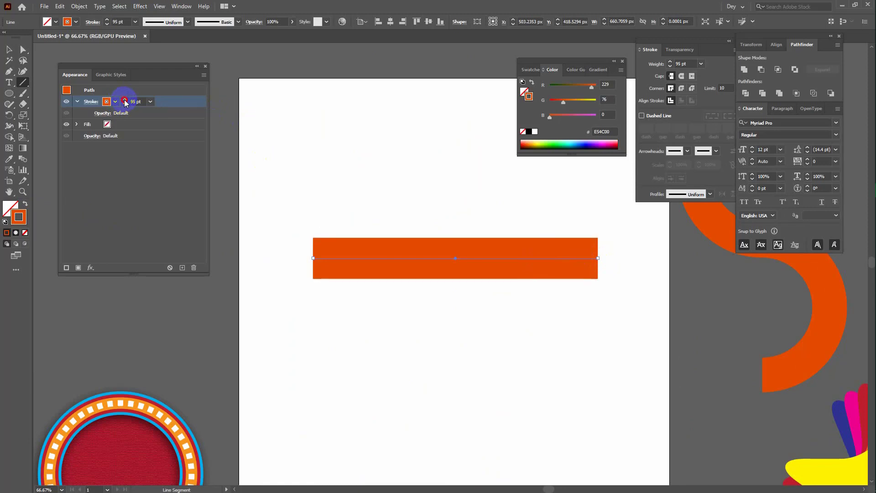
pyautogui.click(125, 100)
pyautogui.click(124, 100)
pyautogui.click(125, 100)
pyautogui.click(124, 100)
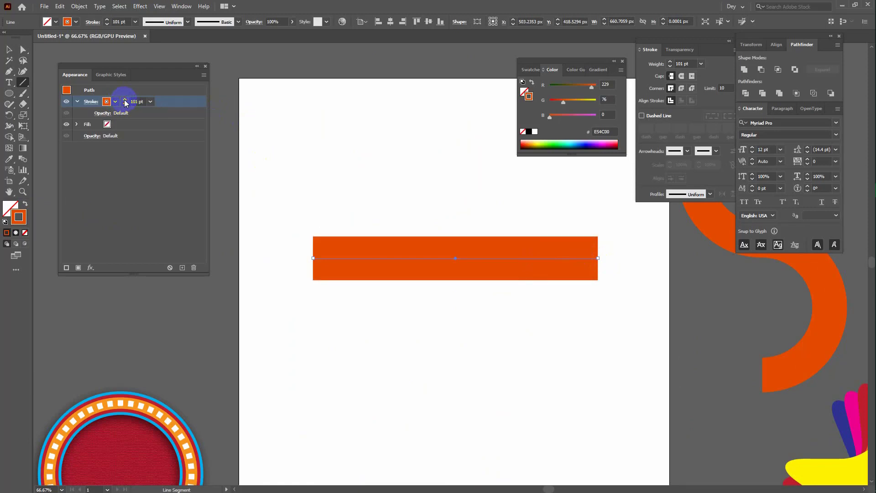
pyautogui.click(125, 104)
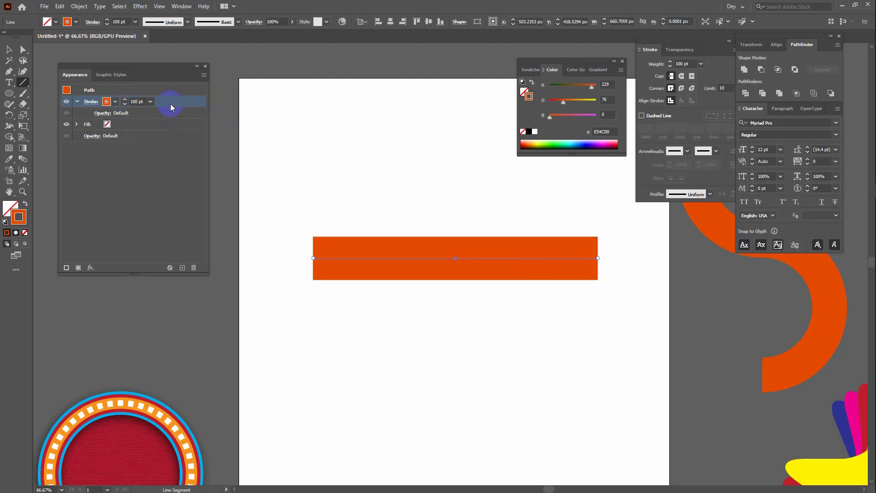
pyautogui.click(108, 101)
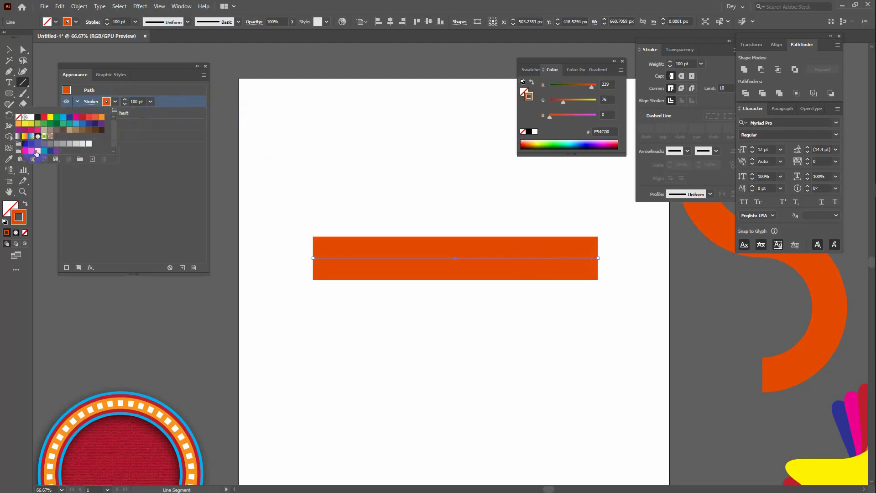
# - Make the line's 100 pt stroke dark grey
pyautogui.click(31, 145)
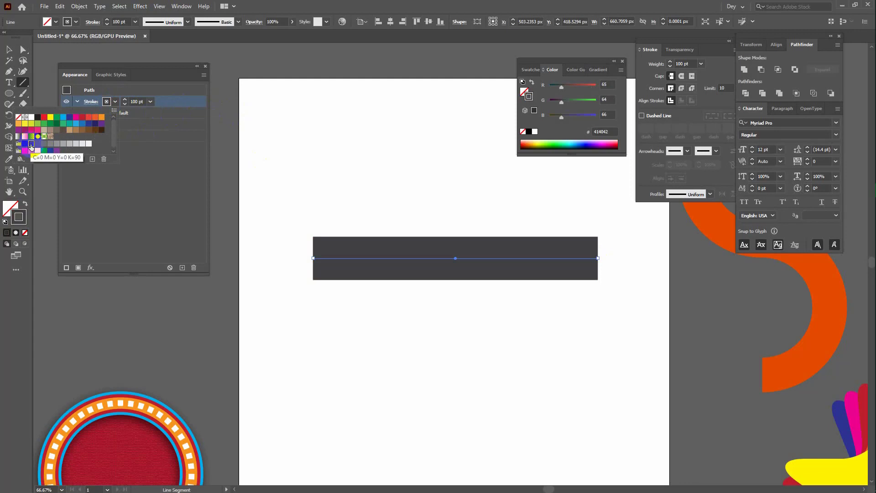
pyautogui.click(25, 145)
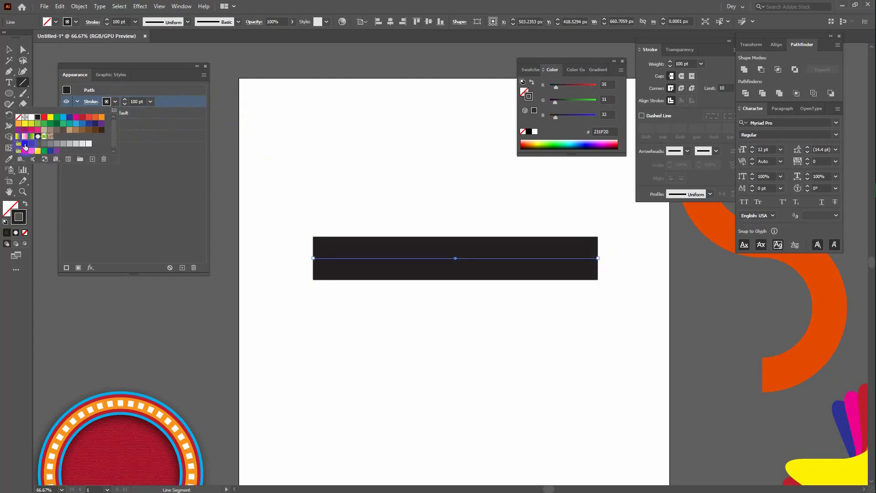
pyautogui.click(31, 144)
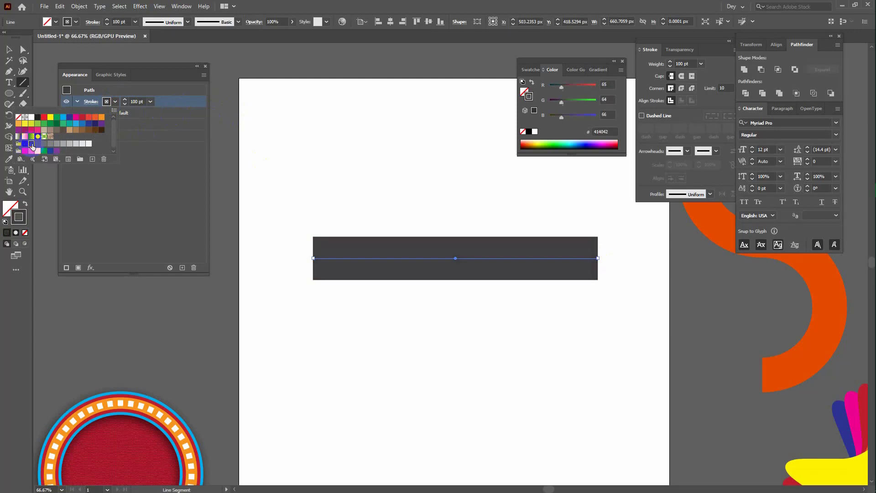
pyautogui.click(150, 103)
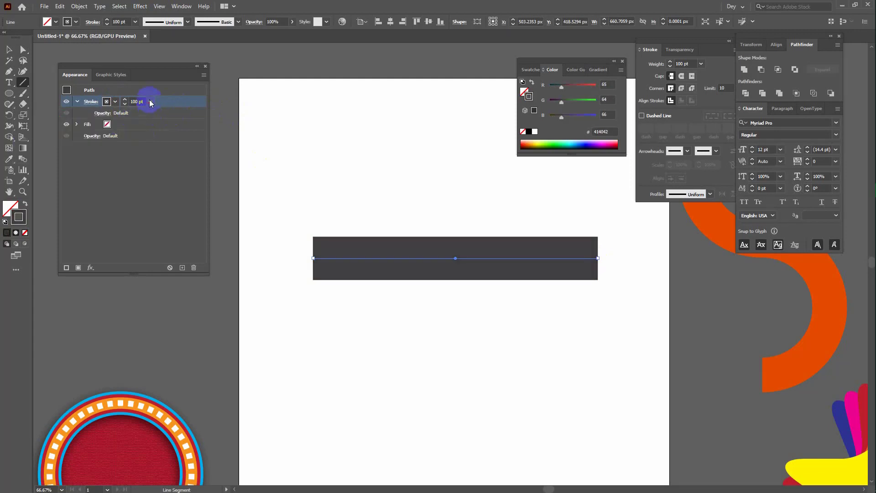
# - Add a duplicate stroke on top, set to 80 pt in a lighter grey
pyautogui.click(181, 266)
pyautogui.click(136, 128)
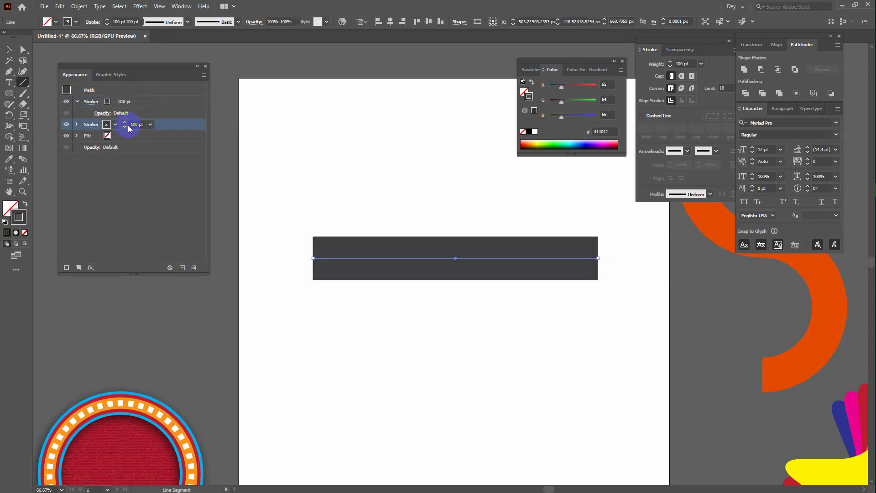
pyautogui.click(135, 102)
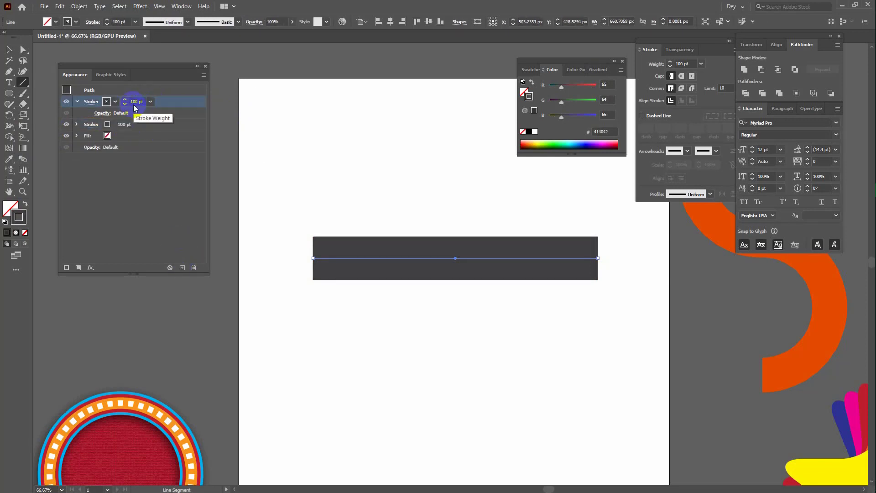
pyautogui.click(125, 101)
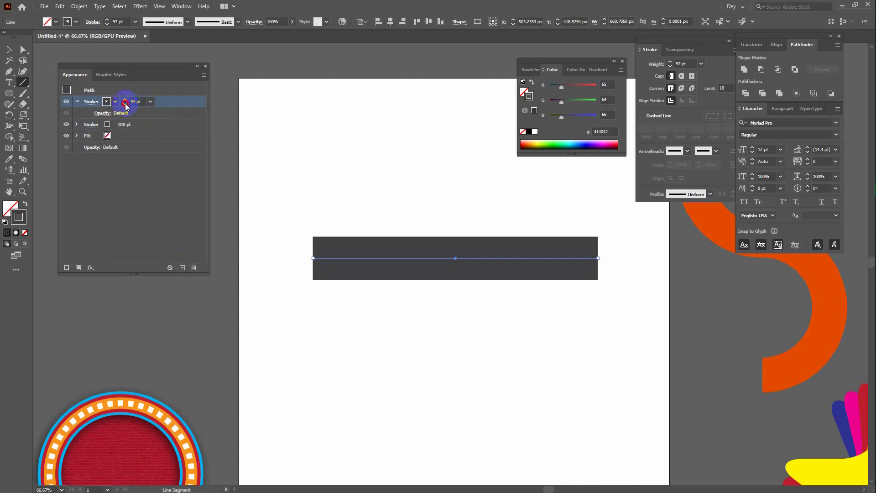
pyautogui.click(126, 105)
pyautogui.click(126, 105)
pyautogui.click(126, 104)
pyautogui.click(125, 105)
pyautogui.click(125, 105)
pyautogui.click(115, 101)
pyautogui.click(37, 143)
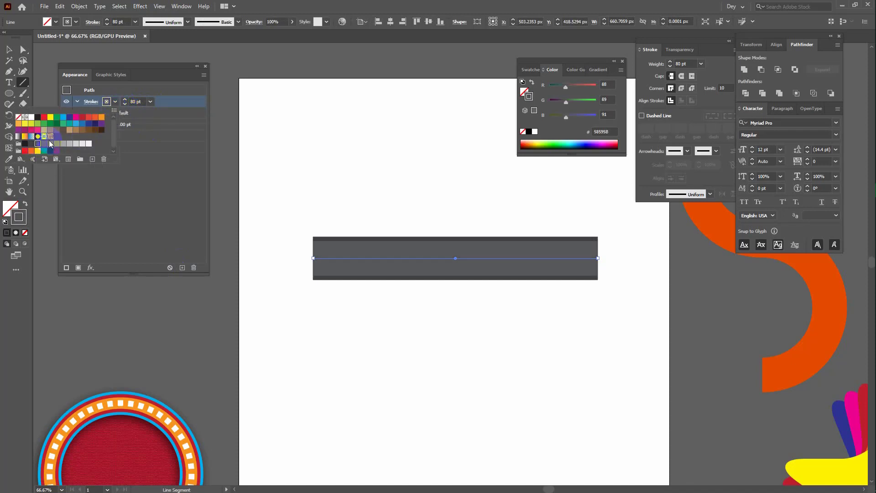
# - Duplicate the top stroke and make it 60 pt in an even lighter grey
pyautogui.click(166, 107)
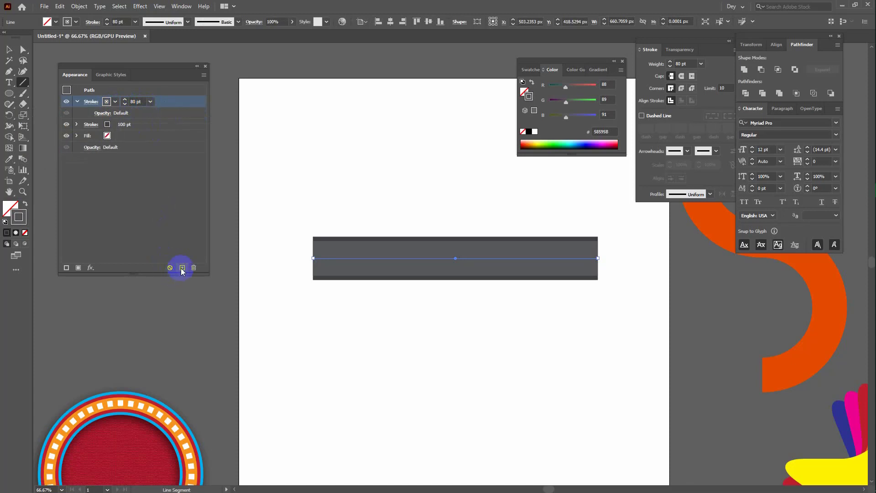
pyautogui.click(125, 124)
pyautogui.click(127, 103)
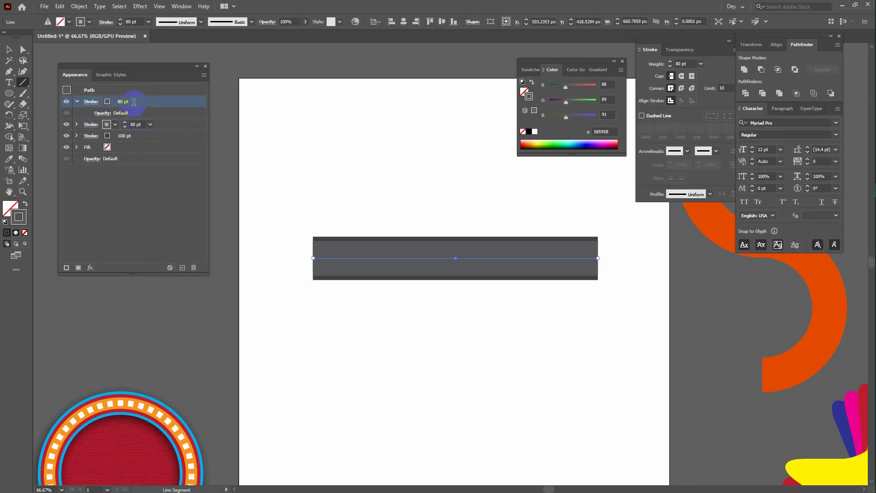
pyautogui.click(125, 104)
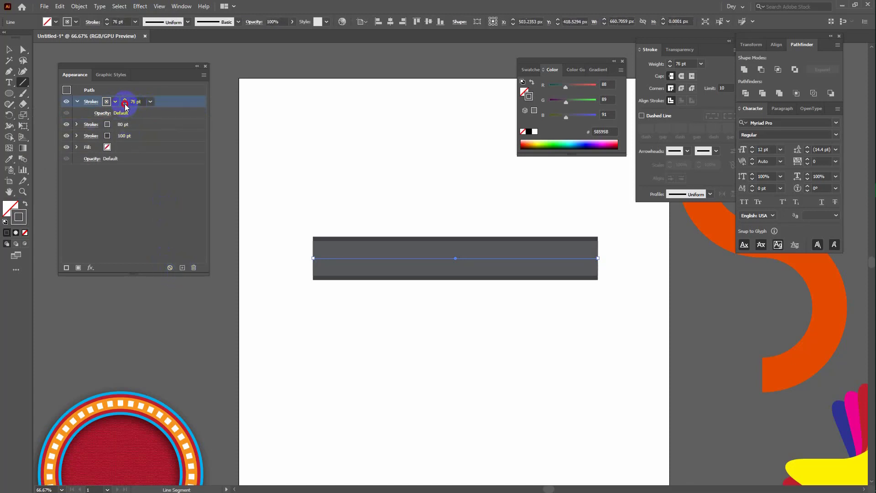
pyautogui.click(125, 104)
pyautogui.click(125, 104)
pyautogui.click(125, 104)
pyautogui.click(106, 102)
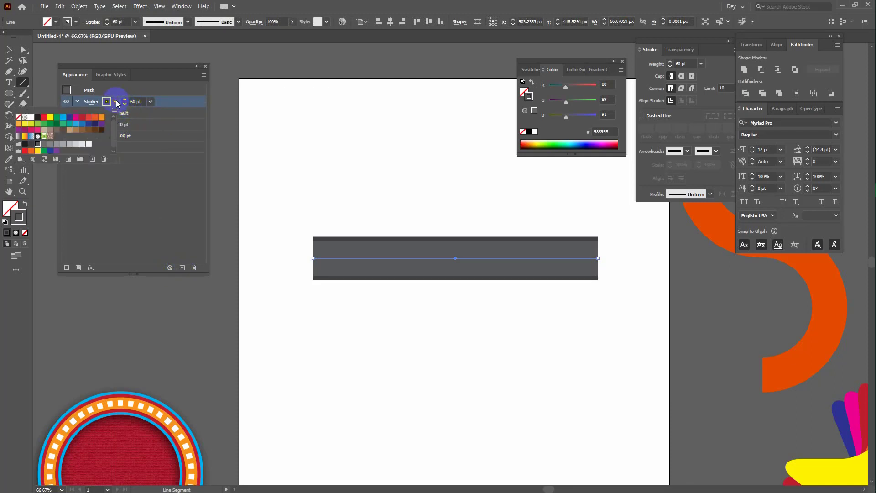
pyautogui.click(44, 144)
# - Add a fourth stroke on top, white and 37 pt
pyautogui.click(158, 101)
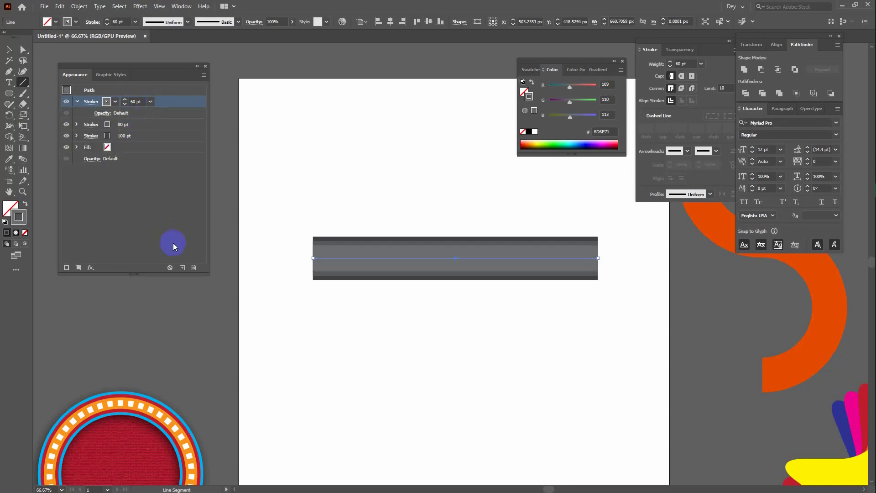
pyautogui.click(182, 268)
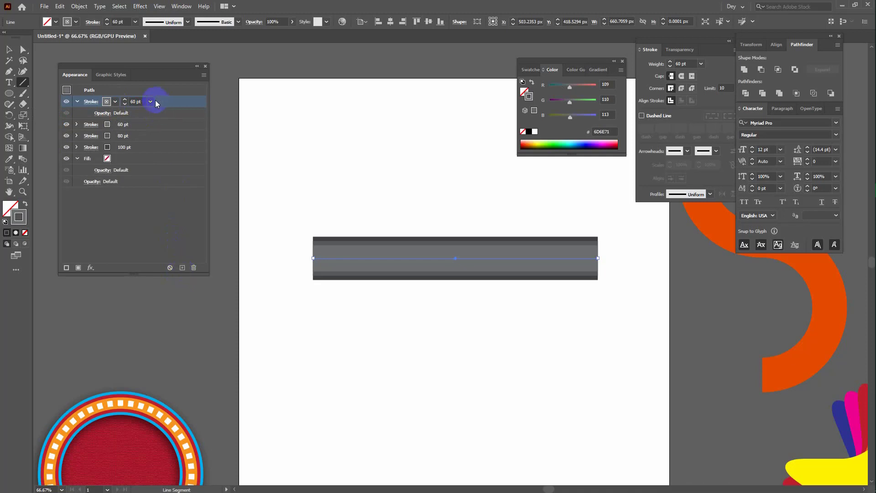
pyautogui.click(126, 104)
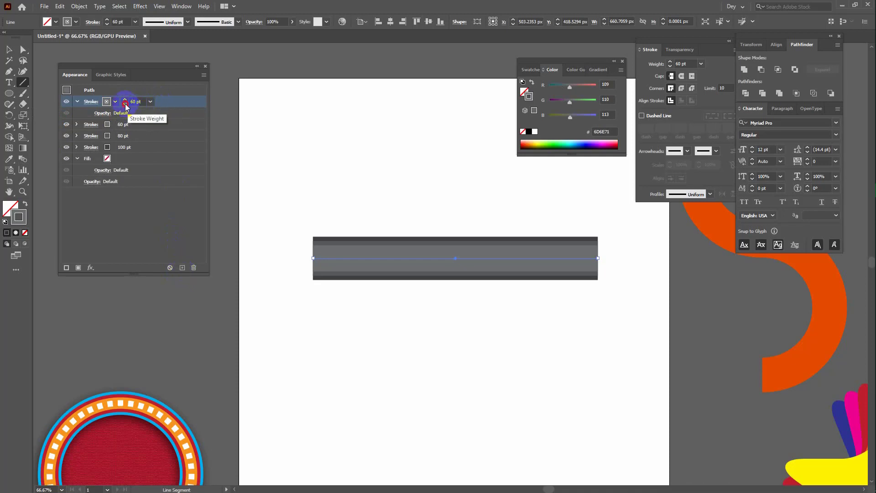
pyautogui.click(126, 104)
pyautogui.click(125, 105)
pyautogui.click(125, 105)
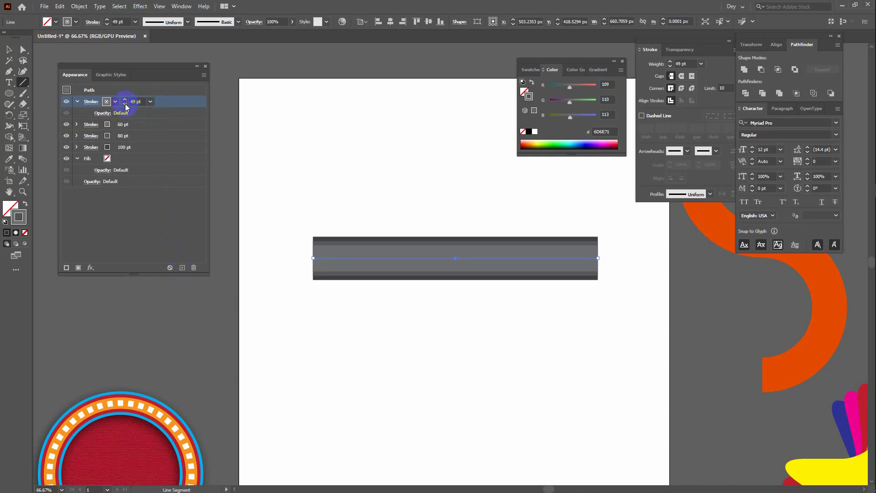
pyautogui.click(125, 104)
pyautogui.click(126, 104)
pyautogui.click(126, 104)
pyautogui.click(125, 104)
pyautogui.click(114, 102)
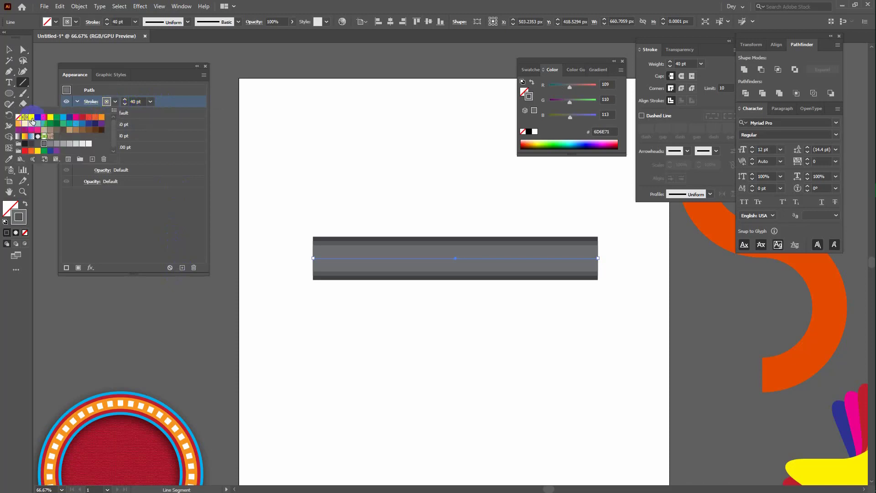
pyautogui.click(31, 116)
pyautogui.click(131, 102)
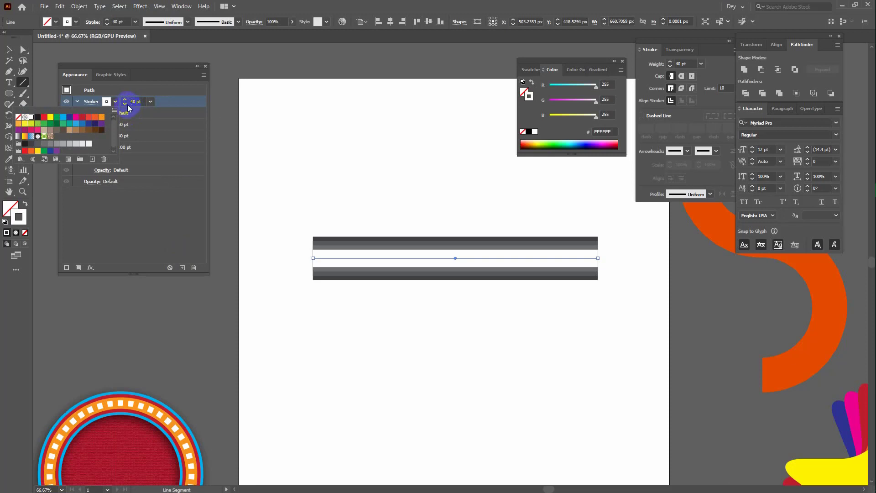
pyautogui.click(126, 104)
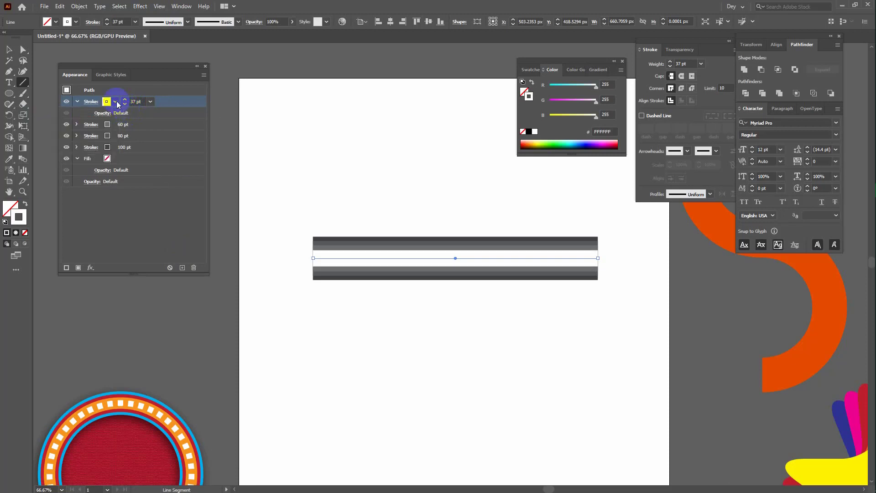
# - Make the white stroke a dashed line with 12 pt dashes and 5 pt gaps
pyautogui.click(91, 102)
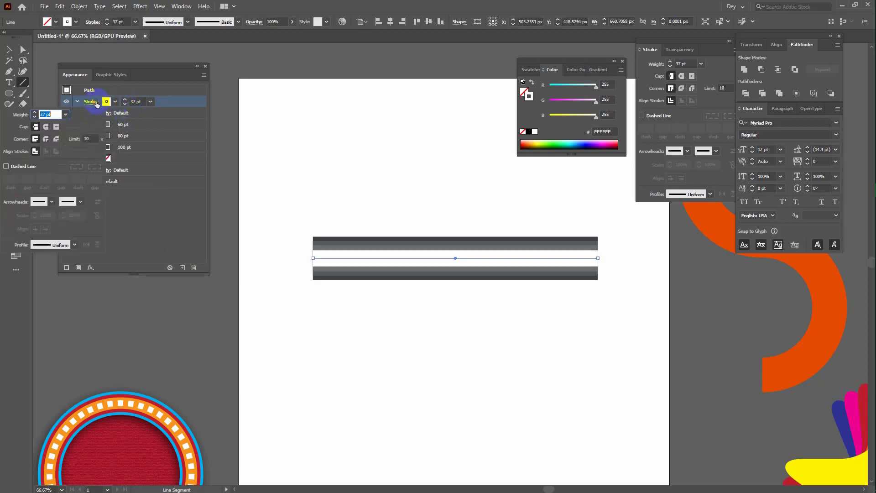
pyautogui.click(6, 166)
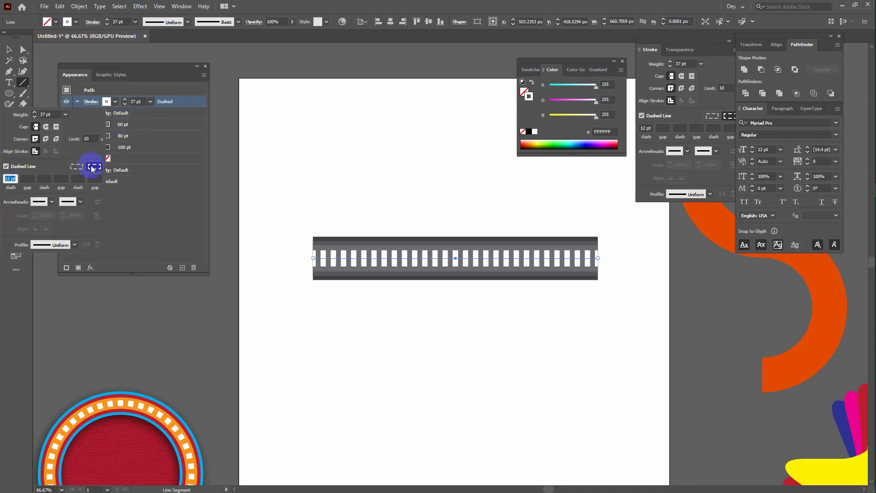
pyautogui.click(26, 178)
pyautogui.write('0')
pyautogui.press('Return')
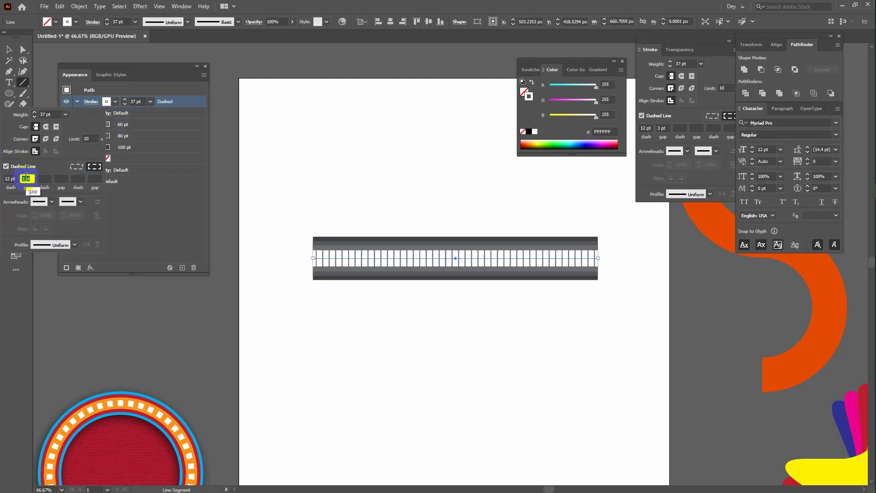
pyautogui.write('5')
pyautogui.press('Return')
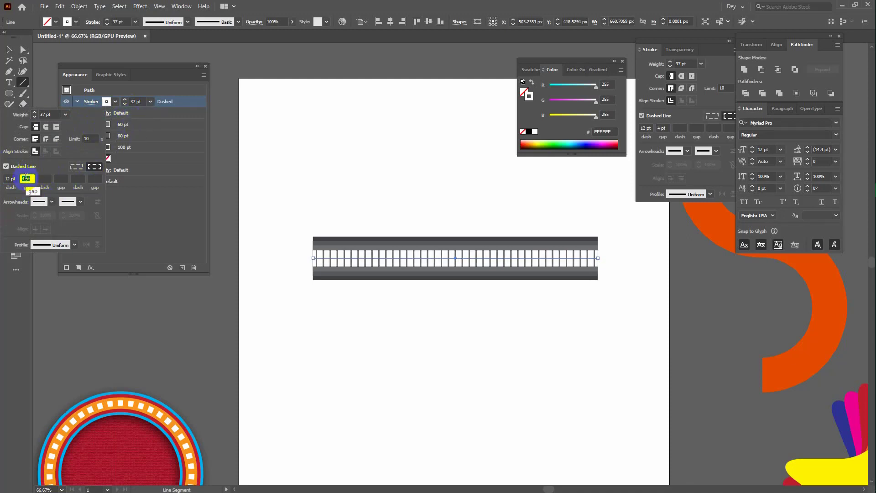
pyautogui.press('BackSpace')
pyautogui.click(118, 68)
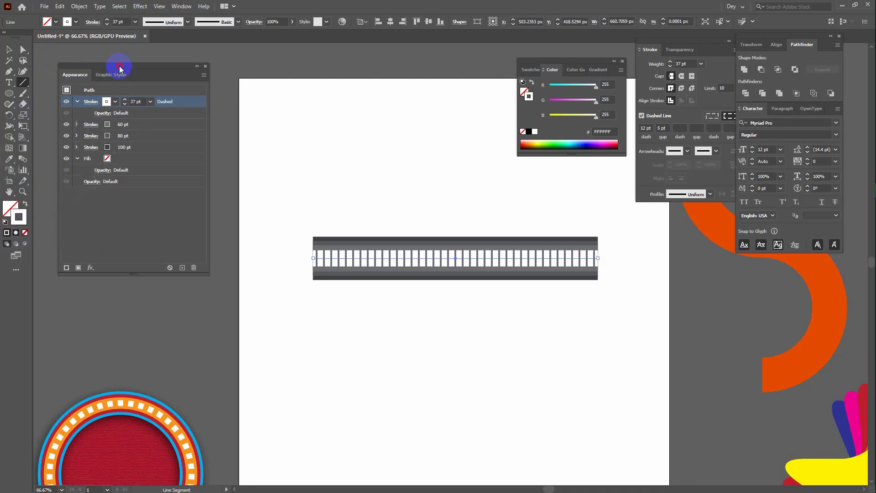
# - Save the layered road look as a new graphic style and delete the sample line
pyautogui.click(116, 75)
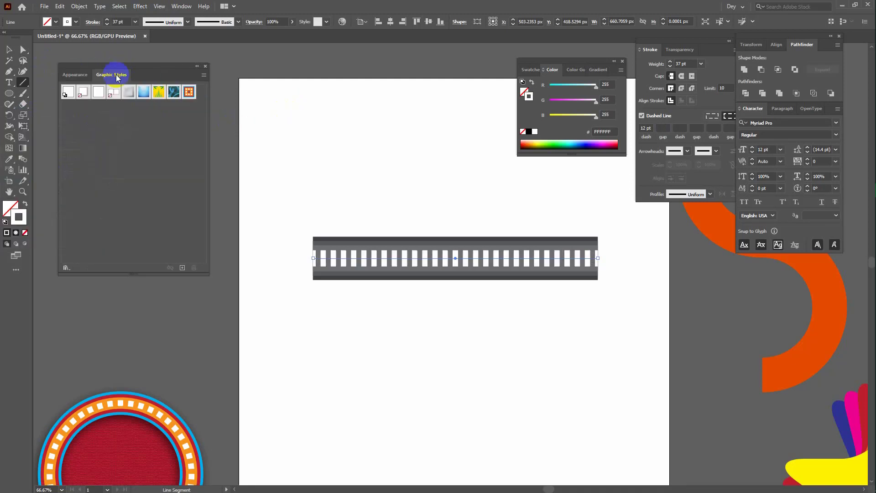
pyautogui.click(10, 50)
pyautogui.click(163, 246)
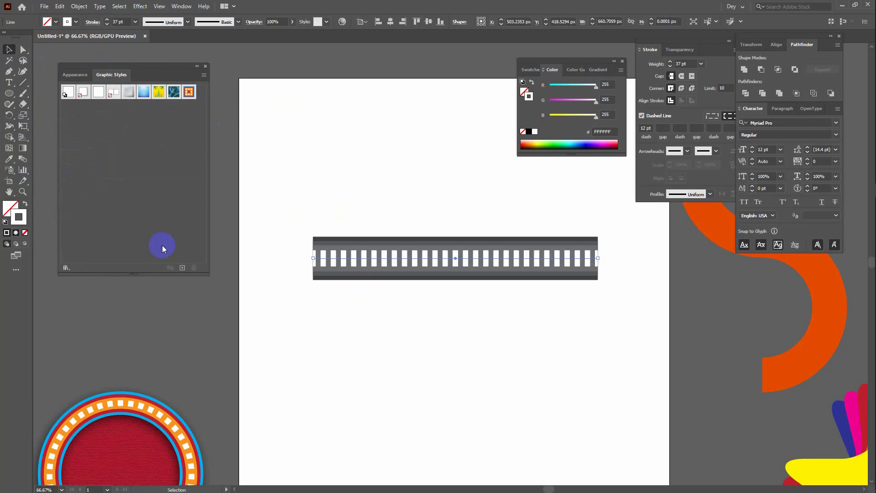
pyautogui.click(182, 267)
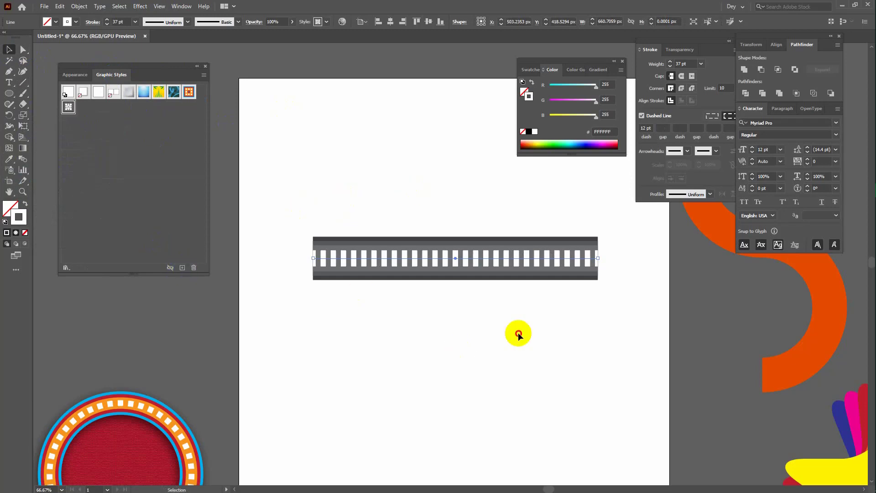
pyautogui.press('Delete')
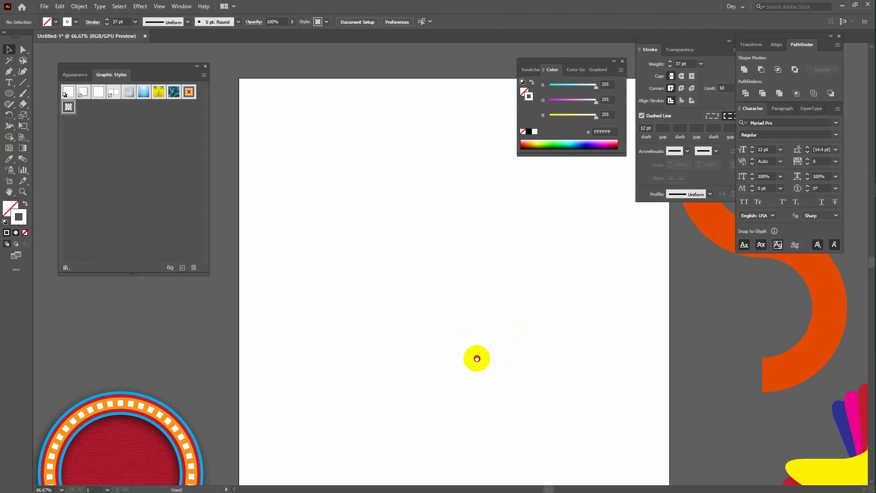
# - Move the orange S onto the artboard and apply the new road graphic style
pyautogui.moveTo(477, 359); pyautogui.dragTo(344, 358)
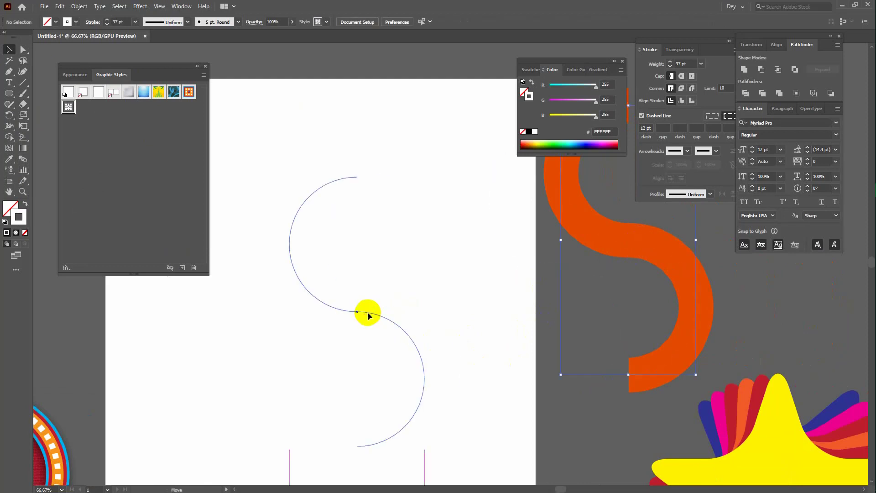
pyautogui.moveTo(640, 242); pyautogui.dragTo(368, 313)
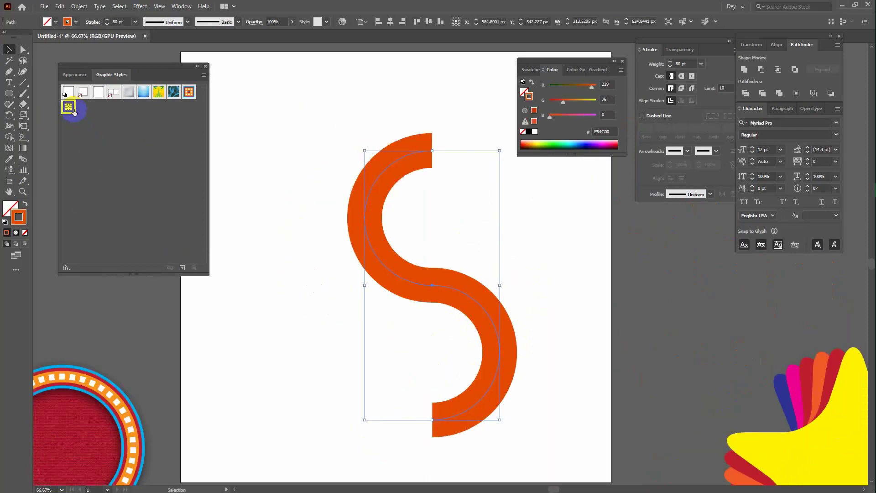
pyautogui.click(68, 107)
pyautogui.click(270, 118)
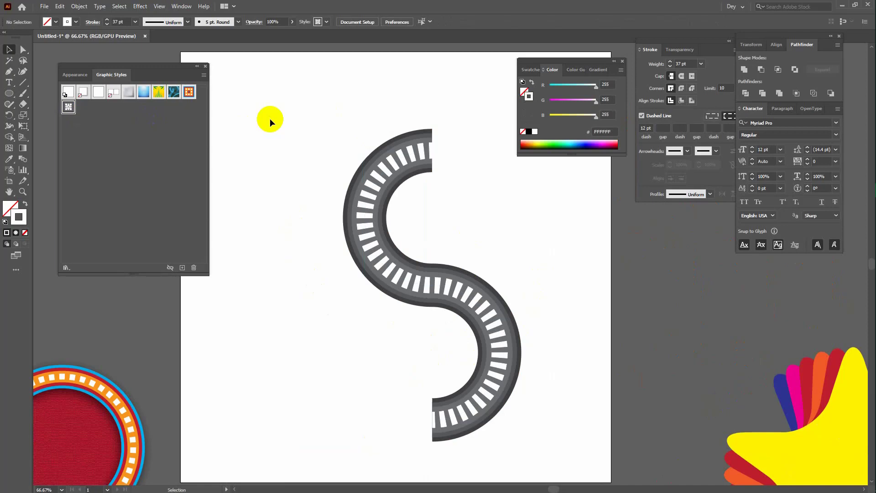
pyautogui.moveTo(310, 115); pyautogui.dragTo(456, 225)
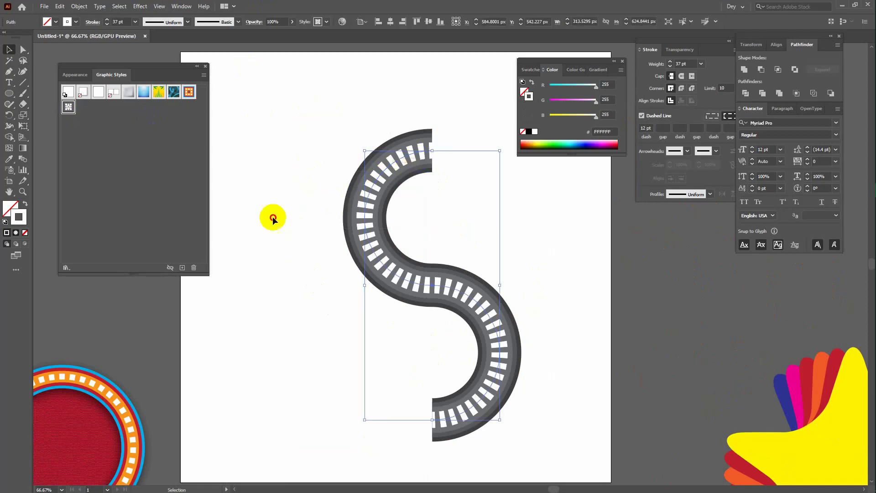
pyautogui.click(413, 157)
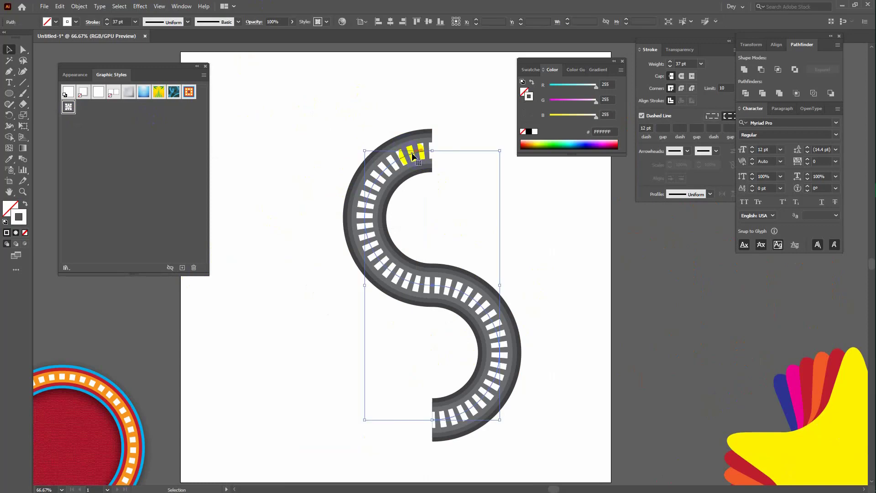
pyautogui.moveTo(413, 157); pyautogui.dragTo(89, 225)
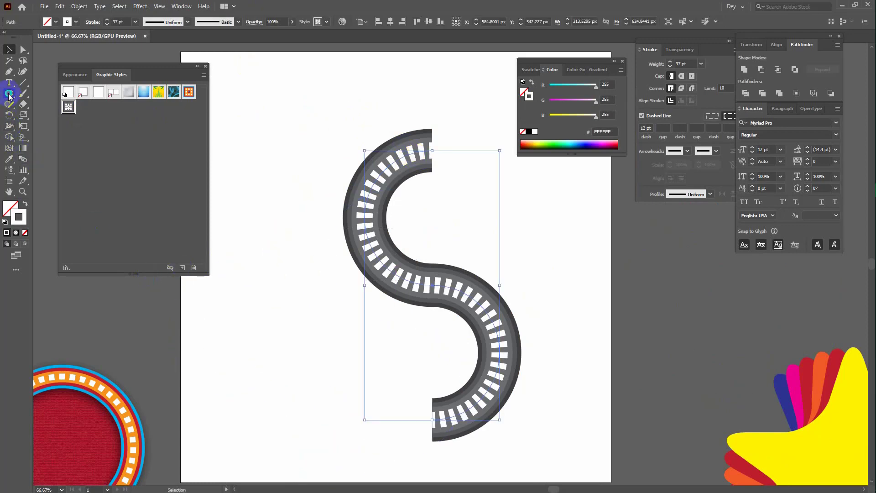
# - Draw a five-pointed star about 545 px wide beside the road, white fill and no stroke
pyautogui.moveTo(9, 94); pyautogui.dragTo(58, 136)
pyautogui.moveTo(439, 231); pyautogui.dragTo(172, 225)
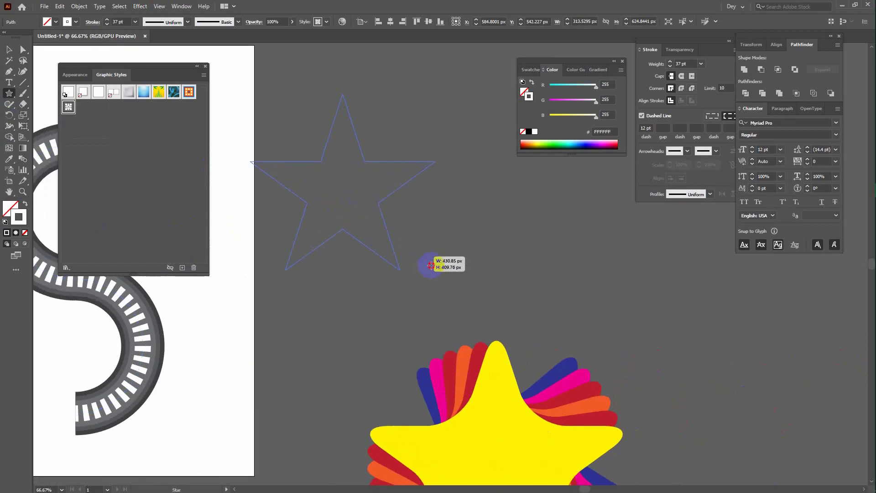
pyautogui.moveTo(343, 191); pyautogui.dragTo(438, 271)
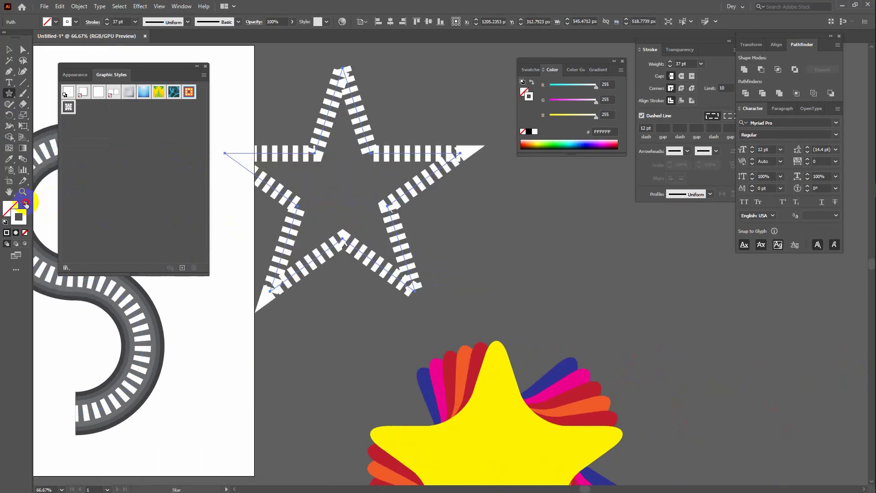
pyautogui.click(25, 203)
pyautogui.click(9, 49)
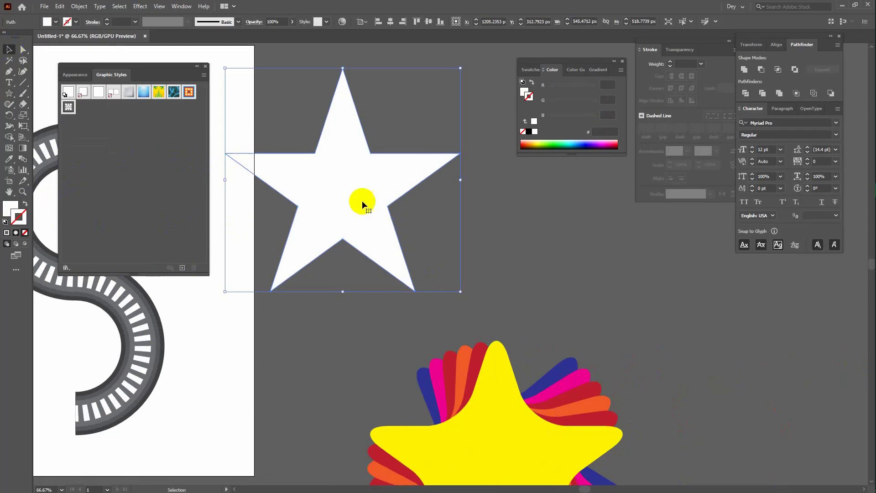
pyautogui.moveTo(362, 201); pyautogui.dragTo(462, 218)
pyautogui.moveTo(362, 309); pyautogui.dragTo(406, 215)
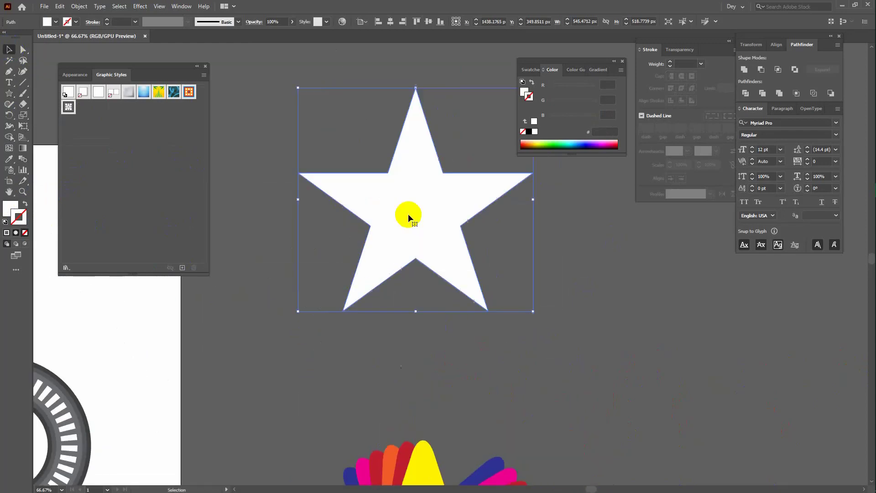
pyautogui.click(80, 75)
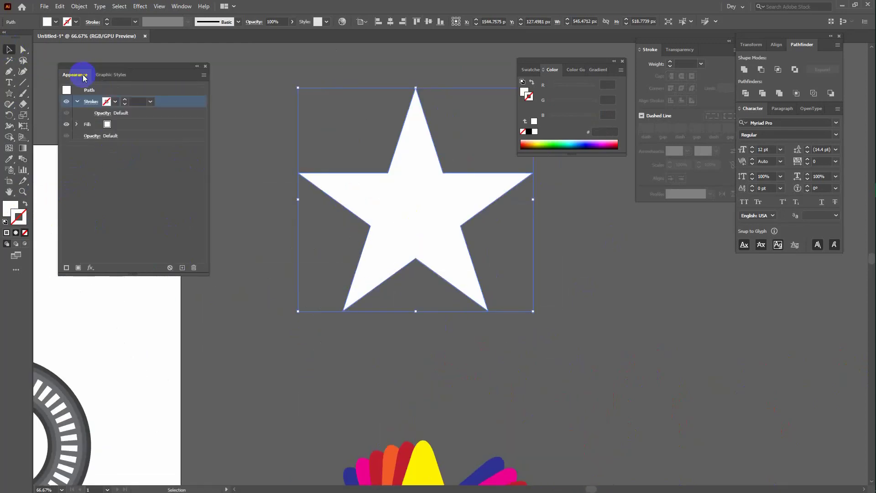
pyautogui.click(136, 124)
pyautogui.click(90, 268)
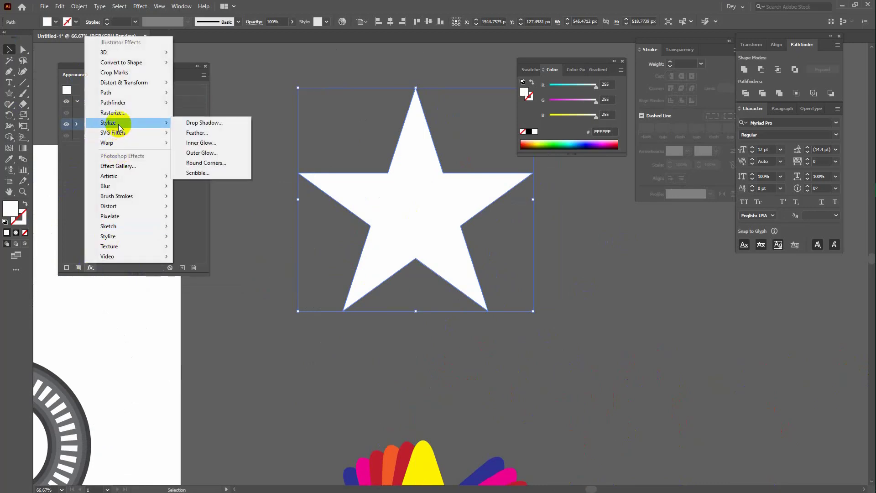
pyautogui.moveTo(124, 82)
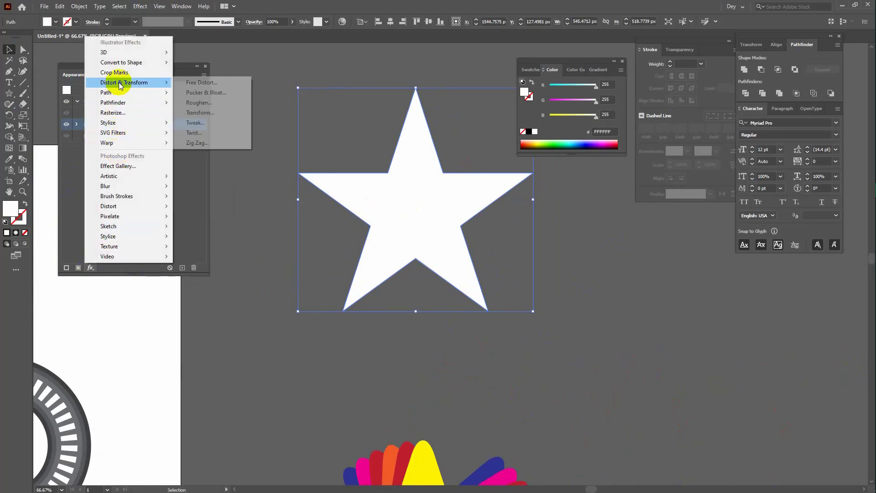
# - Apply a 110% Bloat with Pucker & Bloat to the star, replacing a cancelled 60% try
pyautogui.click(209, 93)
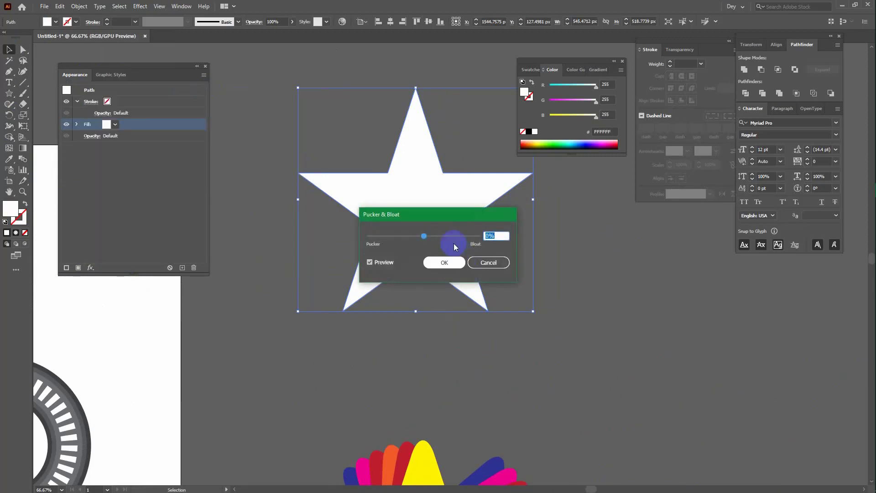
pyautogui.moveTo(449, 214)
pyautogui.mouseDown()
pyautogui.moveTo(636, 259)
pyautogui.moveTo(628, 279)
pyautogui.moveTo(648, 279)
pyautogui.moveTo(581, 285)
pyautogui.moveTo(628, 279)
pyautogui.mouseUp()
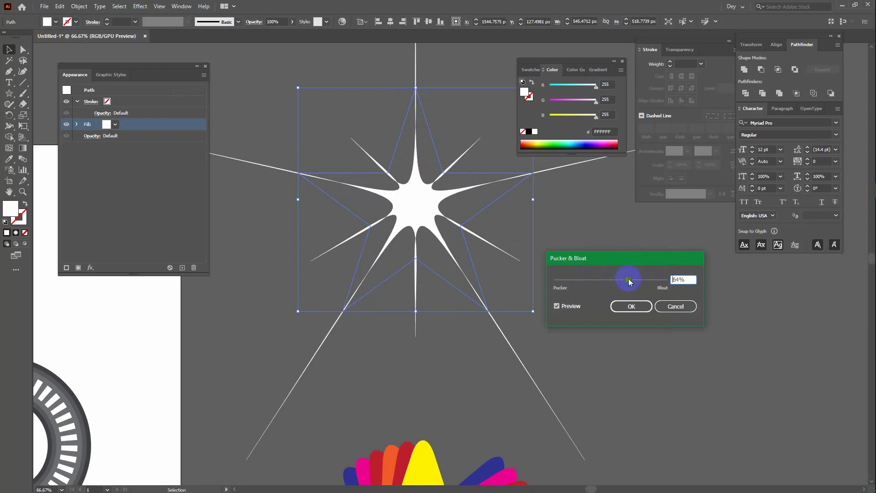
pyautogui.click(675, 306)
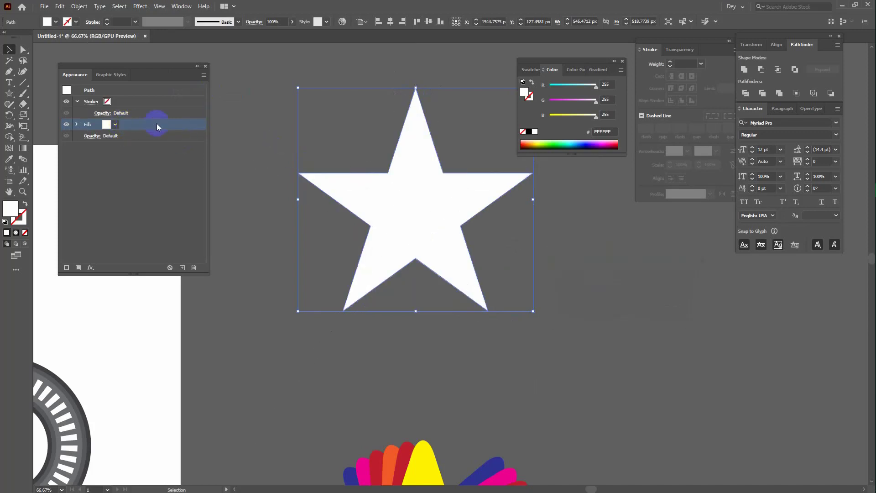
pyautogui.click(90, 267)
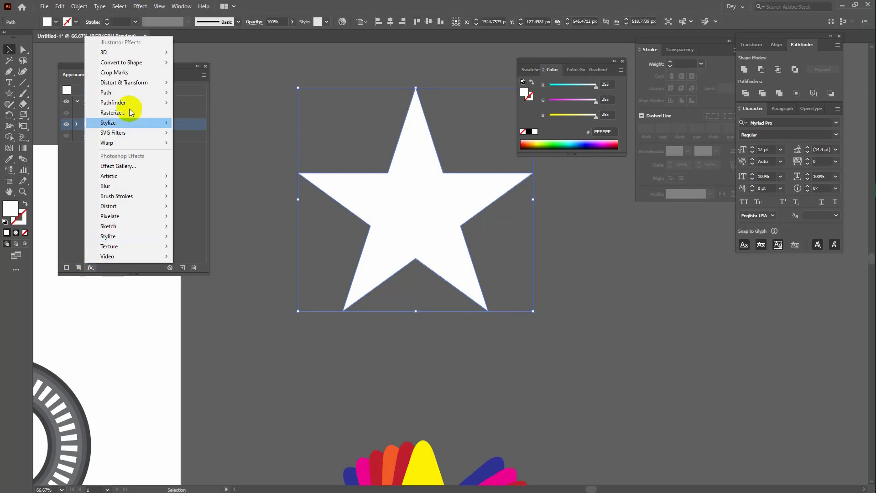
pyautogui.moveTo(124, 83)
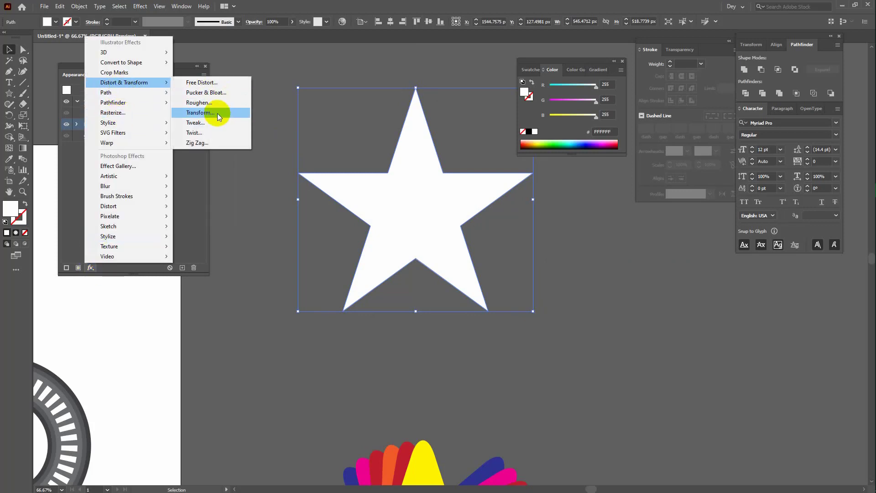
pyautogui.click(223, 94)
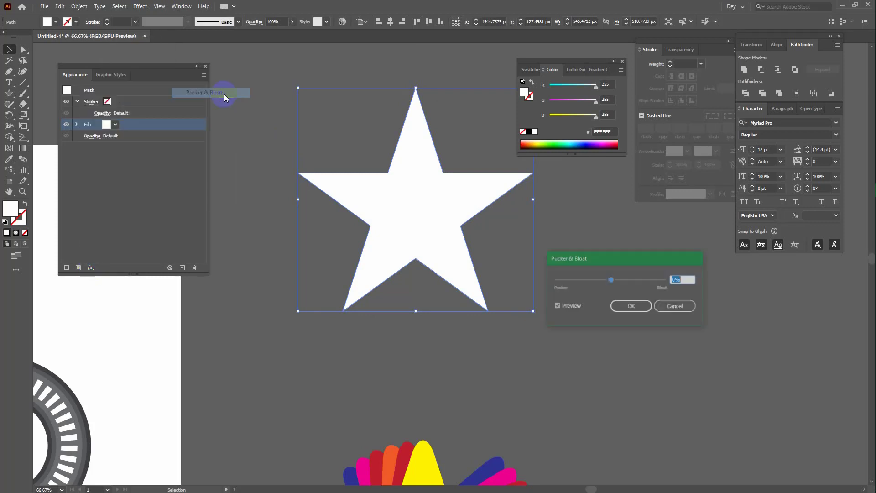
pyautogui.moveTo(612, 280)
pyautogui.mouseDown()
pyautogui.moveTo(630, 280)
pyautogui.moveTo(584, 283)
pyautogui.moveTo(645, 286)
pyautogui.mouseUp()
pyautogui.click(628, 306)
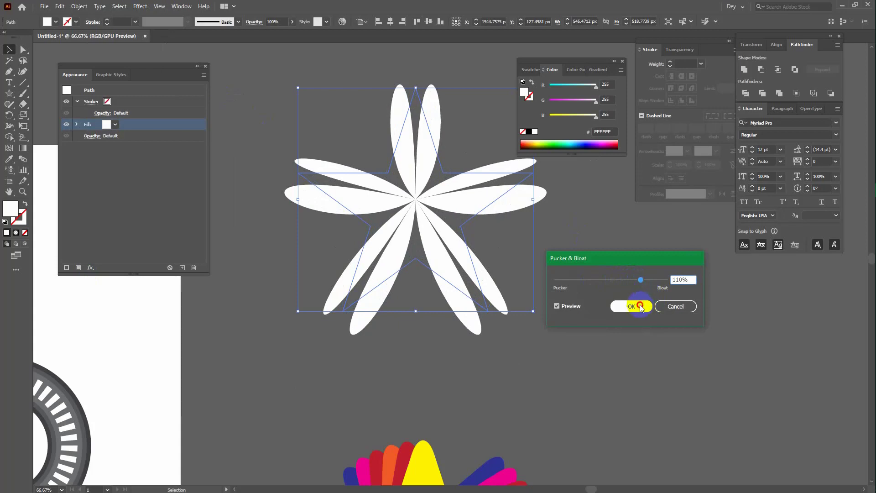
# - Expand the flower's Pucker & Bloat appearance into real petal outlines with Object > Expand Appearance
pyautogui.click(79, 6)
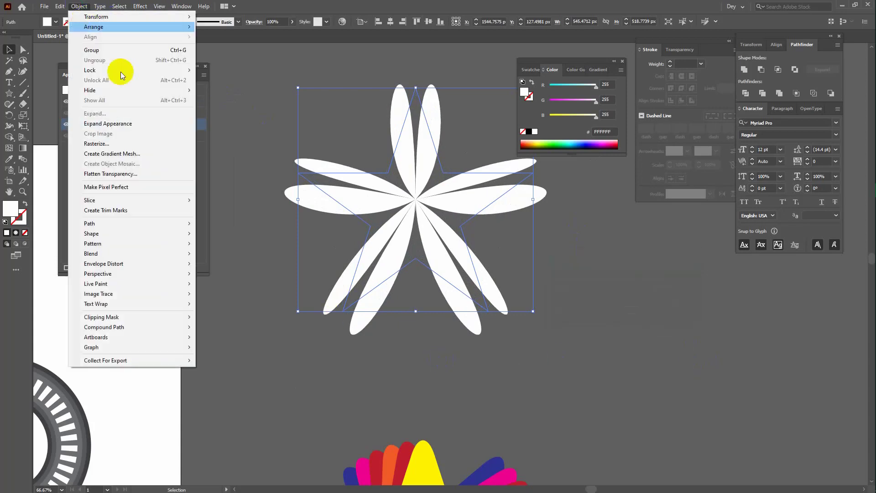
pyautogui.click(114, 123)
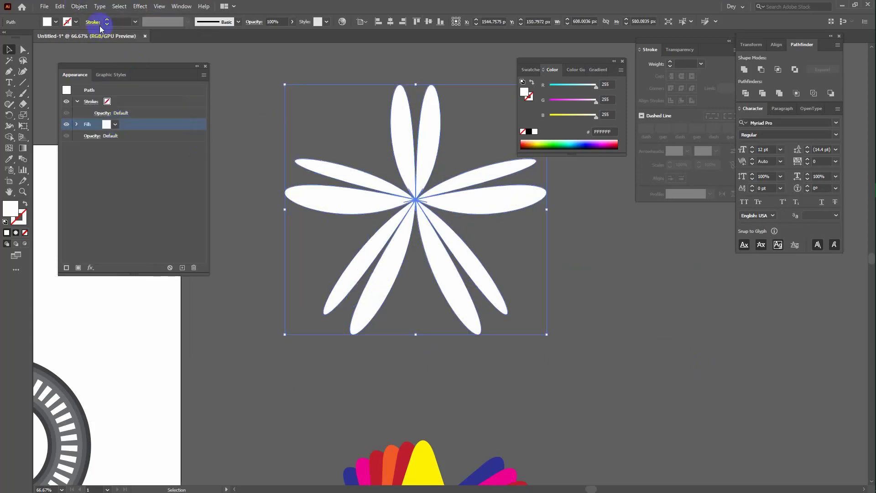
pyautogui.click(79, 7)
pyautogui.click(110, 116)
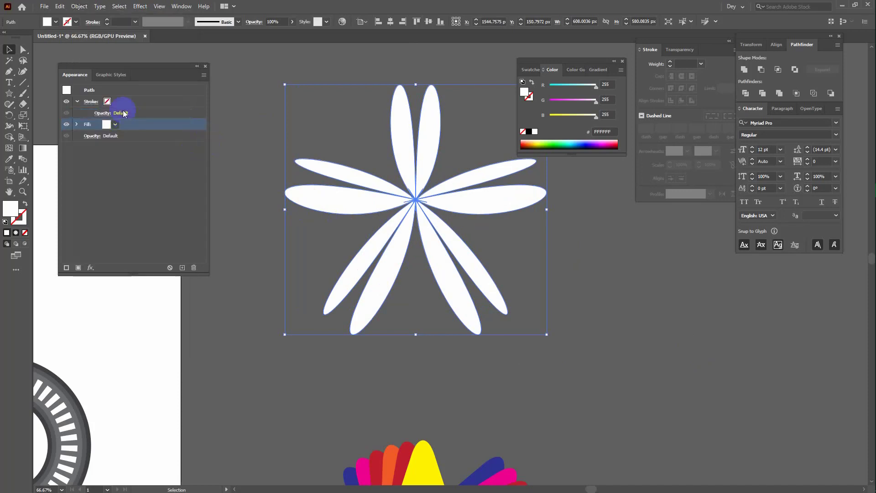
pyautogui.click(79, 7)
pyautogui.press('Escape')
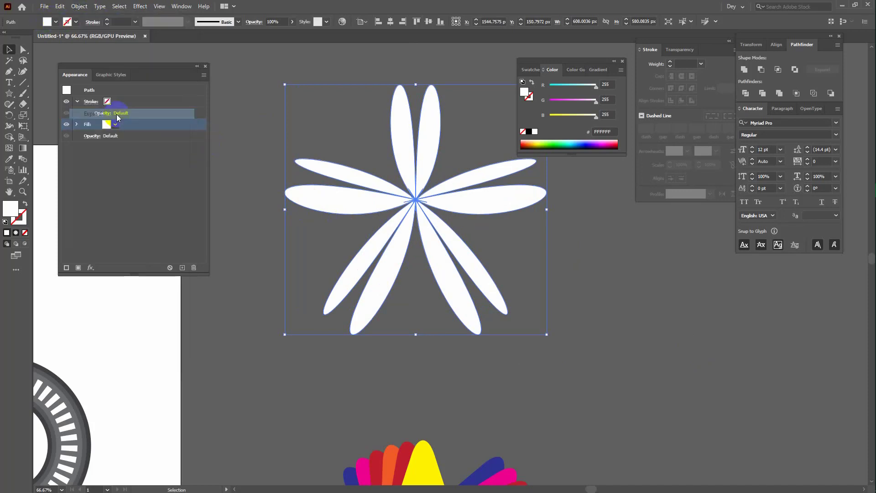
# - Deselect the ten-petal flower, then stop presenting the screen in Google Meet
pyautogui.click(248, 206)
pyautogui.click(346, 195)
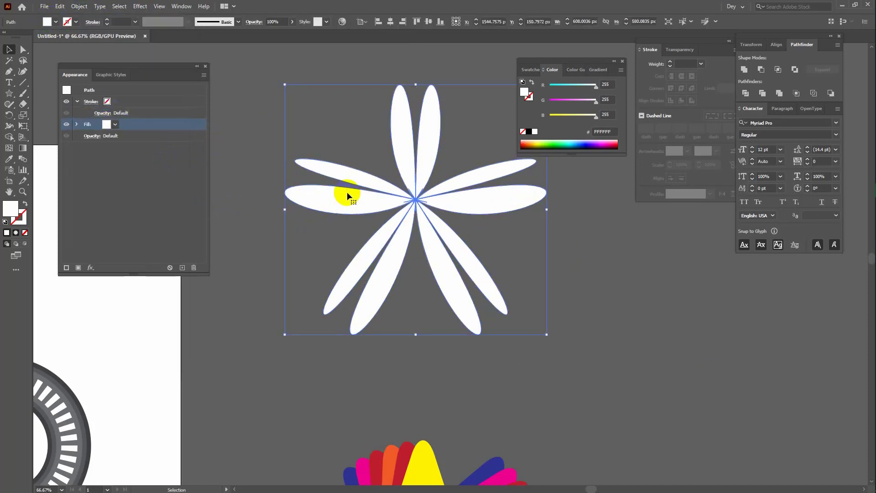
pyautogui.click(704, 304)
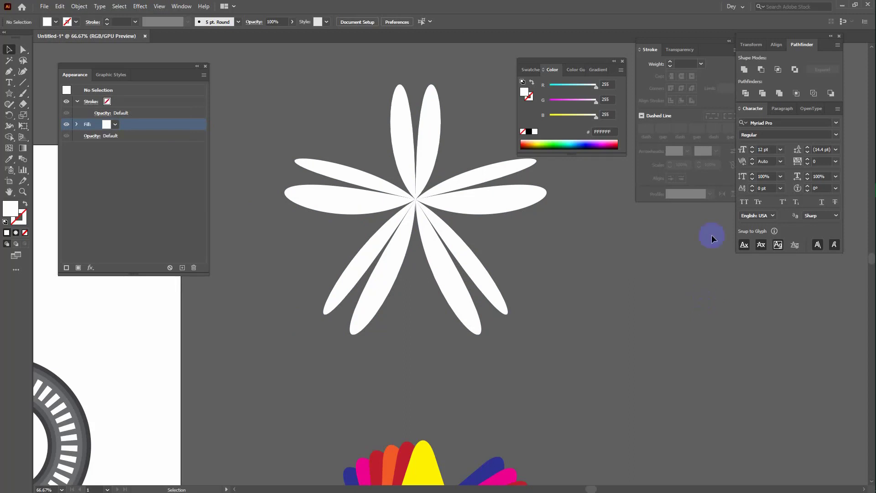
pyautogui.click(842, 5)
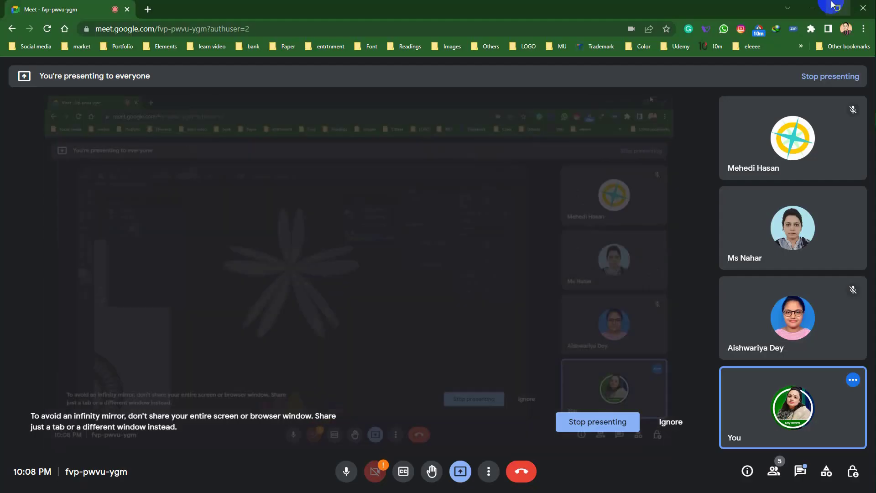
pyautogui.click(601, 424)
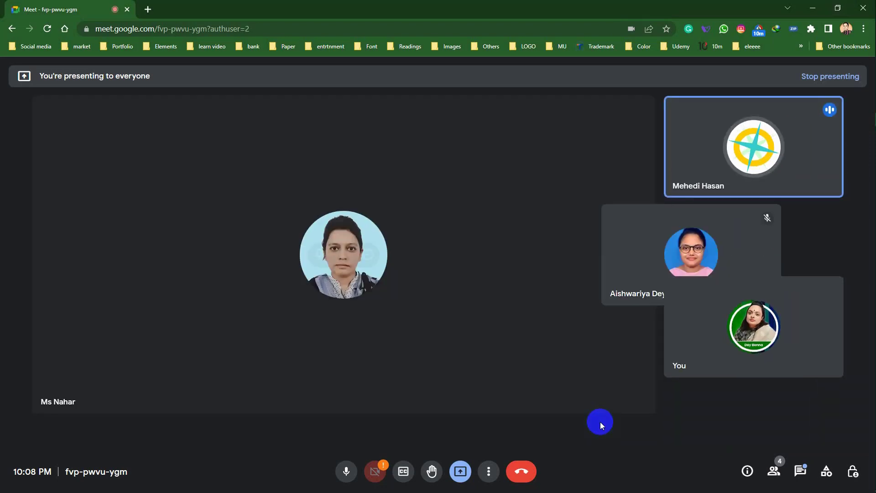